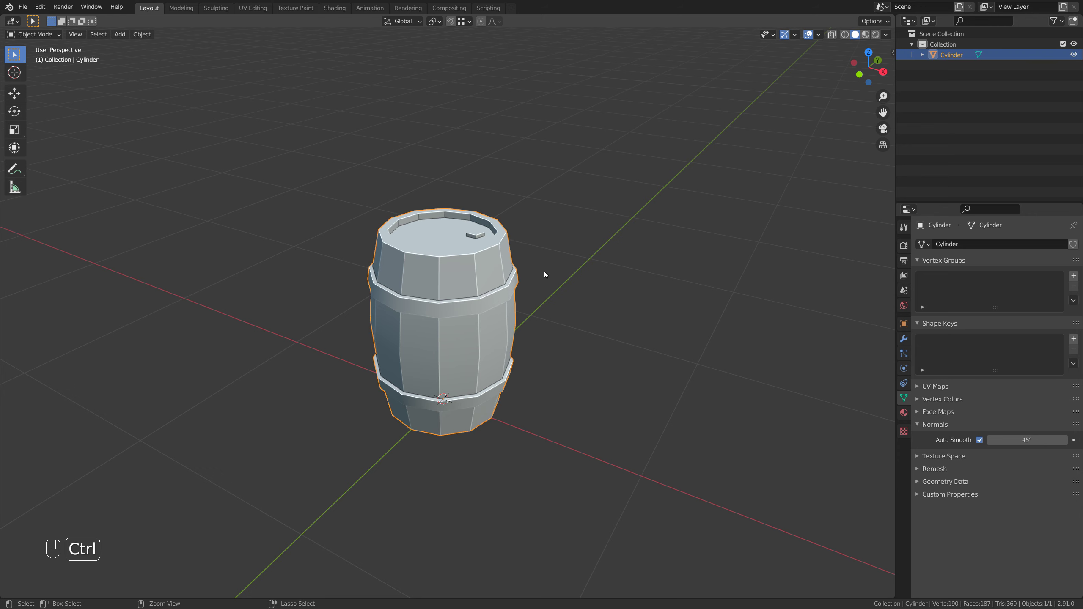
# Apply the barrel's rotation and scale, and check its transform values.
pyautogui.hotkey('ctrl', 'a')
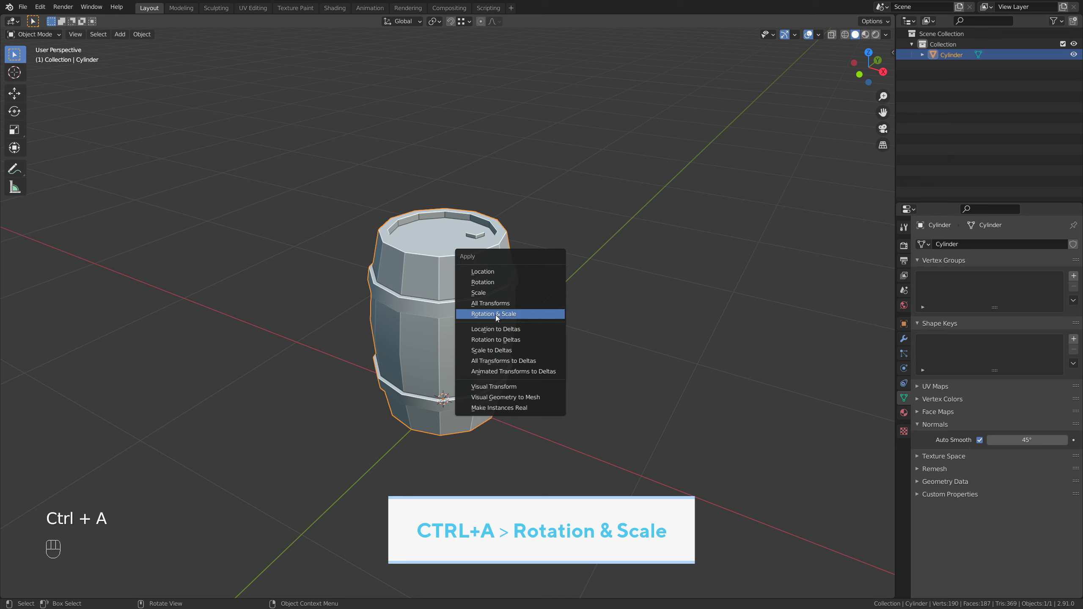
pyautogui.click(521, 314)
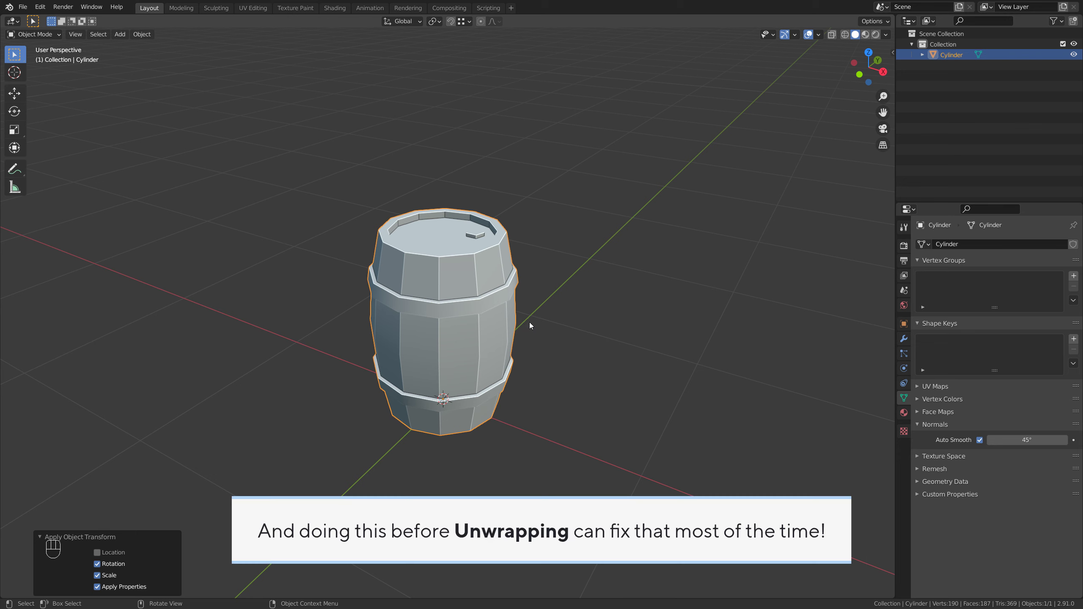
pyautogui.press('n')
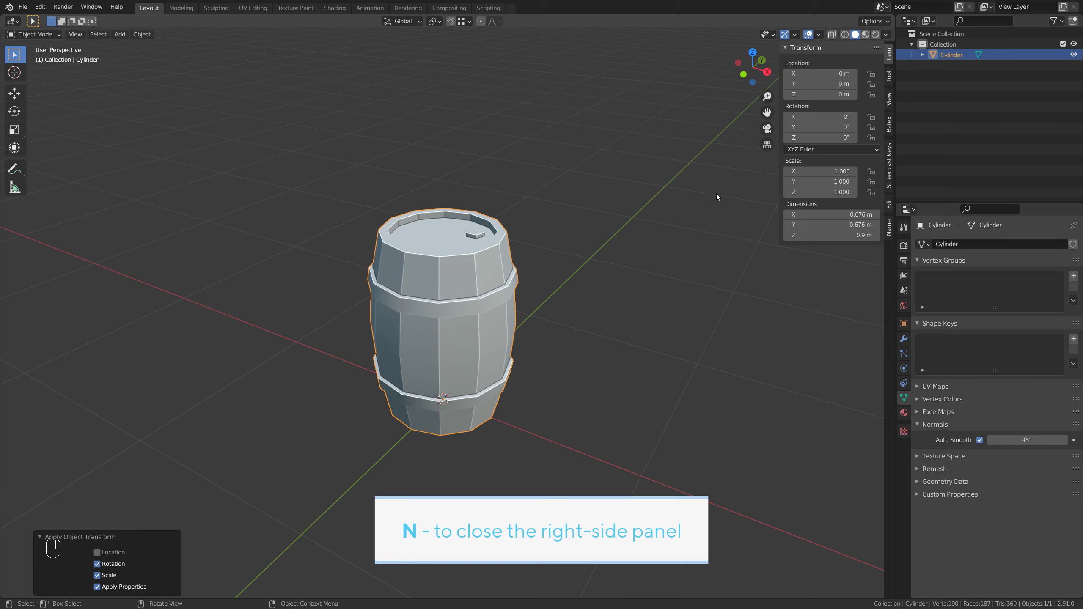
pyautogui.press('n')
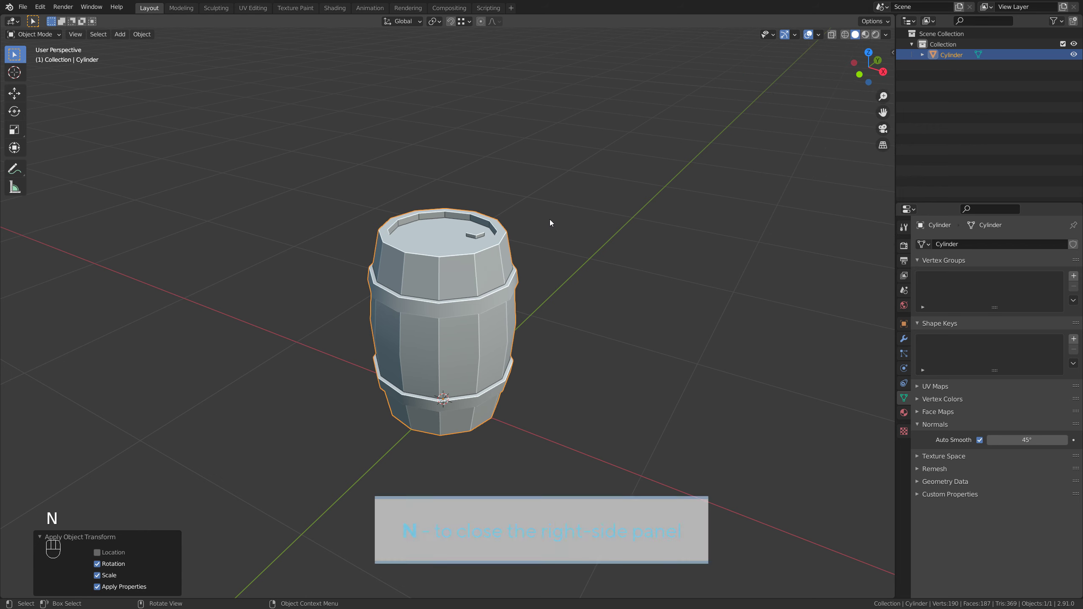
# Switch to the UV Editing workspace with the barrel in Edit Mode.
pyautogui.click(254, 8)
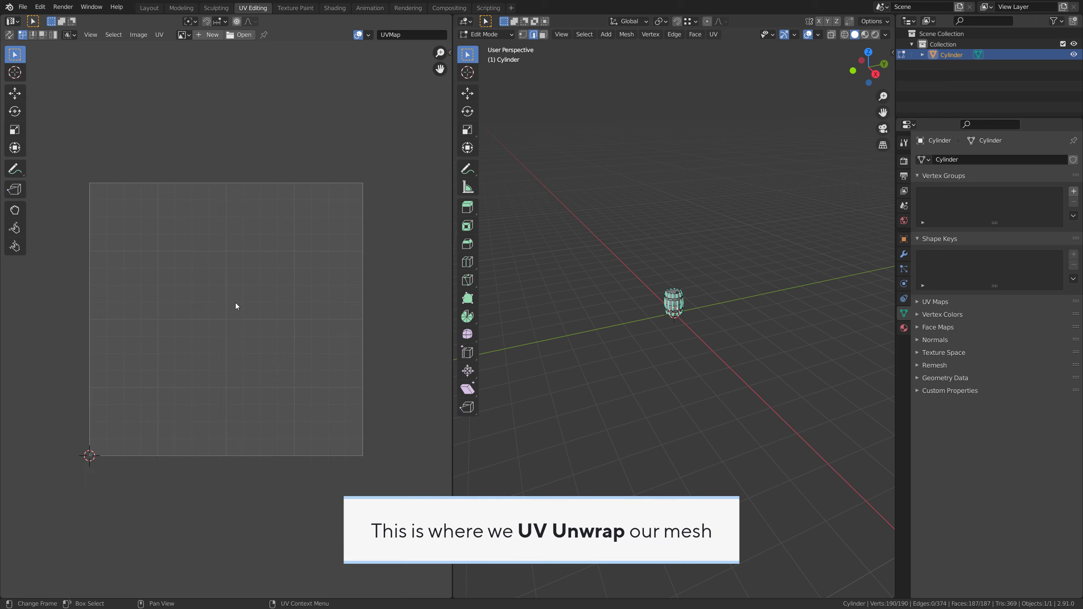
pyautogui.scroll(1, 235, 307)
pyautogui.scroll(-1, 246, 302)
pyautogui.scroll(1, 255, 289)
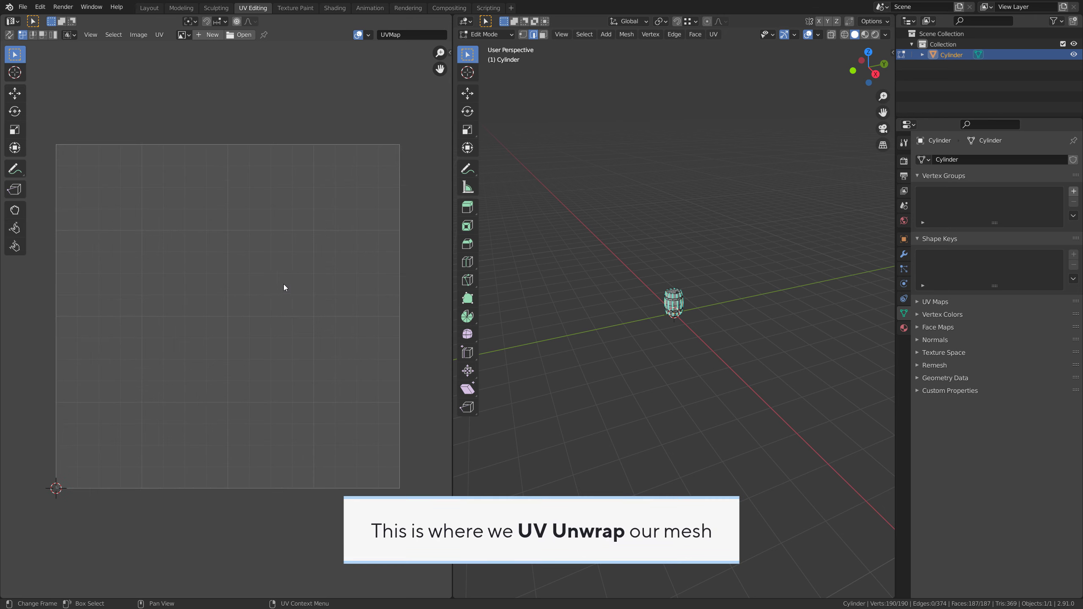
pyautogui.scroll(10, 724, 318)
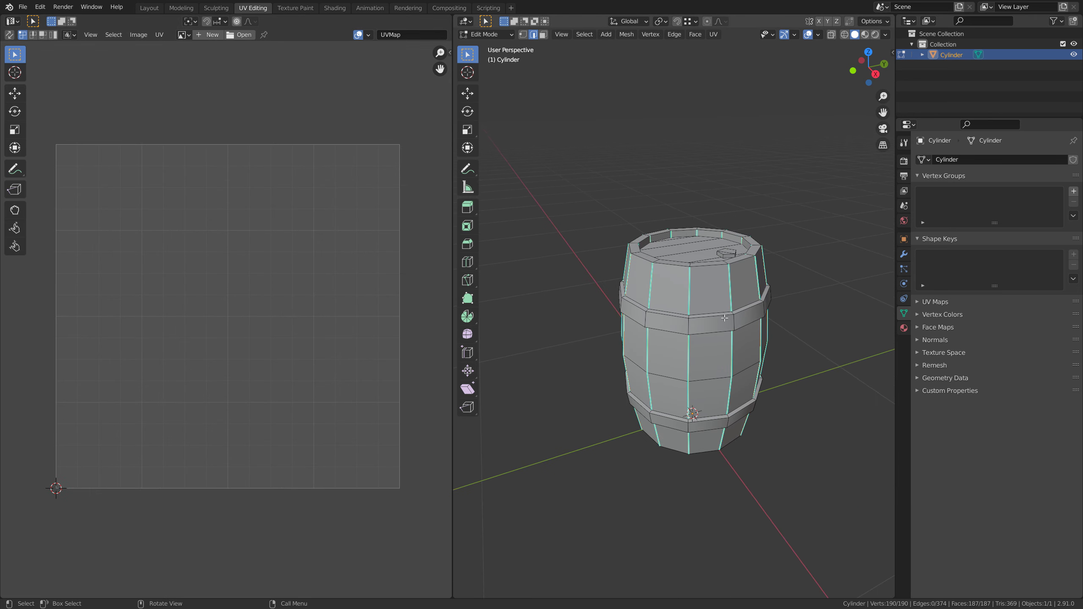
pyautogui.scroll(1, 725, 318)
pyautogui.moveTo(708, 319); pyautogui.dragTo(683, 314, button='middle')
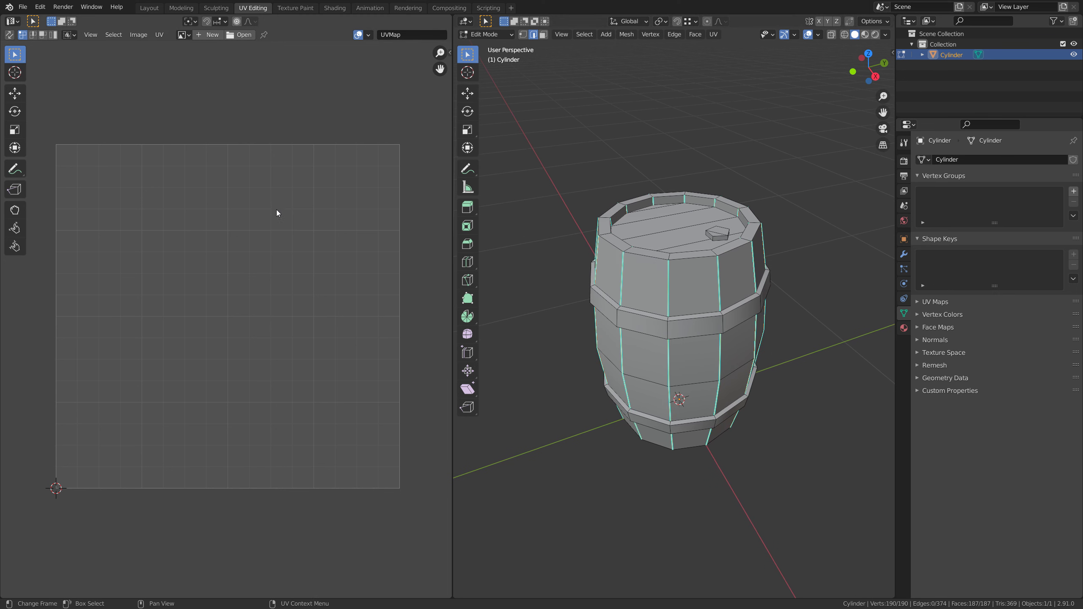
# Create a new image named UV_Grid with Alpha disabled and the generated type set to UV Grid.
pyautogui.click(212, 35)
pyautogui.click(229, 52)
pyautogui.write('UV_Grid')
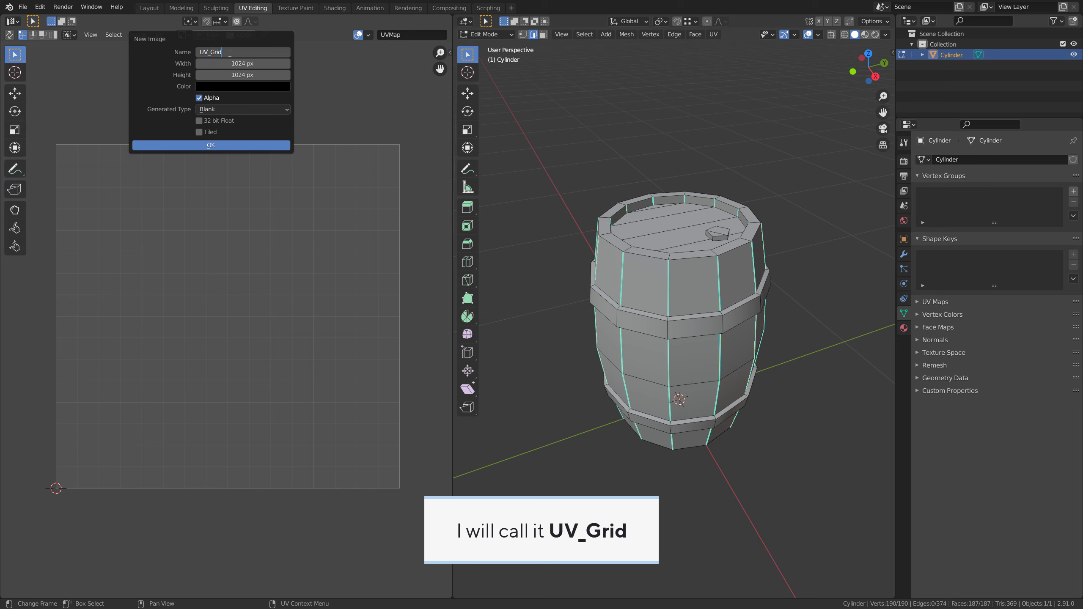
pyautogui.press('Return')
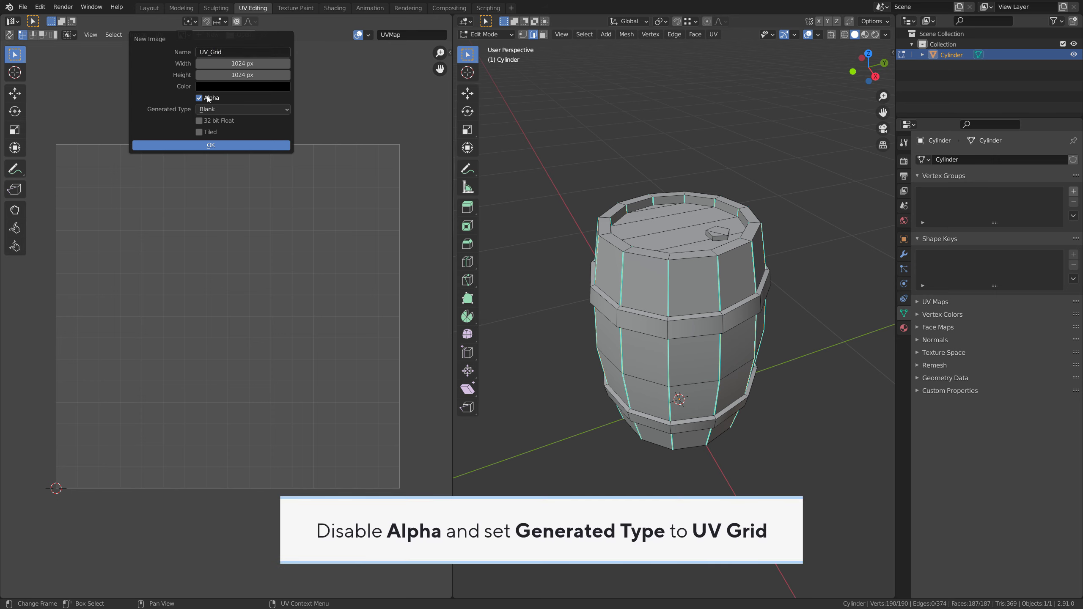
pyautogui.click(217, 110)
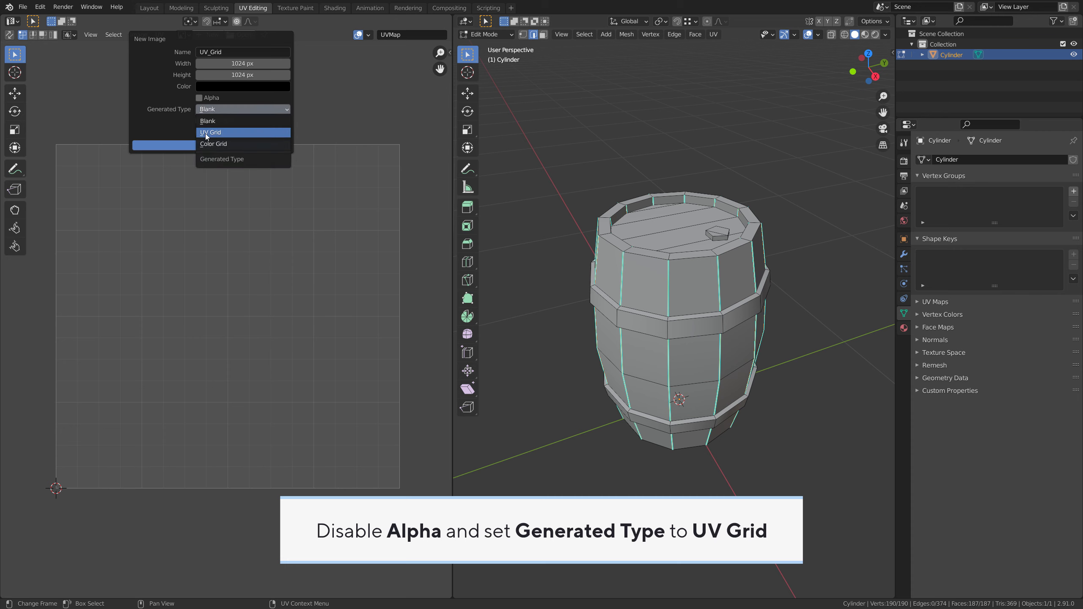
pyautogui.click(225, 134)
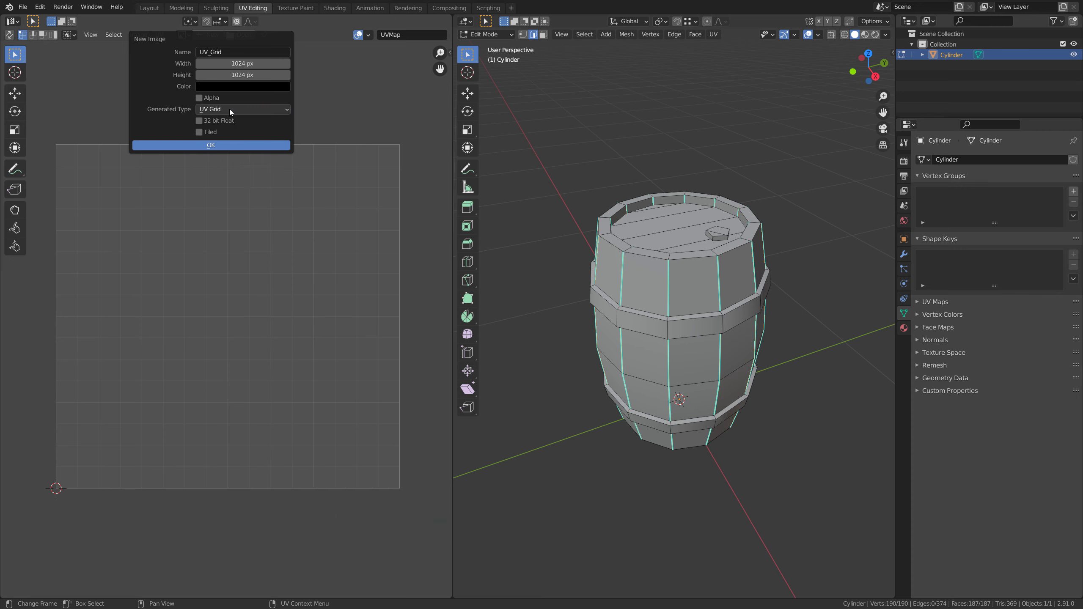
pyautogui.click(217, 144)
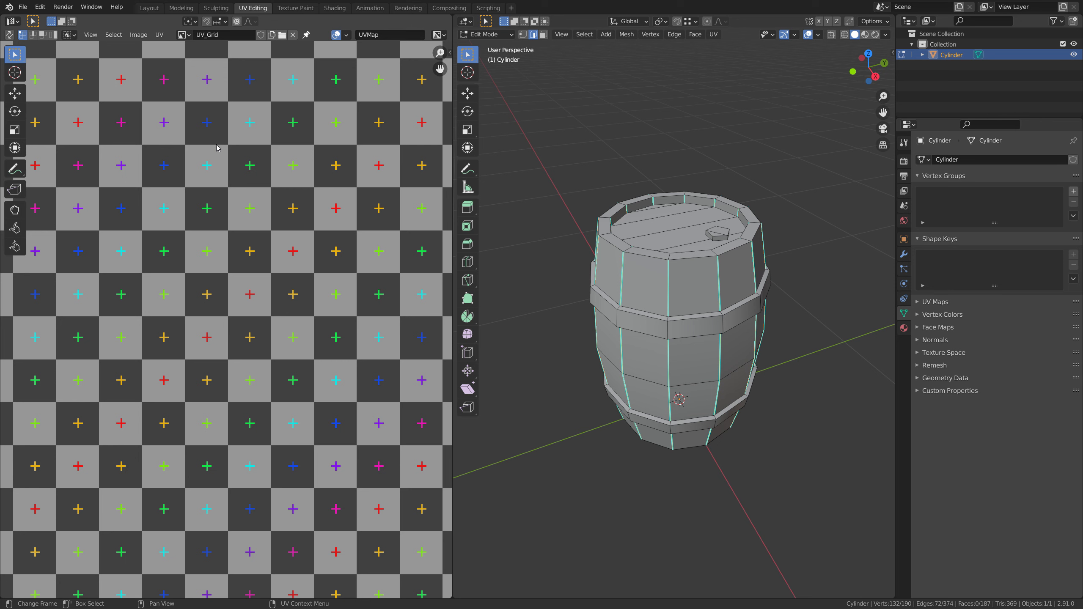
pyautogui.scroll(-6, 209, 317)
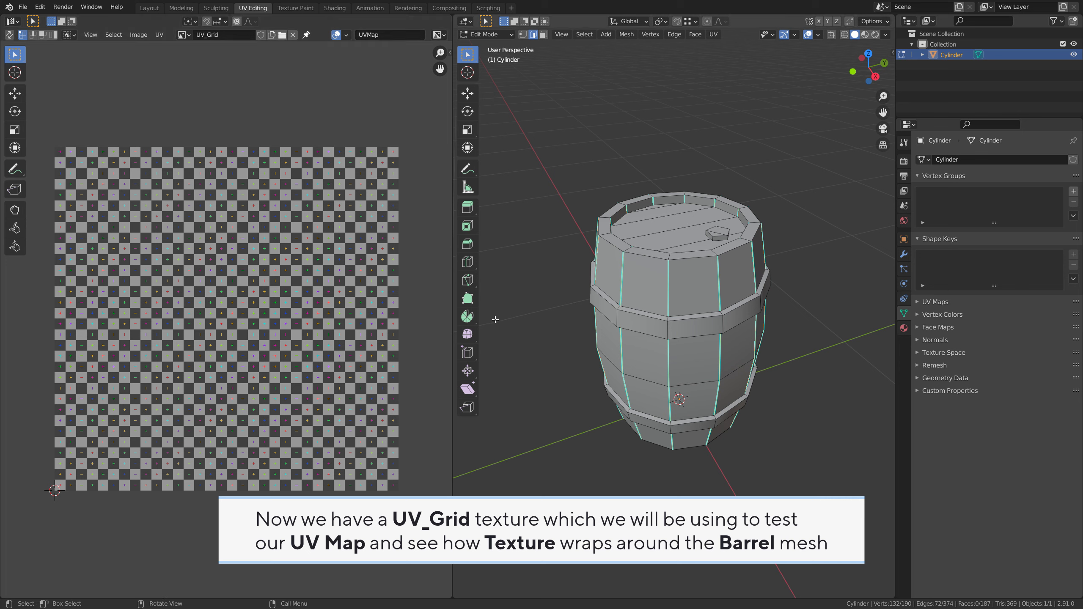
# Return the barrel to Object Mode and create a new material for it.
pyautogui.press('Tab')
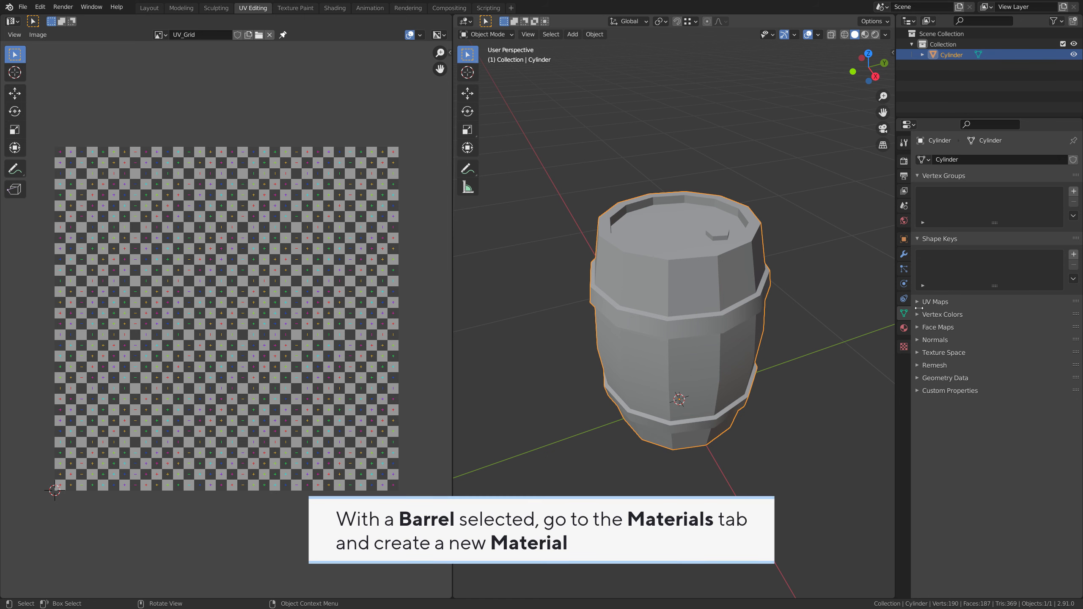
pyautogui.click(908, 329)
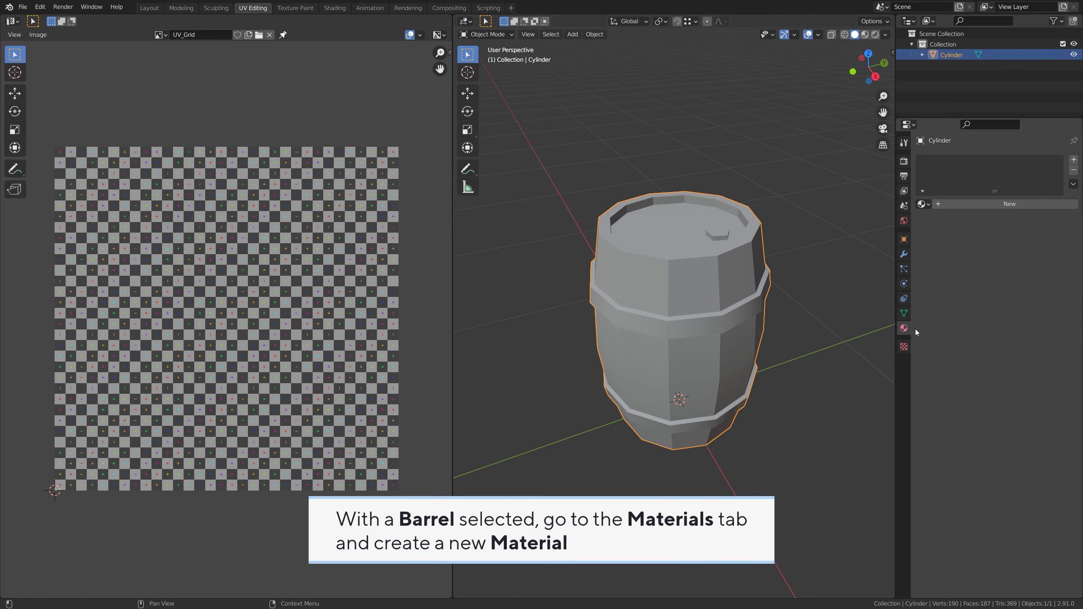
pyautogui.click(986, 206)
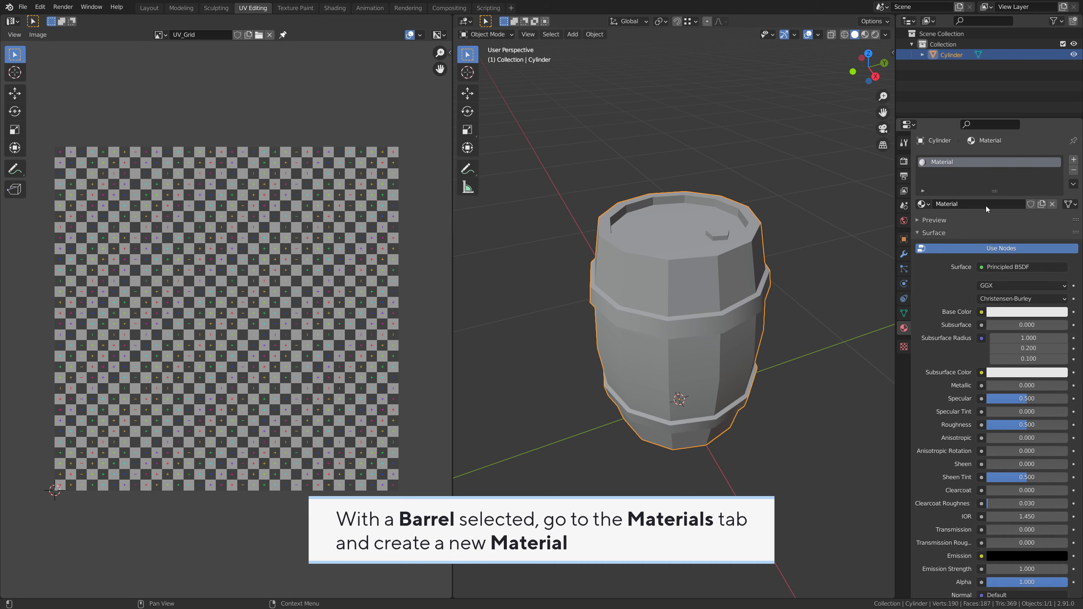
# Feed the material's Base Color from an Image Texture using UV_Grid and show the barrel in Material Preview shading.
pyautogui.click(982, 313)
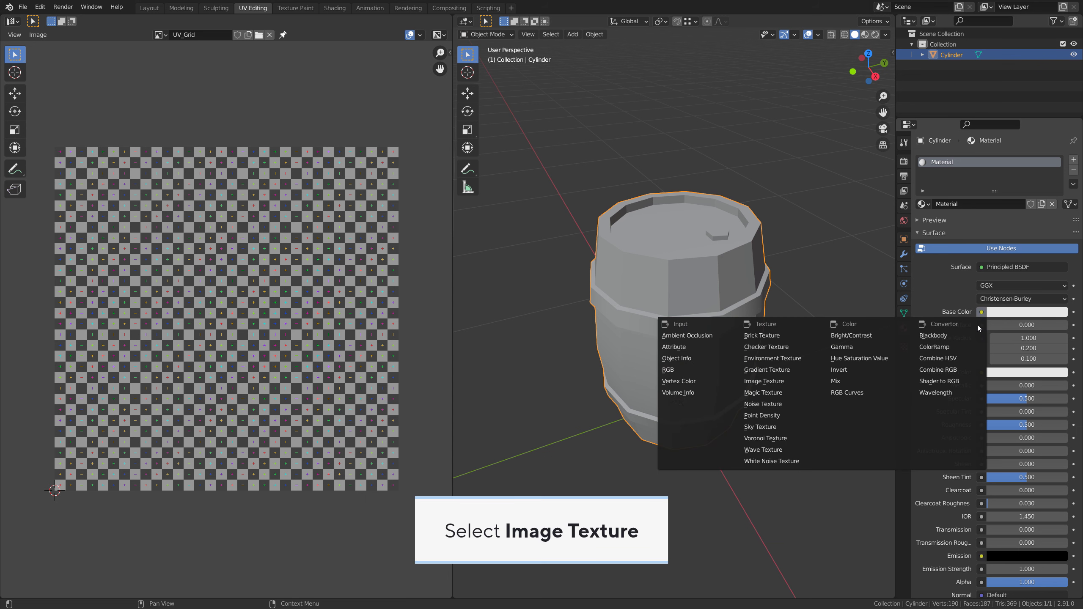
pyautogui.click(791, 381)
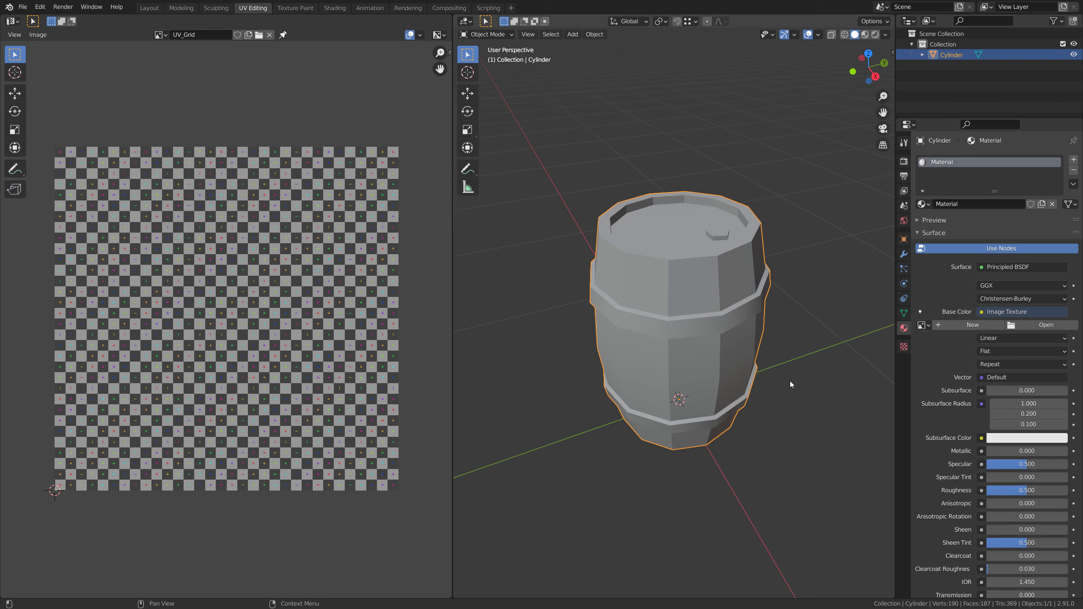
pyautogui.click(924, 325)
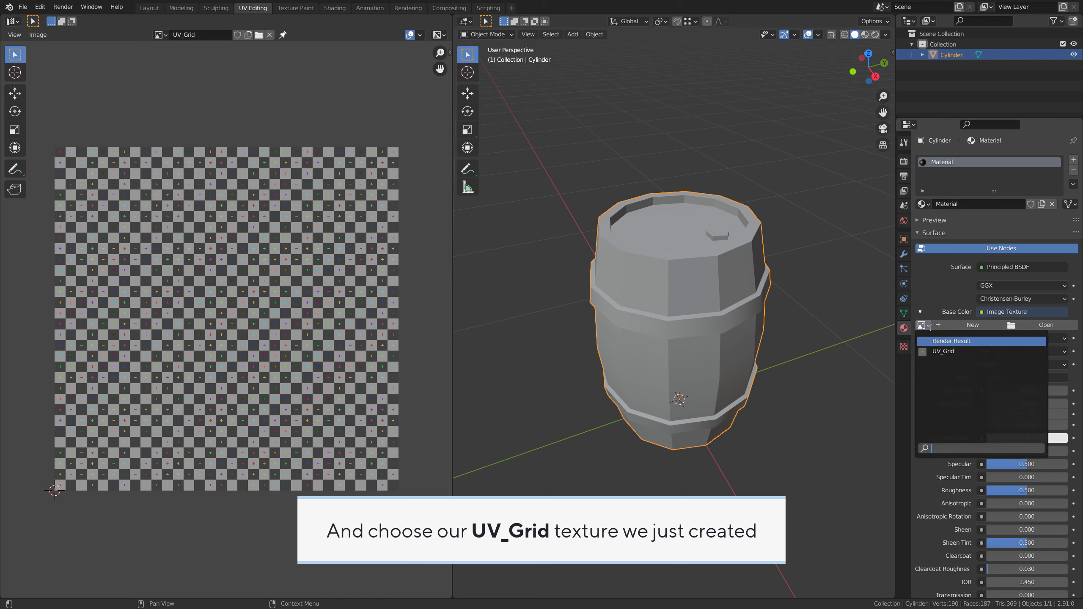
pyautogui.click(951, 352)
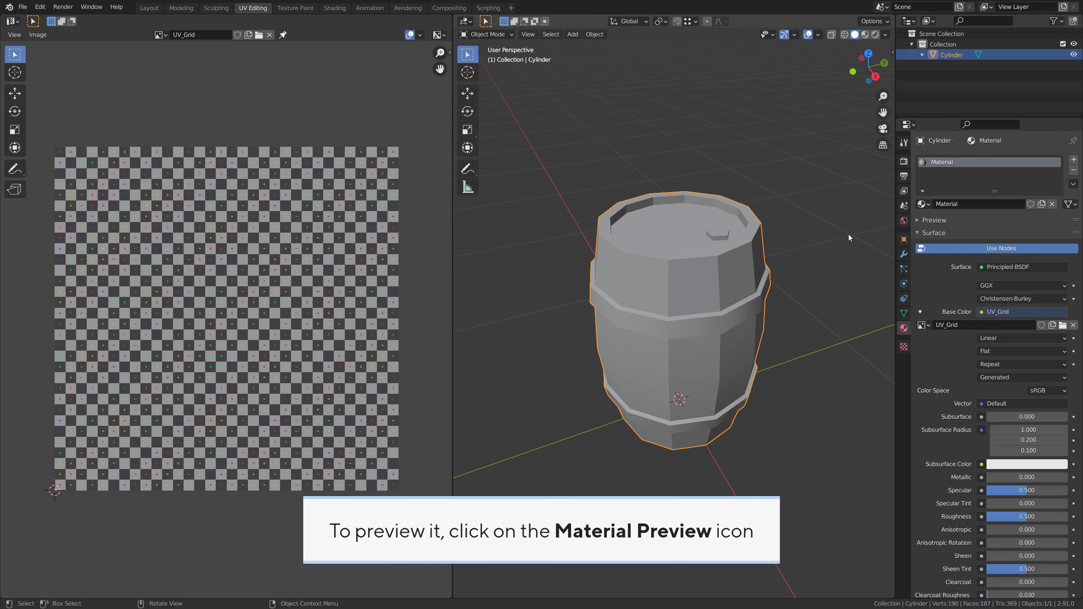
pyautogui.click(866, 36)
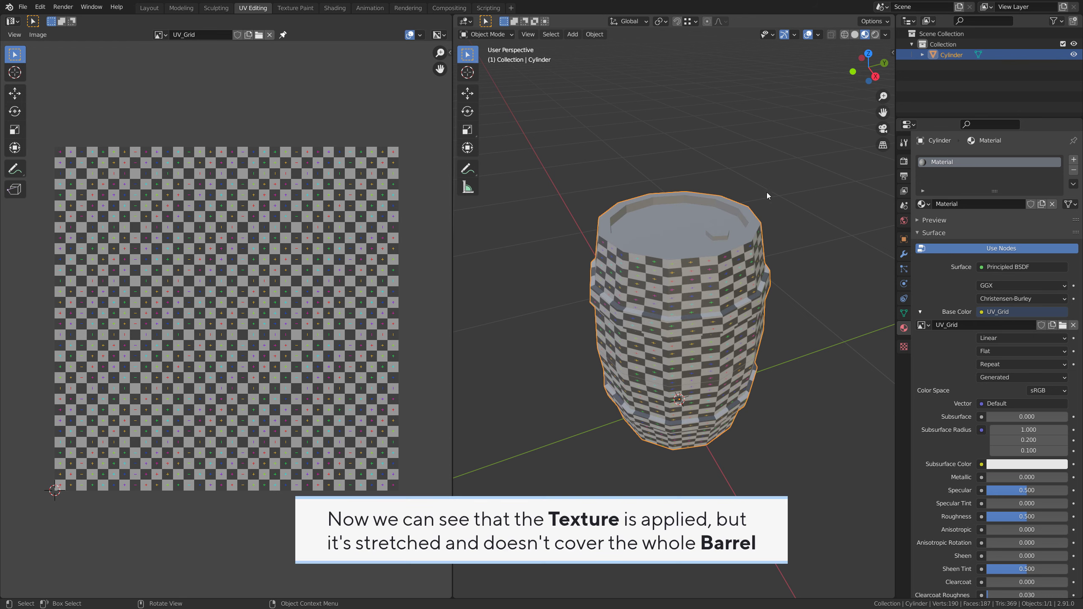
pyautogui.moveTo(766, 195); pyautogui.dragTo(617, 371, button='middle')
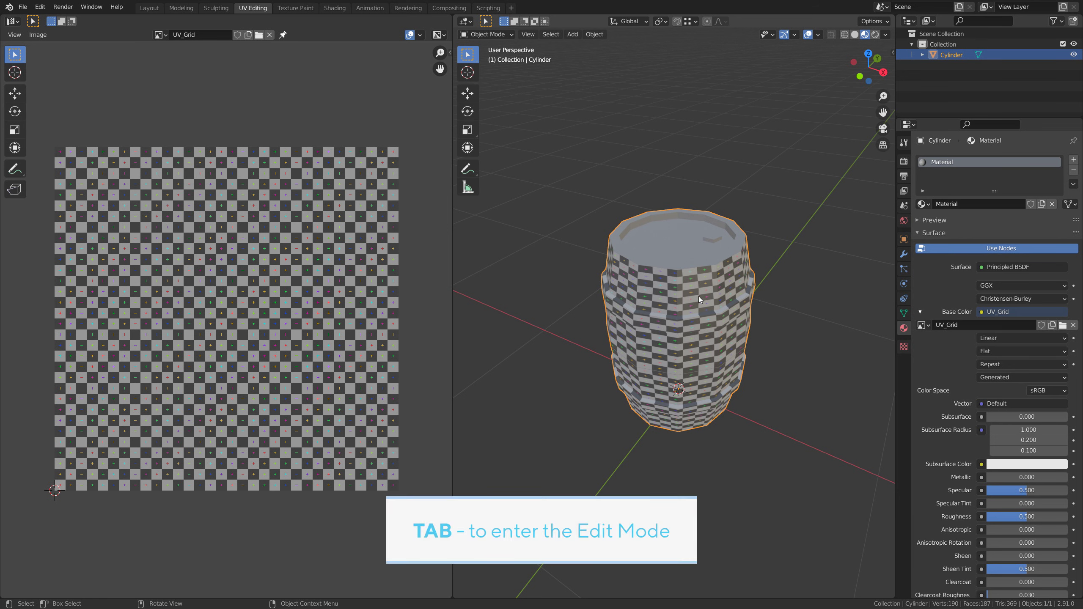
# Select the whole barrel mesh in Edit Mode and unlink the UV_Grid image from the UV editor.
pyautogui.press('Tab')
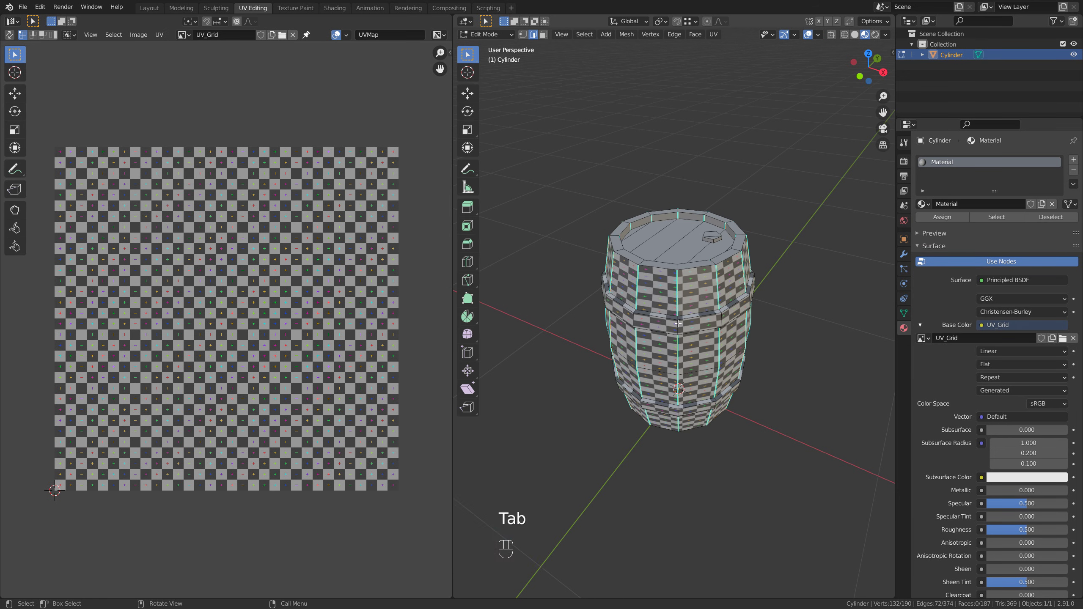
pyautogui.press('a')
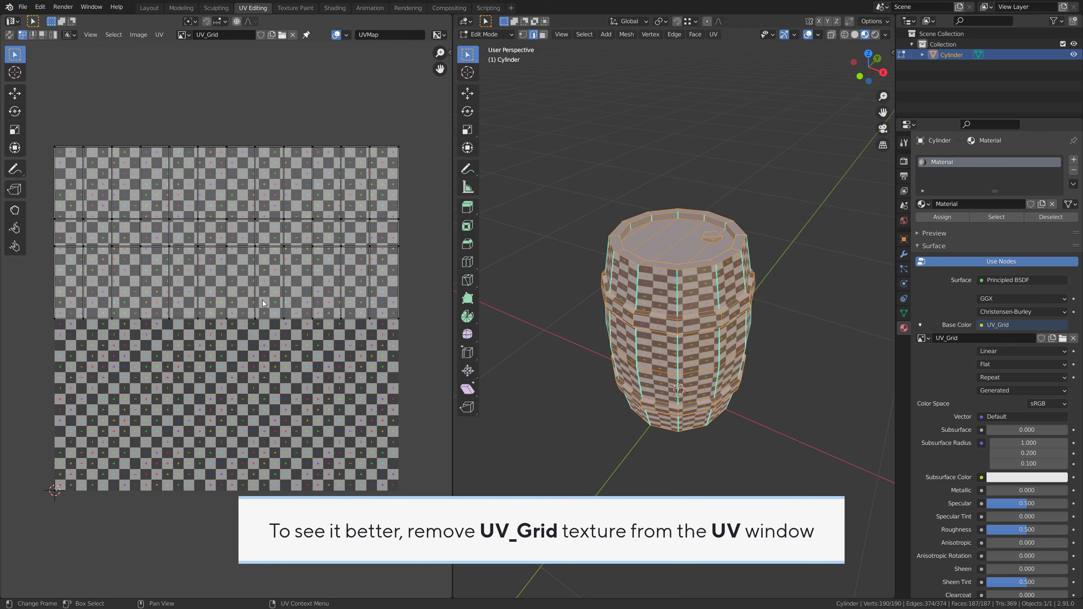
pyautogui.click(293, 35)
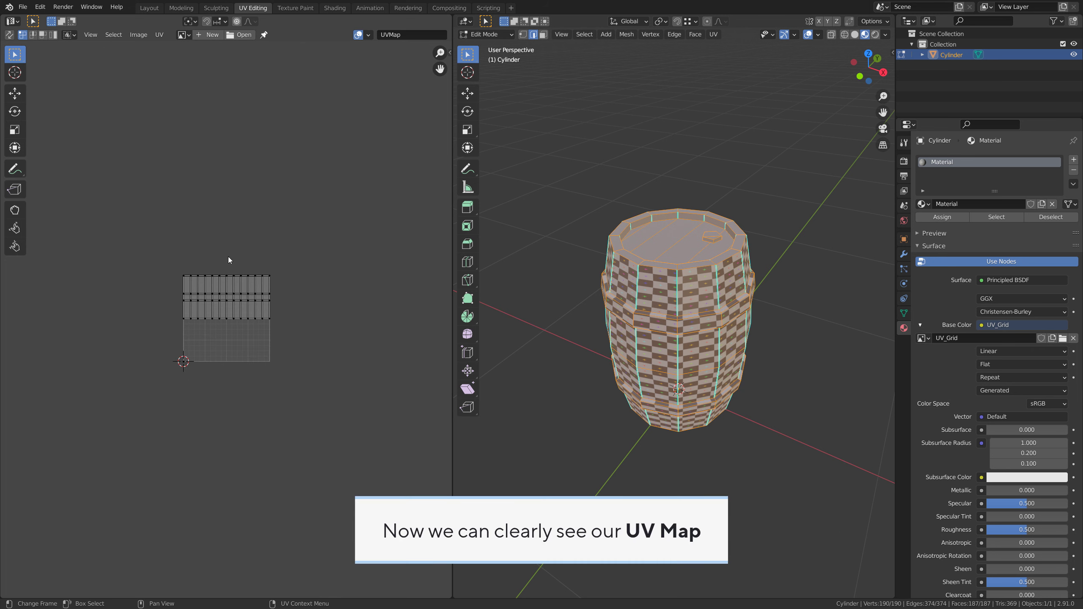
pyautogui.scroll(6, 217, 335)
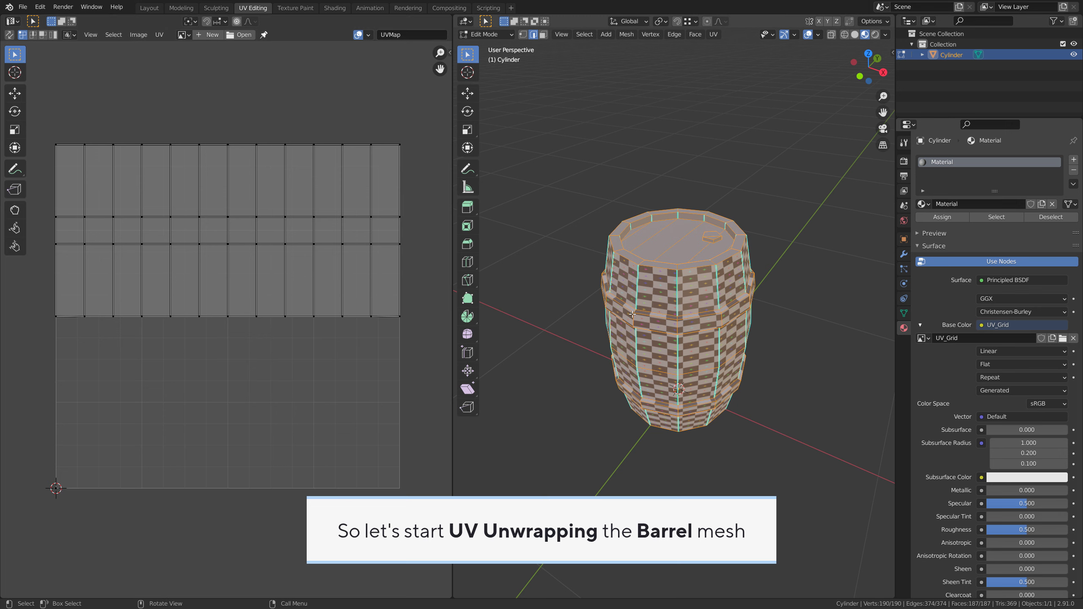
# Mark the outer edge loop of the barrel's top rim as a seam using Edge Select, and clear the selection.
pyautogui.hotkey('alt', 'a')
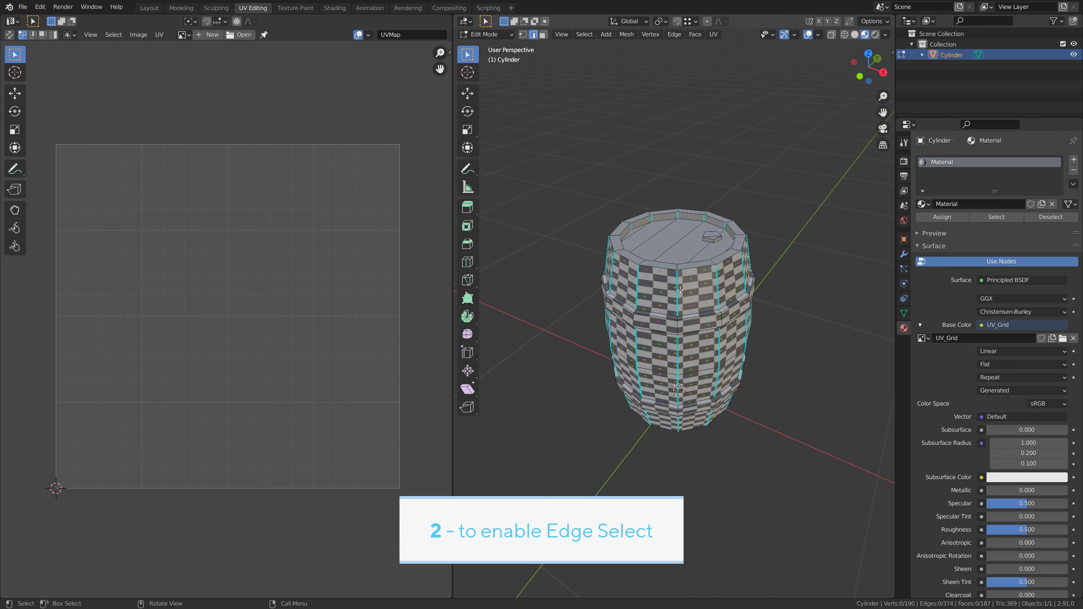
pyautogui.press('2')
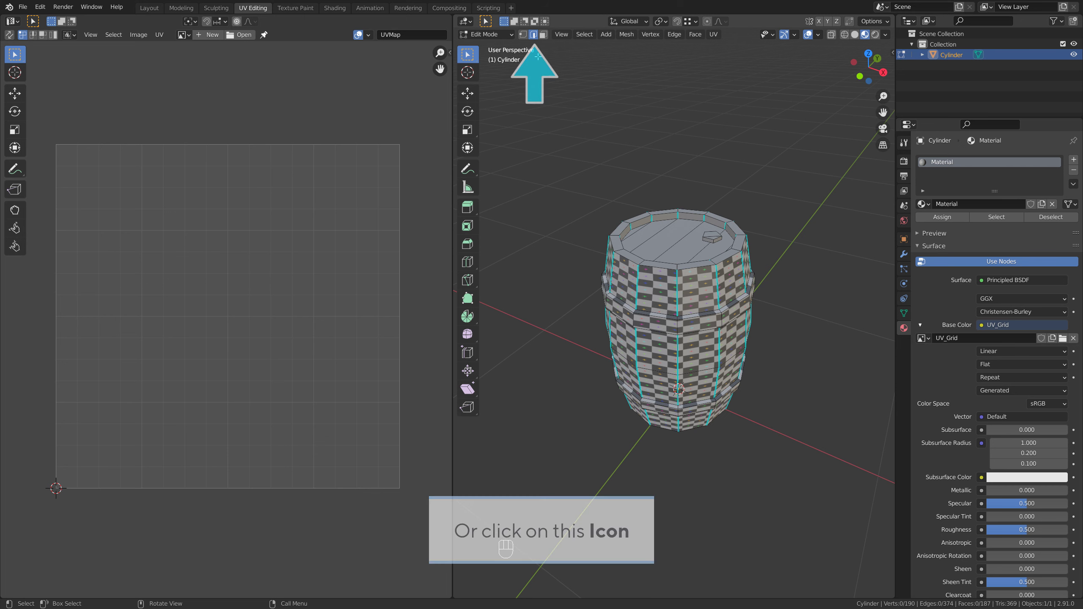
pyautogui.scroll(1, 673, 271)
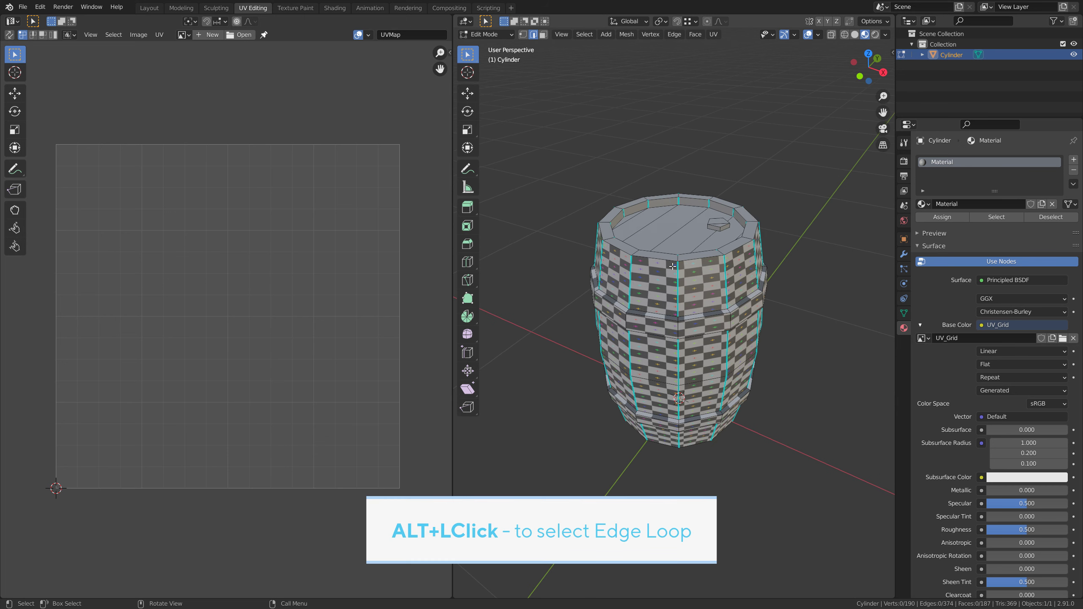
pyautogui.keyDown('alt'); pyautogui.click(666, 263); pyautogui.keyUp('alt')
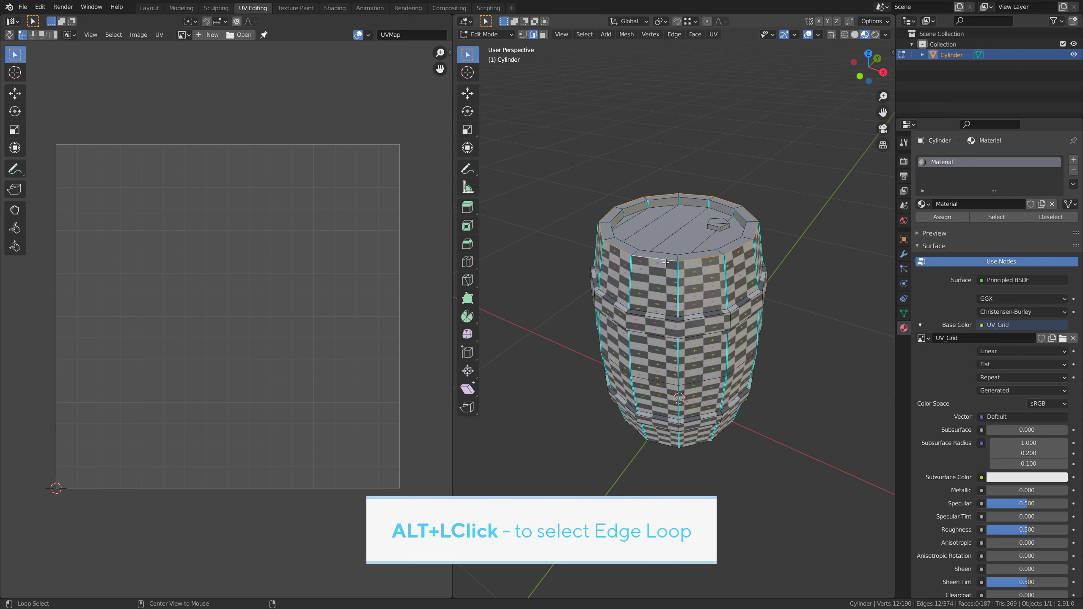
pyautogui.rightClick(767, 238)
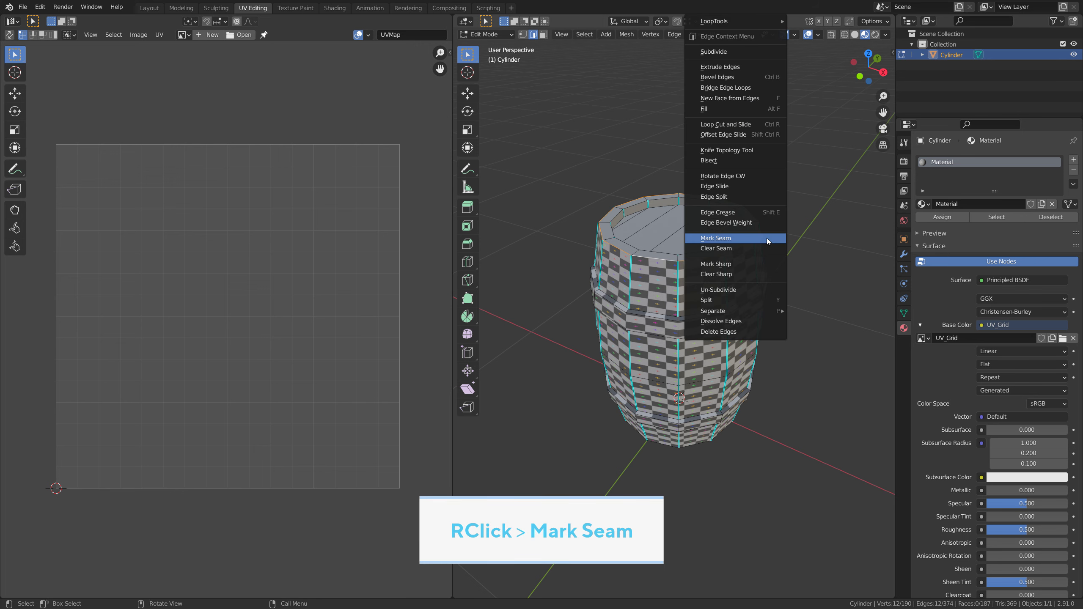
pyautogui.click(741, 238)
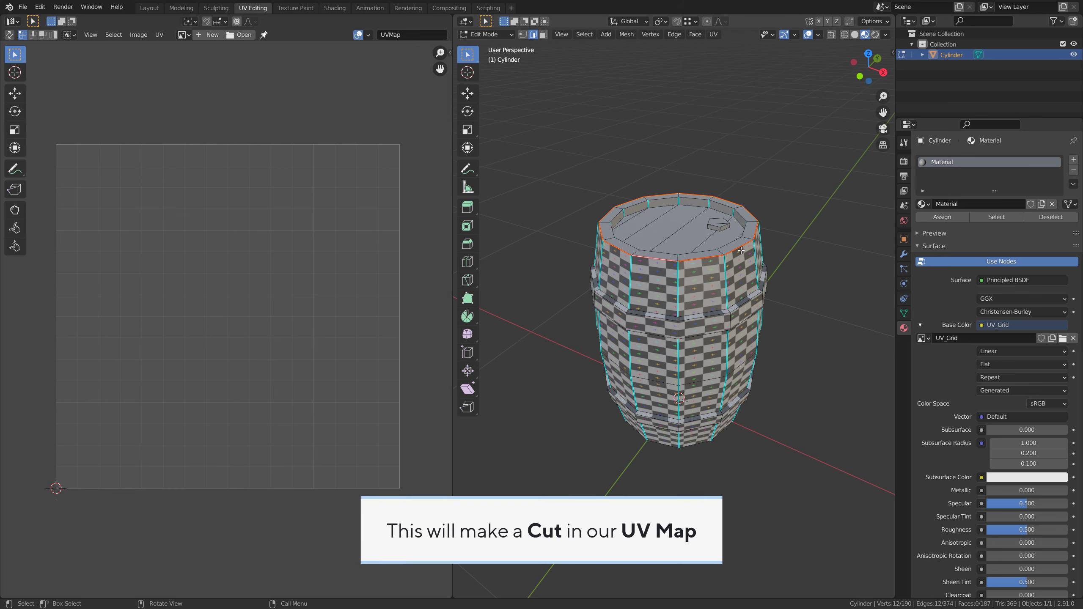
pyautogui.hotkey('alt', 'a')
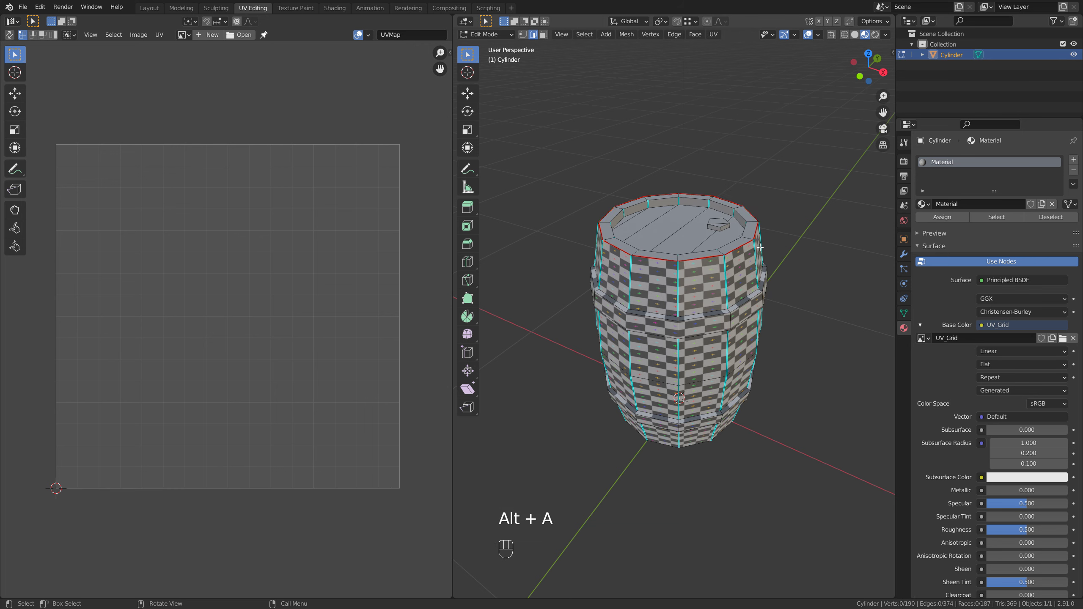
pyautogui.moveTo(594, 226); pyautogui.dragTo(684, 247, button='middle')
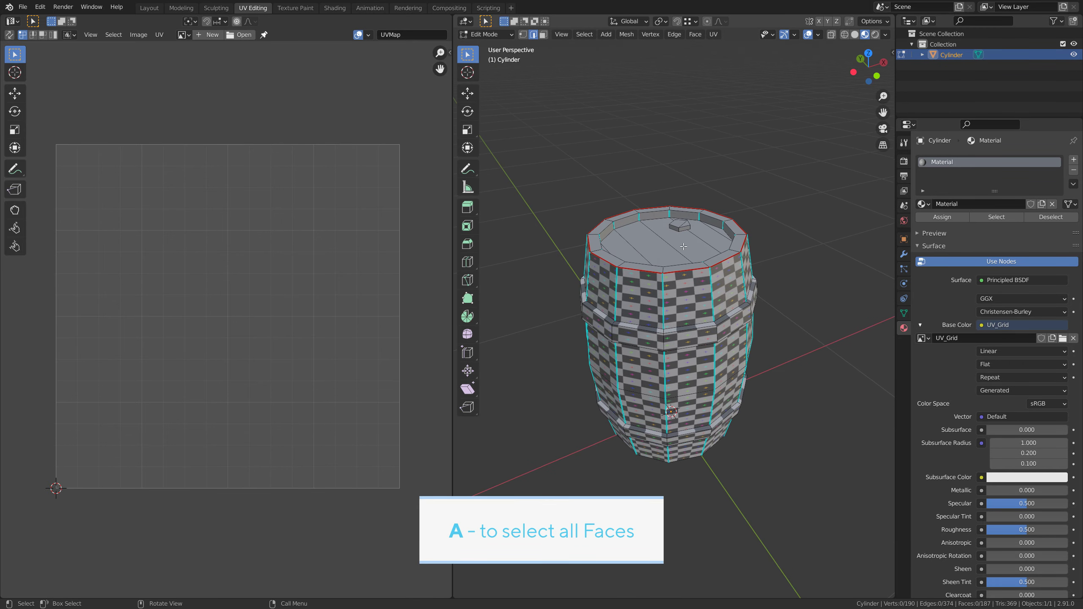
# Unwrap the entire barrel mesh and select the barrel top's round UV island.
pyautogui.press('a')
pyautogui.press('u')
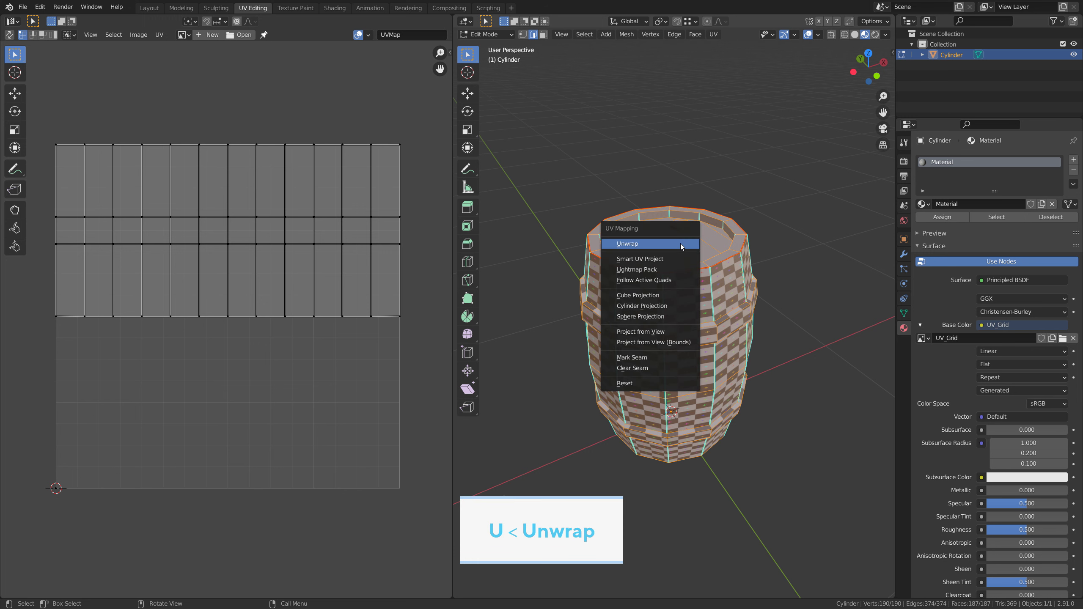
pyautogui.click(681, 244)
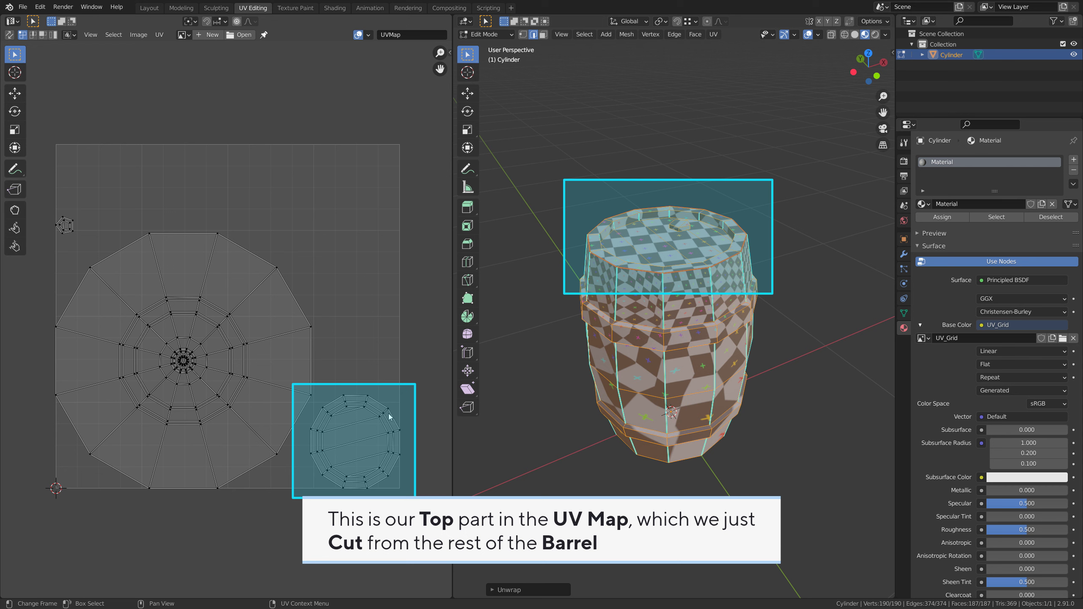
pyautogui.press('l')
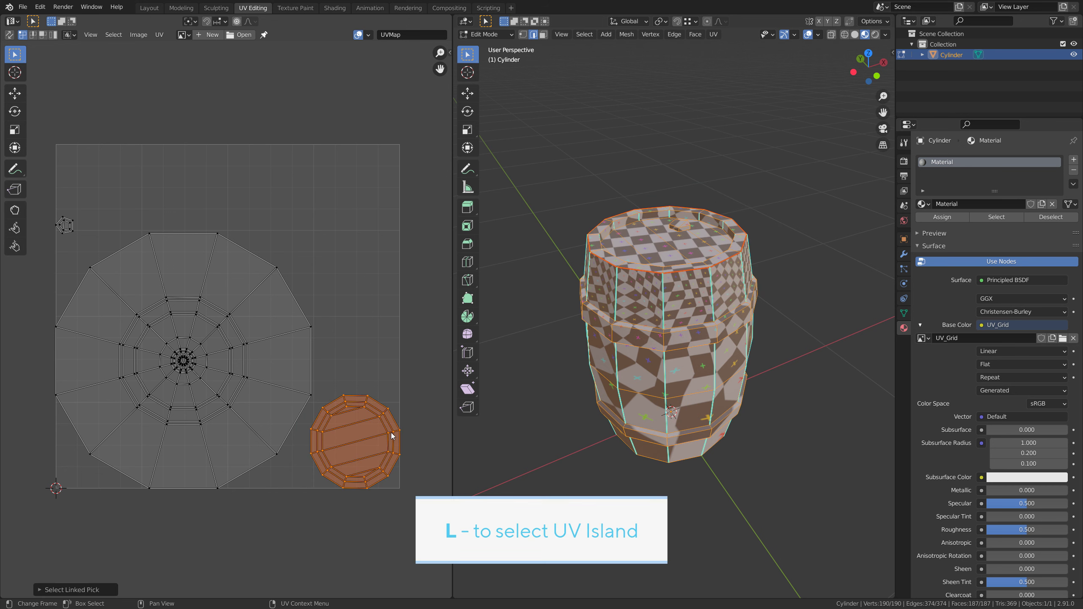
# Try rotating and moving the barrel top's UV island to see how the texture shifts on the mesh.
pyautogui.press('r')
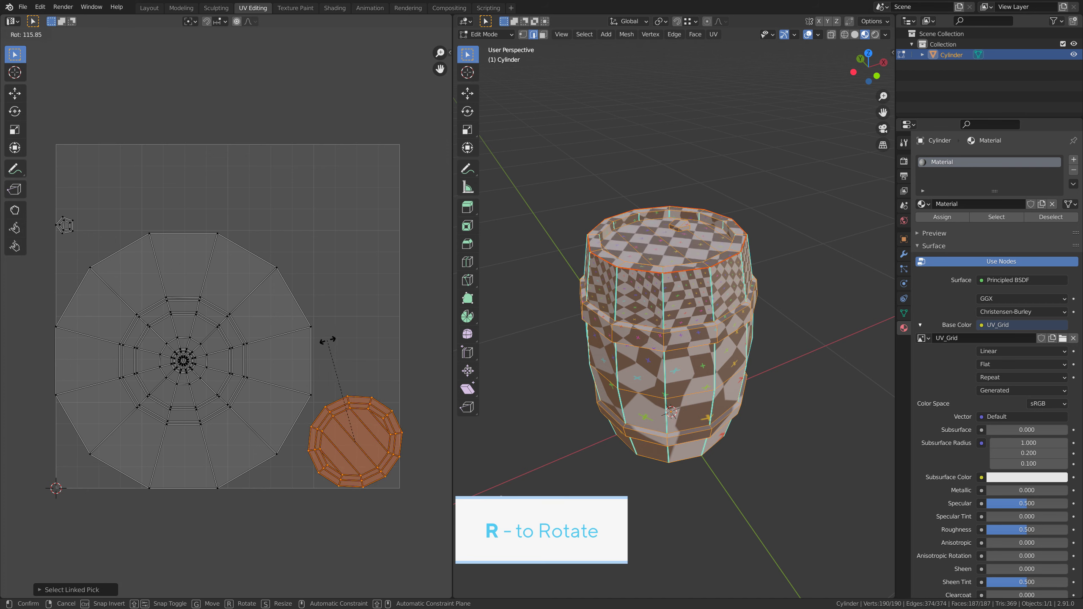
pyautogui.press('g')
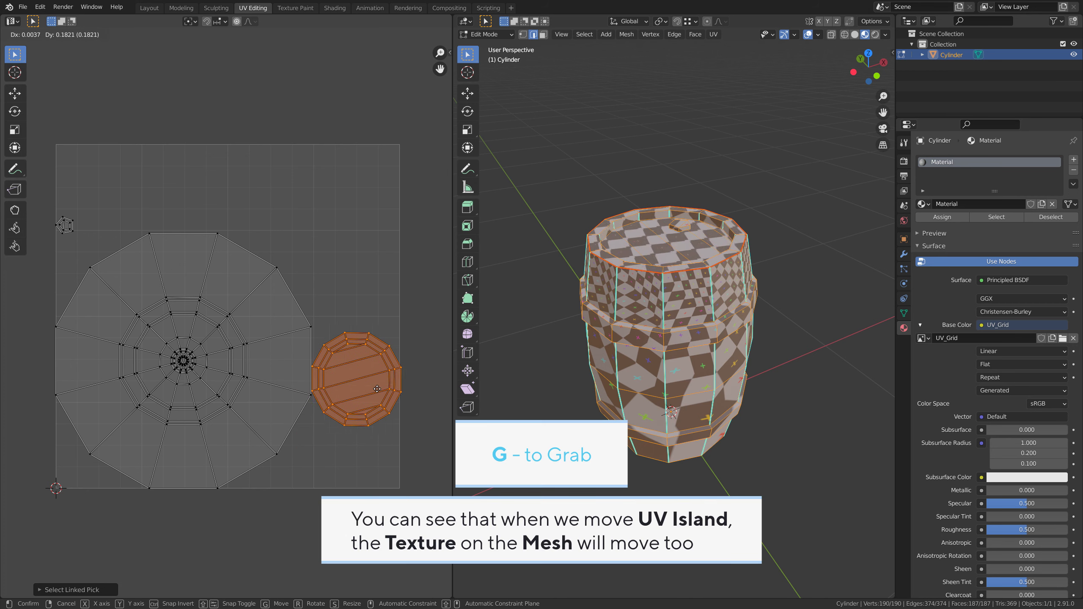
pyautogui.rightClick(377, 416)
pyautogui.press('g')
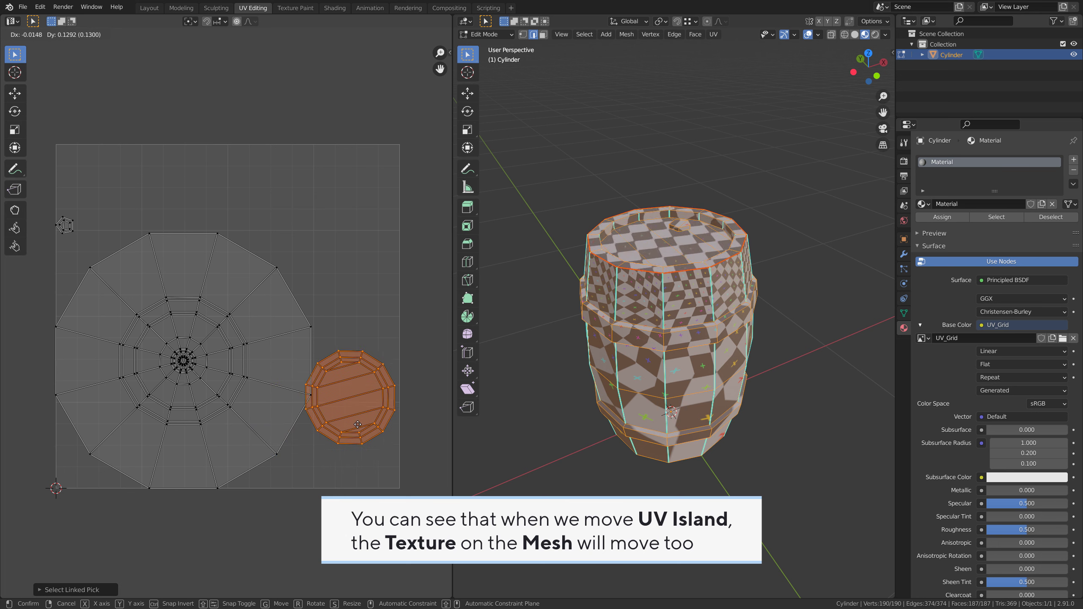
pyautogui.click(364, 469)
# Show the UV_Grid image behind the UV layout and try moving the barrel top's island across it.
pyautogui.click(183, 35)
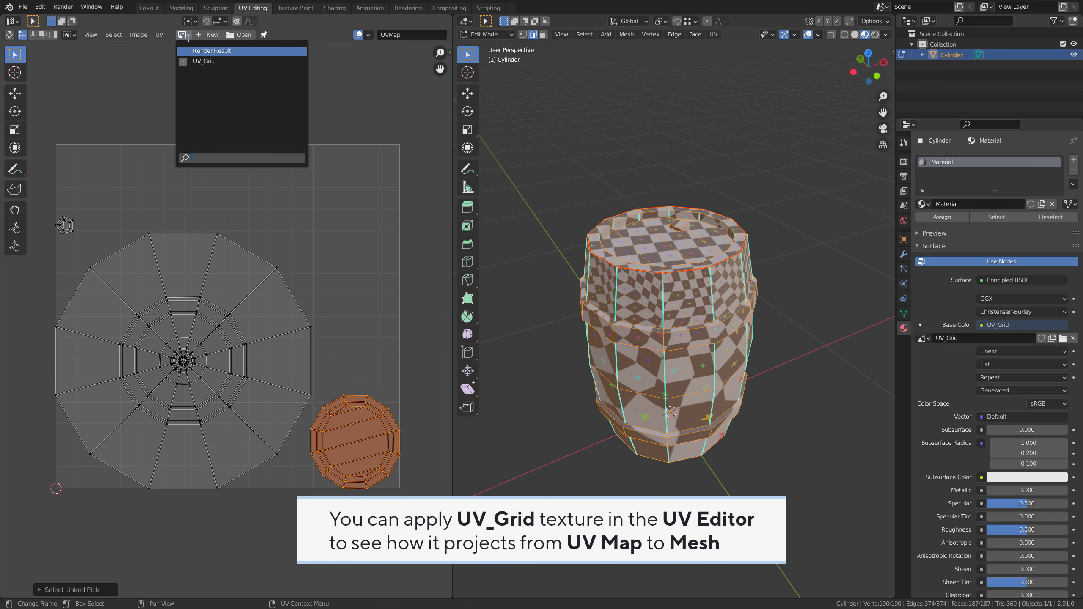
pyautogui.click(196, 64)
pyautogui.scroll(-3, 259, 302)
pyautogui.press('Home')
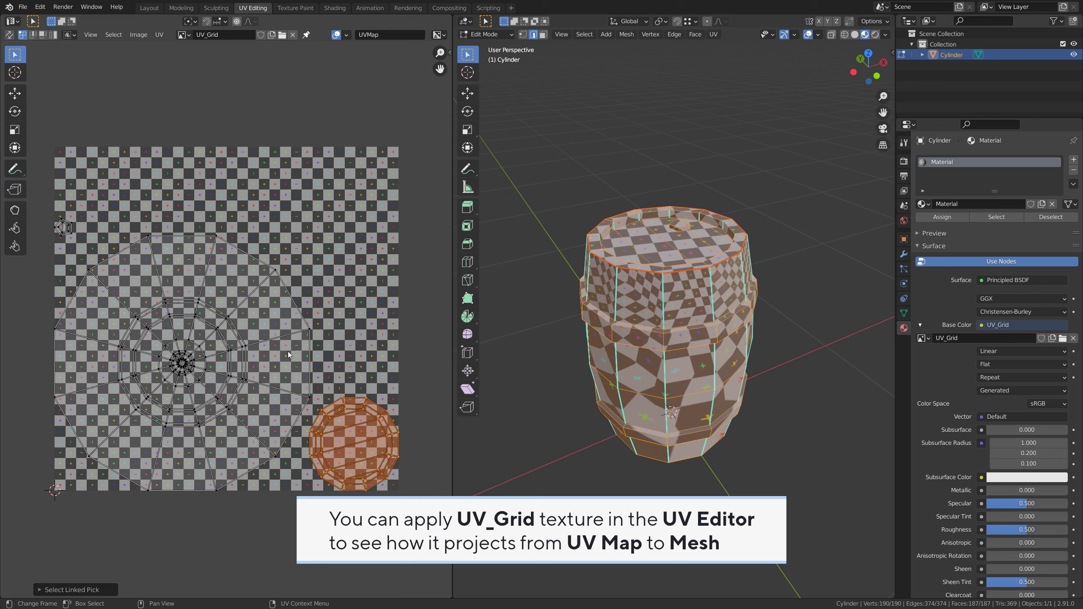
pyautogui.press('g')
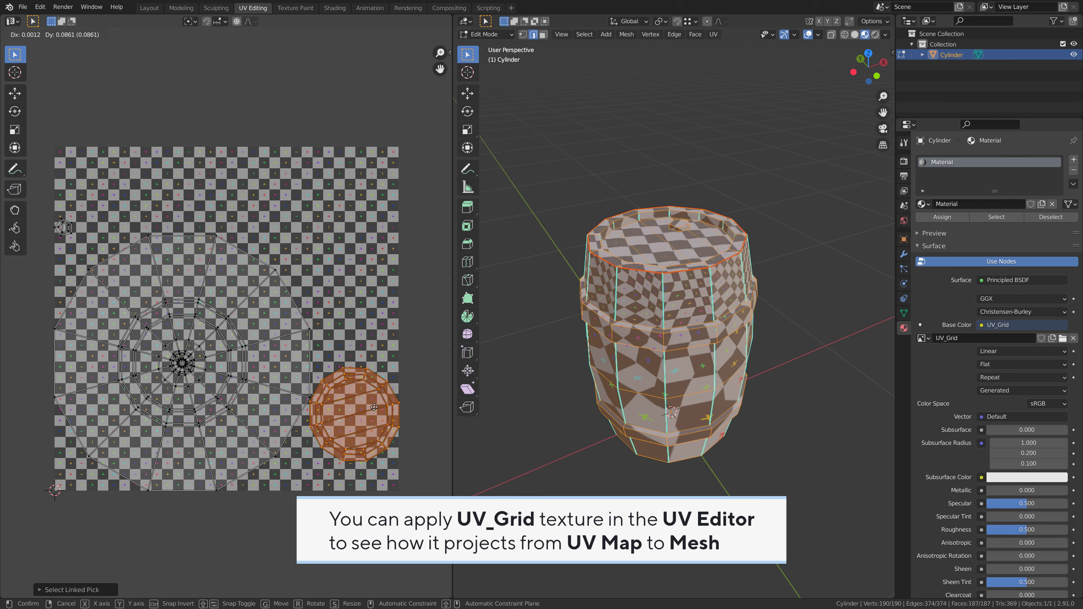
pyautogui.click(304, 433)
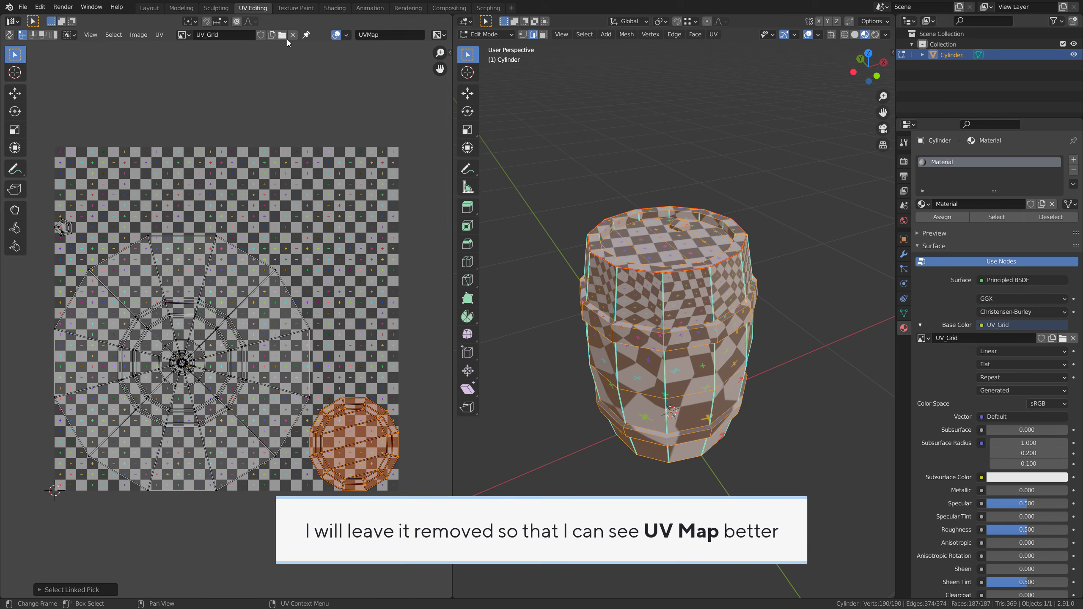
# Unlink UV_Grid from the UV editor and try rotating the barrel top's island to check its roundness.
pyautogui.click(294, 34)
pyautogui.press('Home')
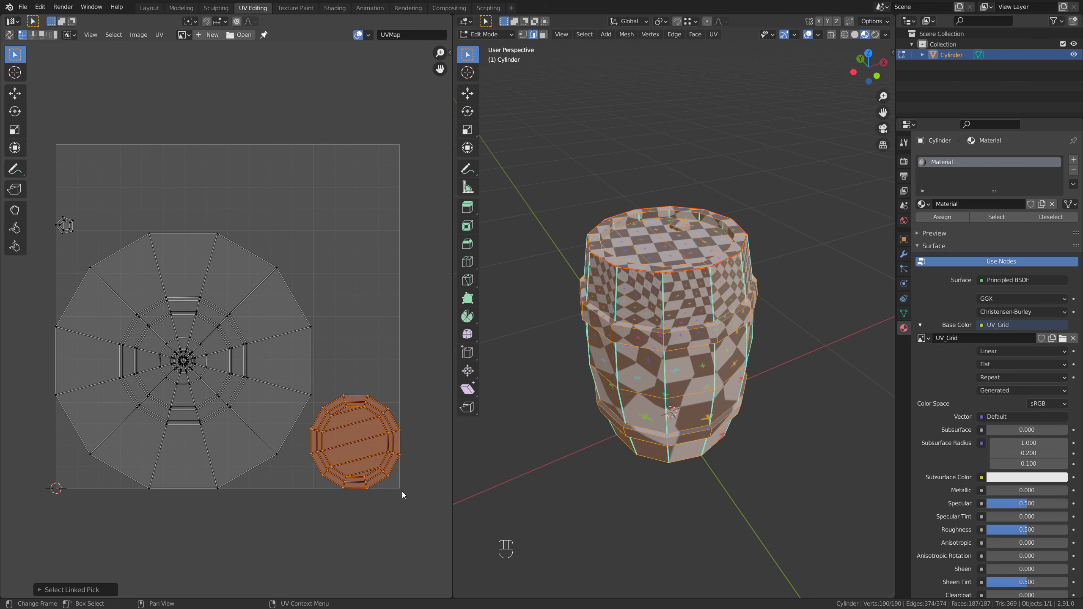
pyautogui.press('r')
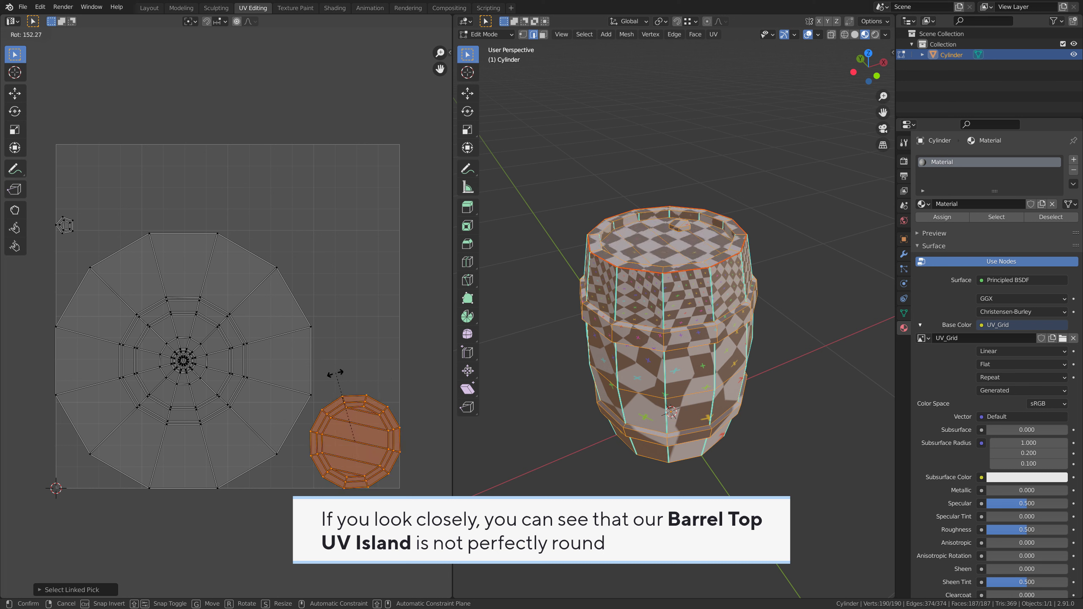
pyautogui.click(351, 432)
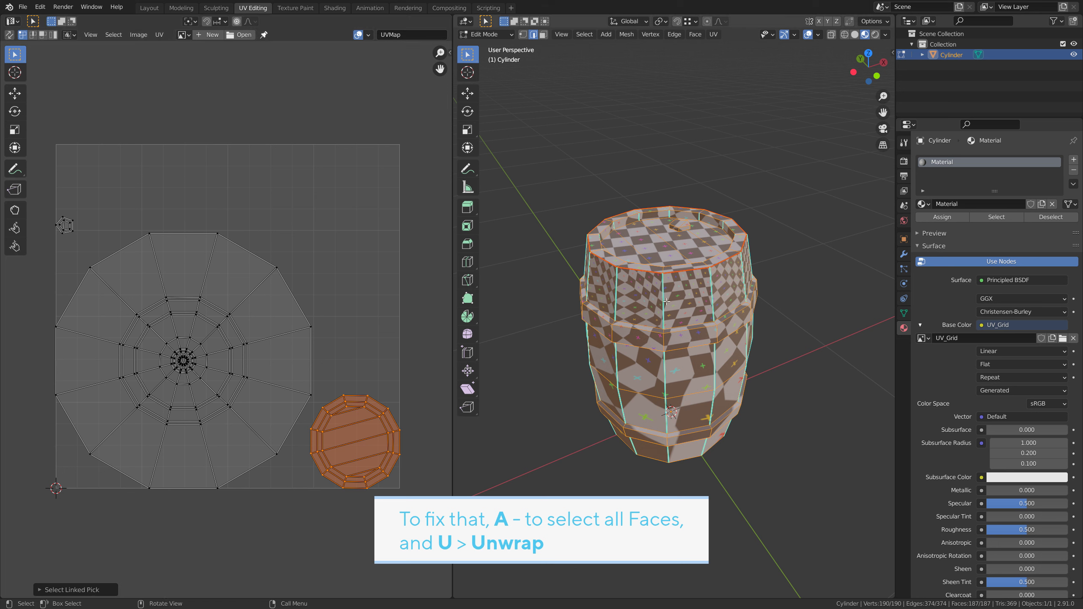
# Unwrap the whole barrel again using the Conformal method.
pyautogui.press('u')
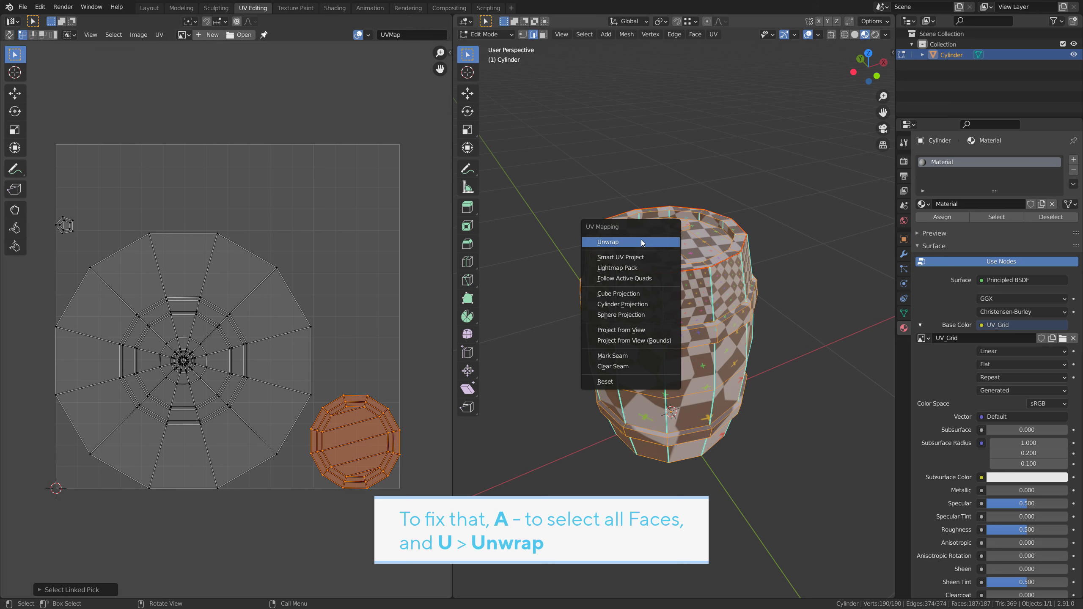
pyautogui.click(617, 242)
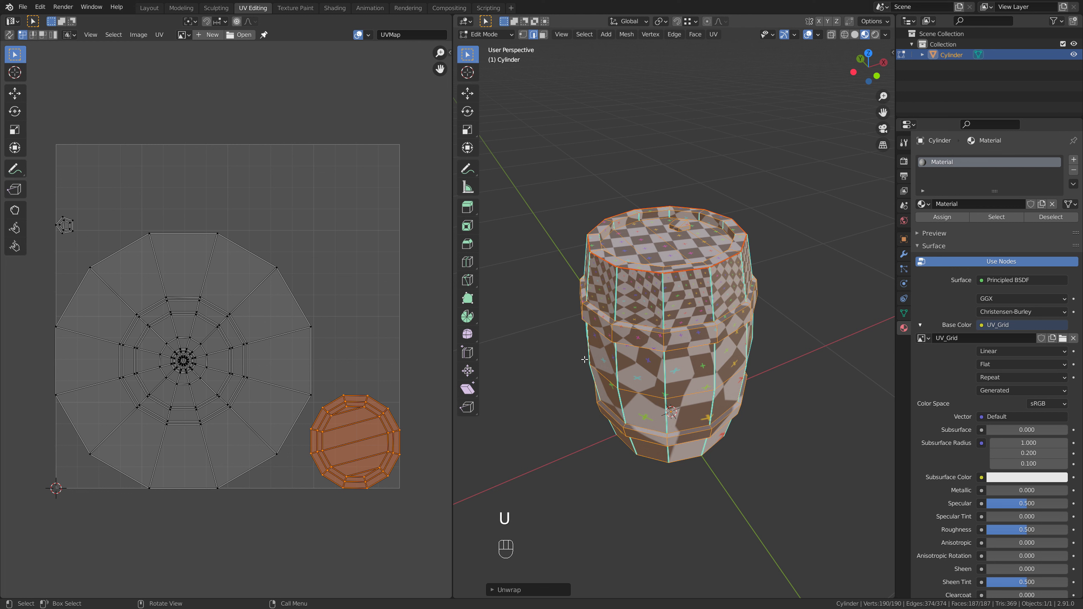
pyautogui.click(495, 591)
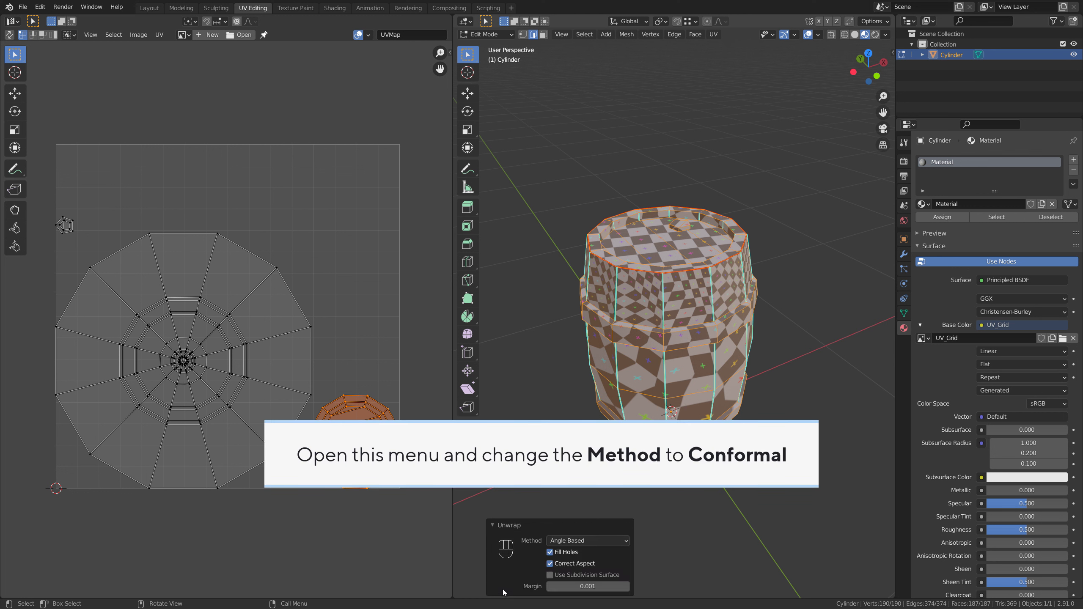
pyautogui.click(573, 540)
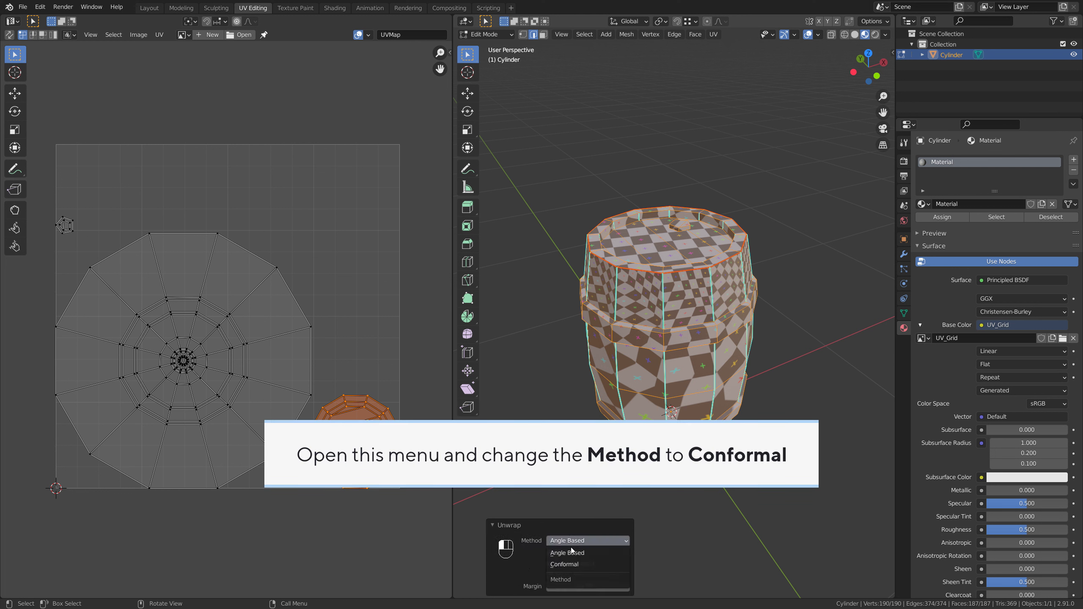
pyautogui.click(593, 564)
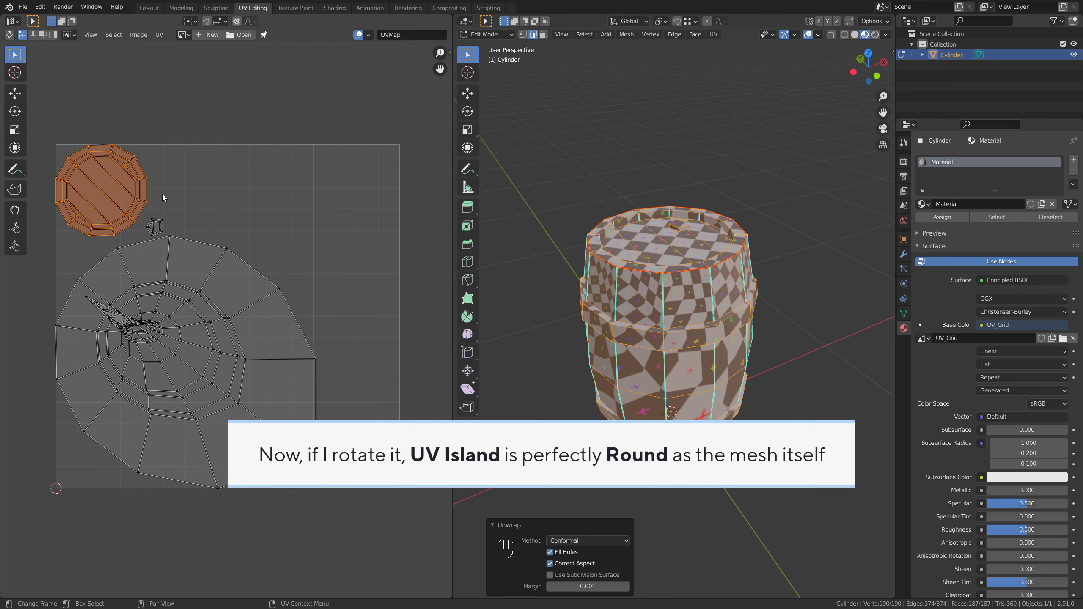
# Rotate the barrel top's UV island until the checker squares line up with the planks in top view.
pyautogui.press('r')
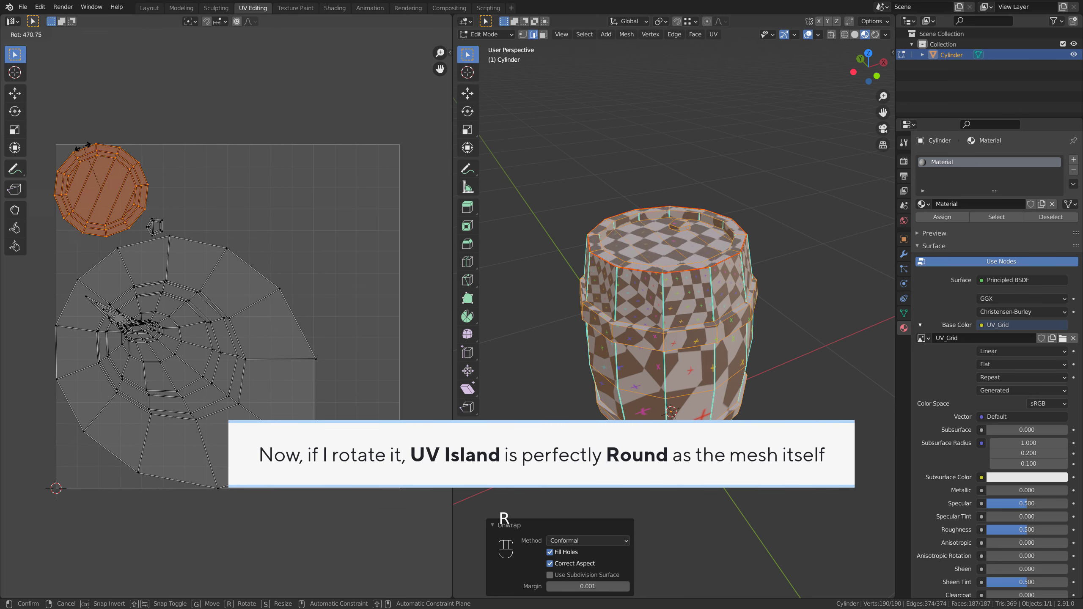
pyautogui.click(101, 134)
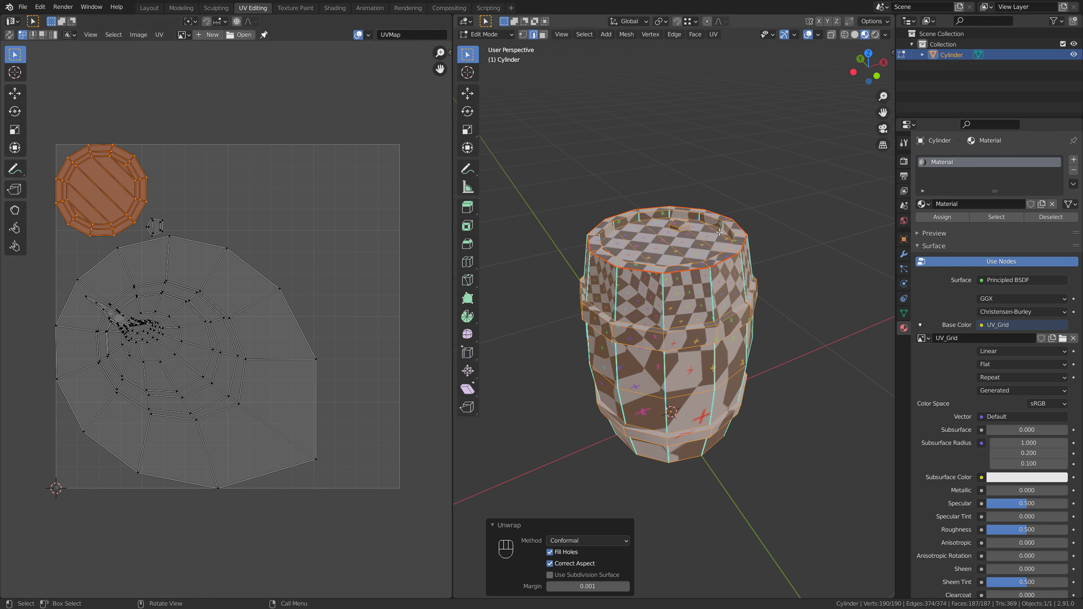
pyautogui.press('KP_7')
pyautogui.scroll(3, 719, 232)
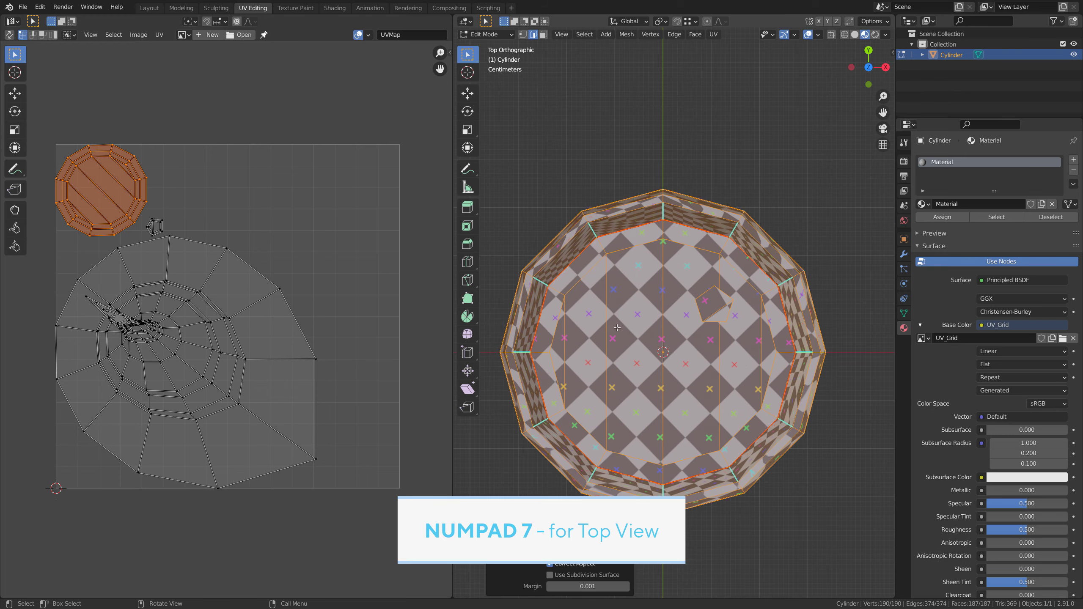
pyautogui.press('r')
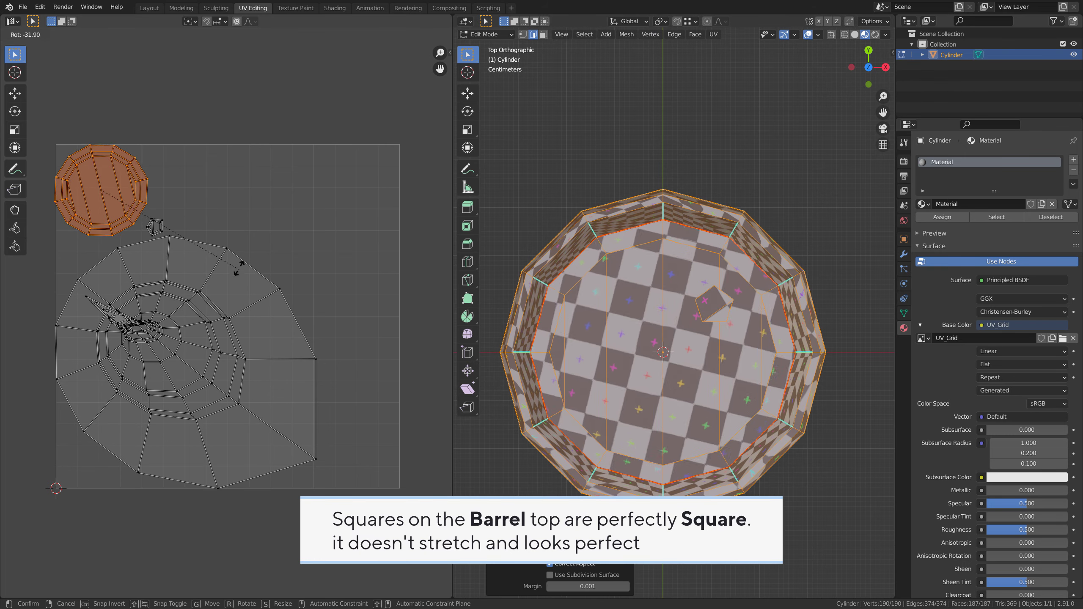
pyautogui.click(223, 300)
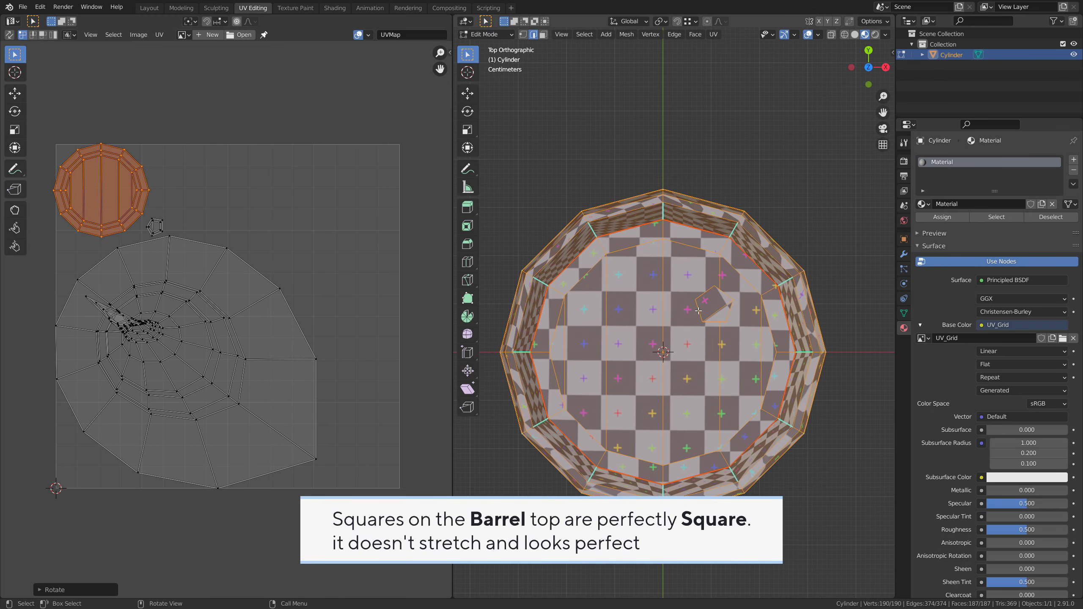
# Clear the mesh selection and mark the outer edge loop of the barrel's bottom rim as a seam.
pyautogui.moveTo(644, 335); pyautogui.dragTo(698, 319, button='middle')
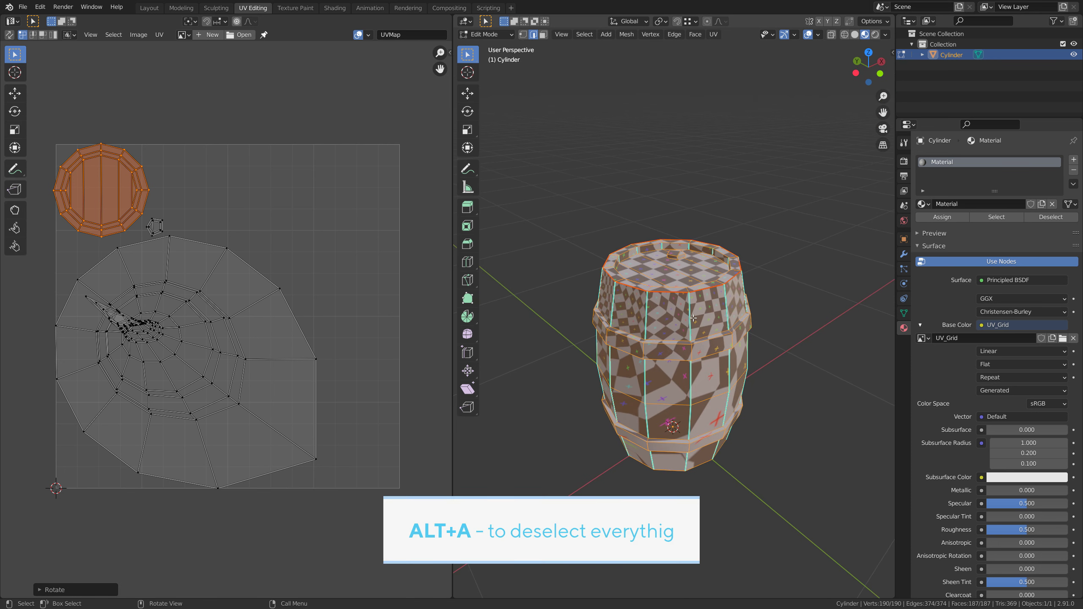
pyautogui.hotkey('alt', 'a')
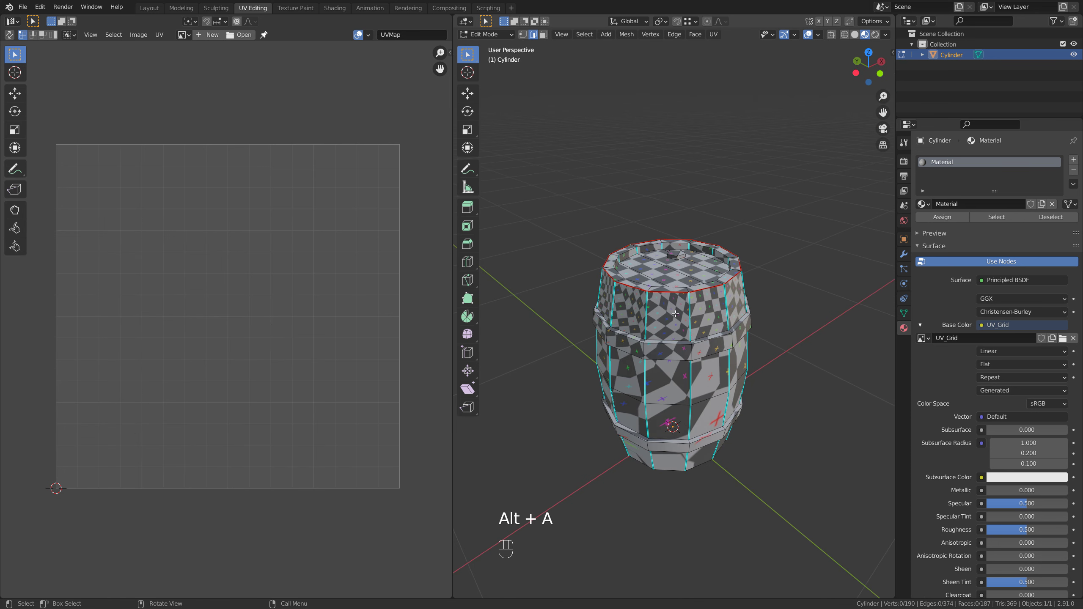
pyautogui.moveTo(726, 436); pyautogui.dragTo(698, 365, button='middle')
pyautogui.keyDown('alt'); pyautogui.click(706, 390); pyautogui.keyUp('alt')
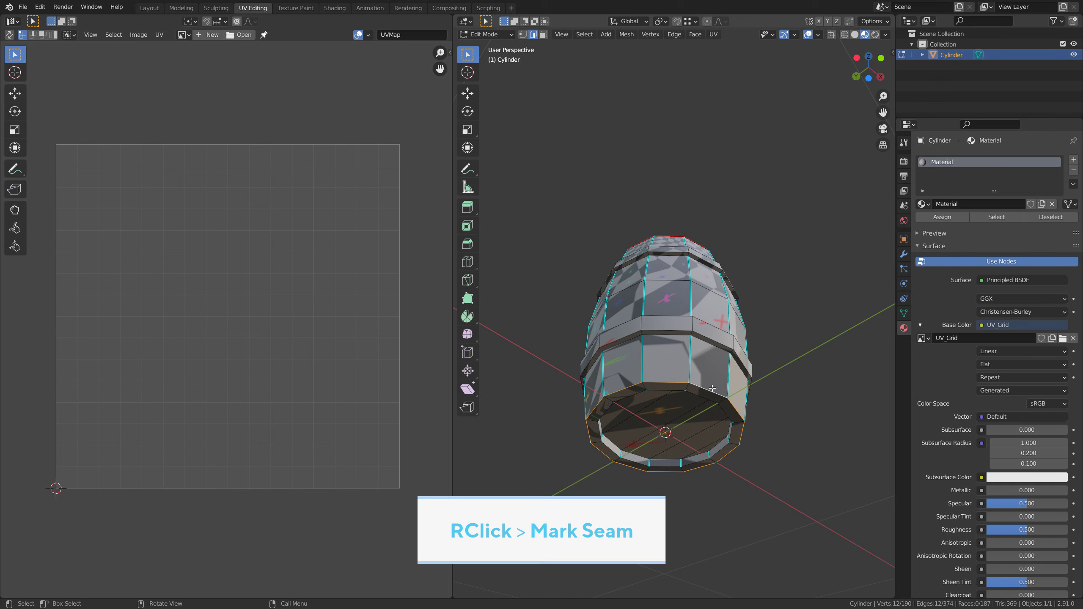
pyautogui.rightClick(711, 388)
pyautogui.click(676, 385)
# Select the whole barrel mesh and unwrap it with the new bottom seam.
pyautogui.press('a')
pyautogui.press('u')
pyautogui.click(698, 358)
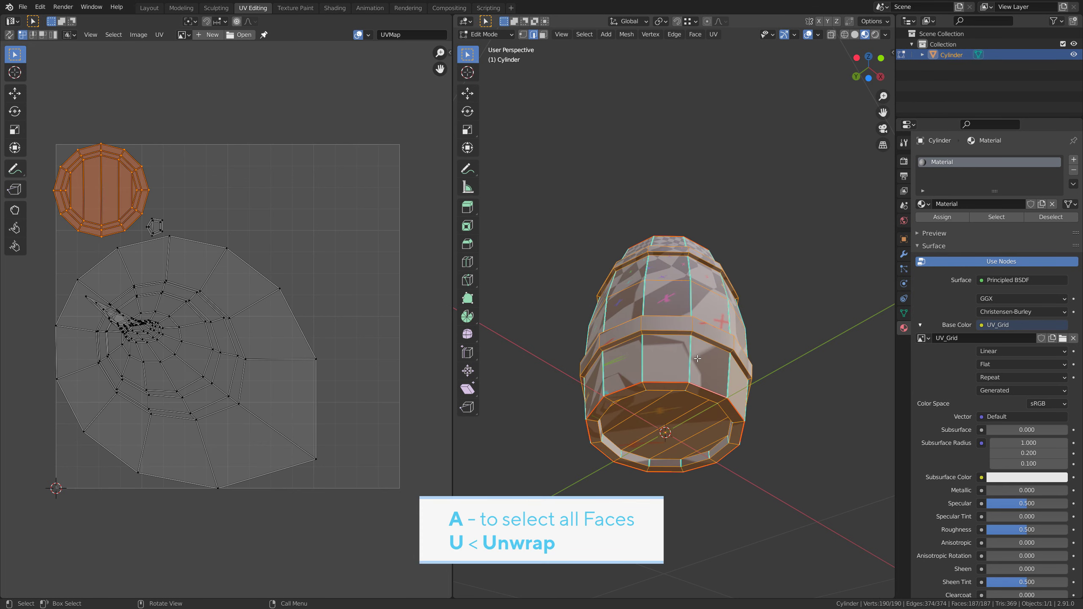
pyautogui.press('u')
pyautogui.click(650, 357)
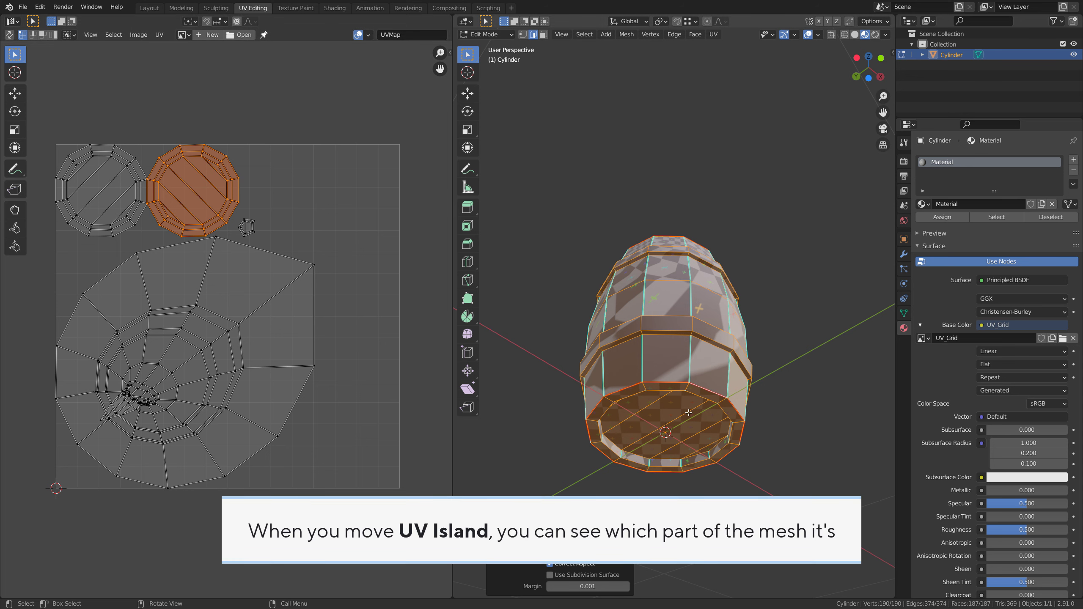
# Try moving each of the two round UV islands to identify which end of the barrel it belongs to.
pyautogui.press('g')
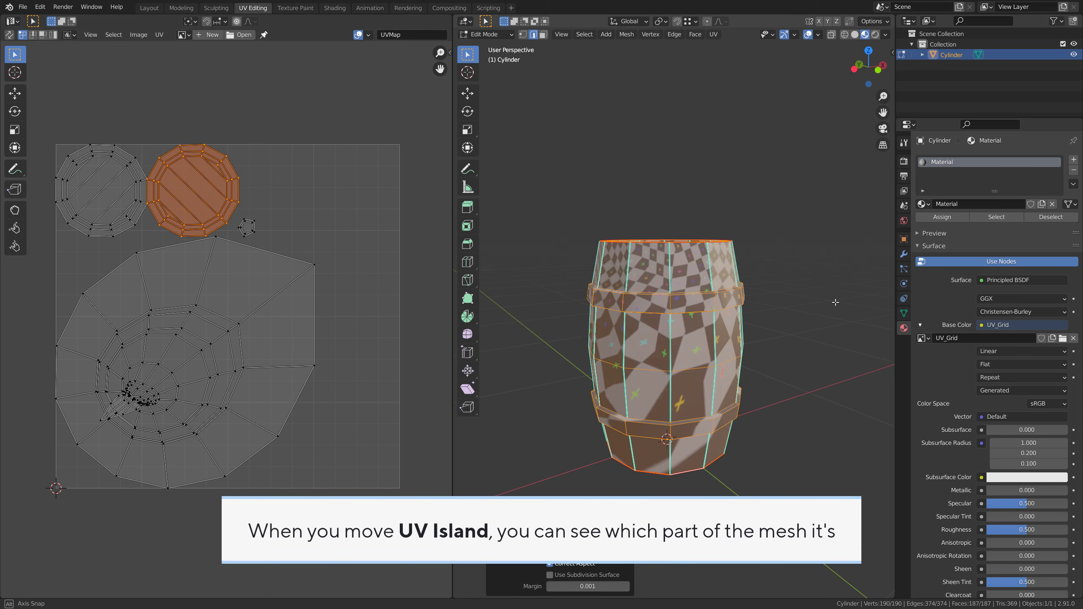
pyautogui.rightClick(305, 208)
pyautogui.moveTo(610, 337); pyautogui.dragTo(632, 221, button='middle')
pyautogui.hotkey('alt', 'a')
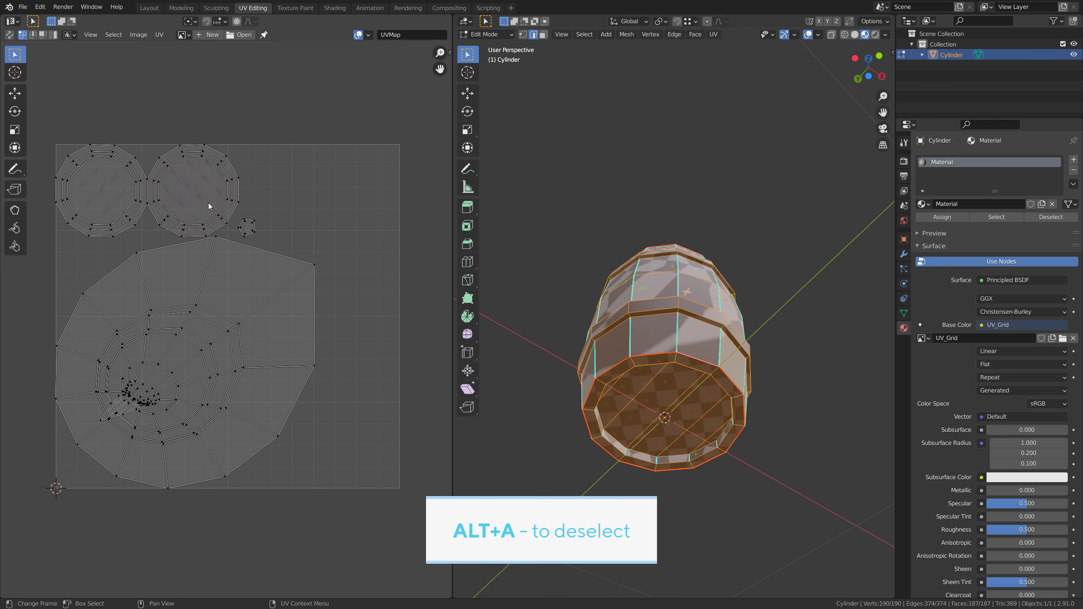
pyautogui.press('l')
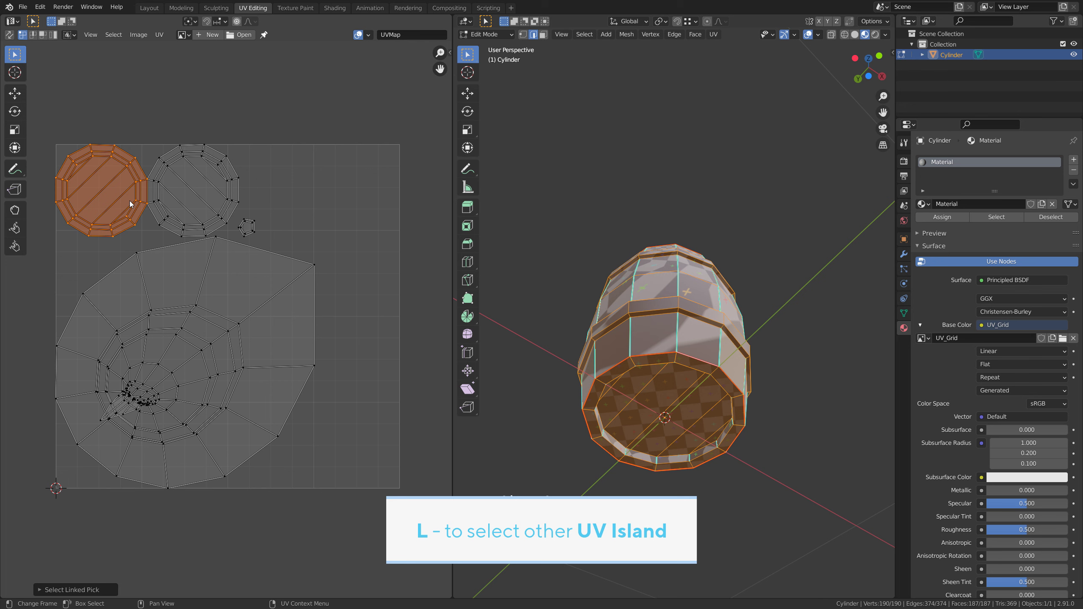
pyautogui.press('g')
pyautogui.rightClick(190, 254)
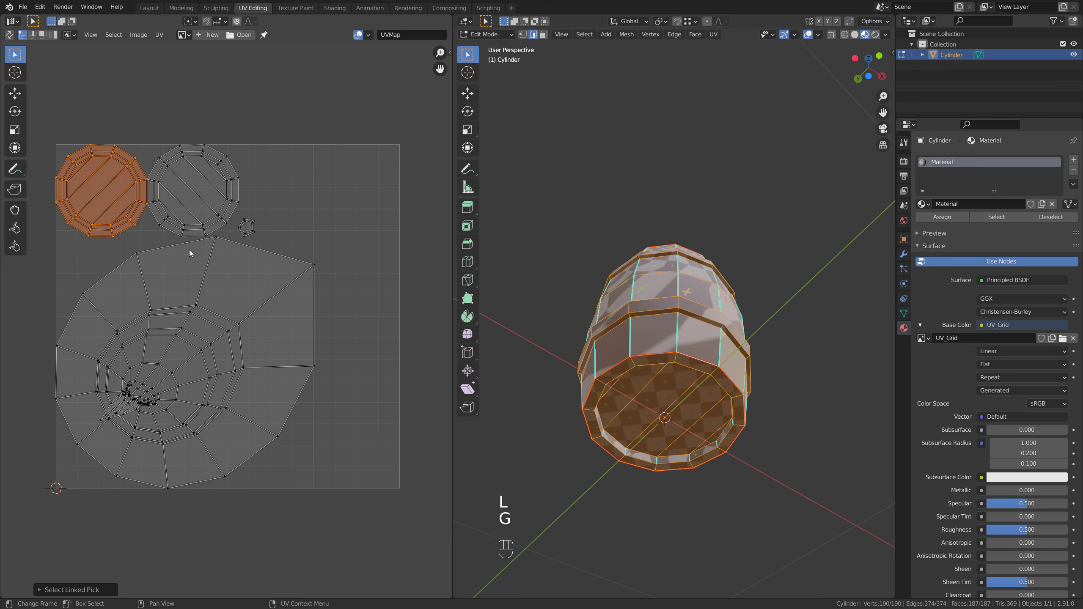
# Inspect the barrel wall's texture in Object Mode, then return to Edit Mode and clear the mesh selection.
pyautogui.press('Tab')
pyautogui.moveTo(668, 225); pyautogui.dragTo(655, 317, button='middle')
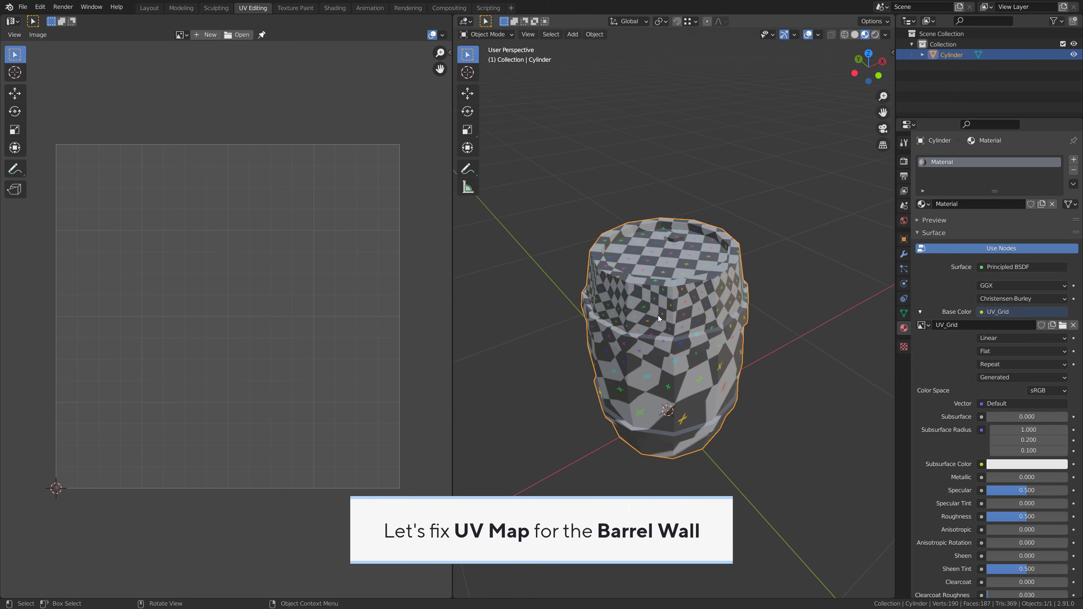
pyautogui.press('Tab')
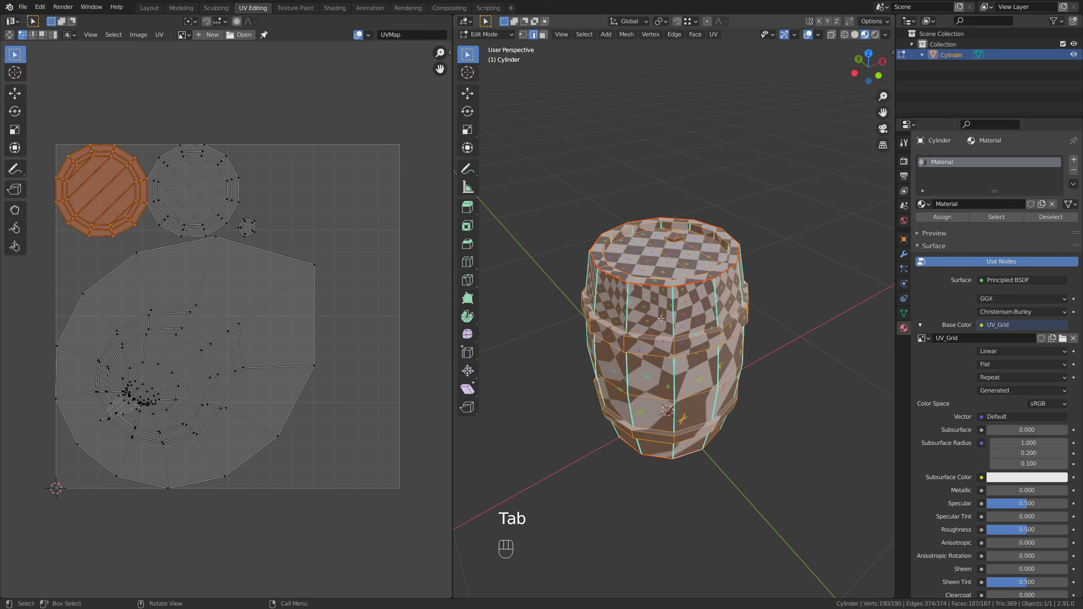
pyautogui.hotkey('alt', 'a')
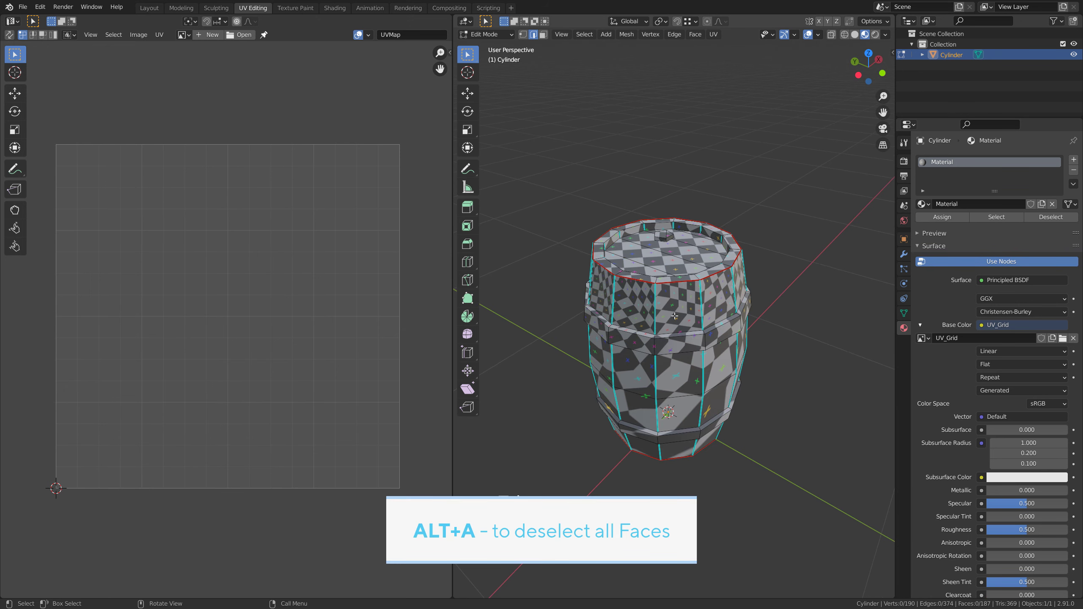
# Select the vertical line of edges down the back of the barrel wall, from top rim to bottom rim, and mark it as a seam.
pyautogui.moveTo(639, 344); pyautogui.dragTo(774, 323, button='middle')
pyautogui.press('ctrl+KP_1')
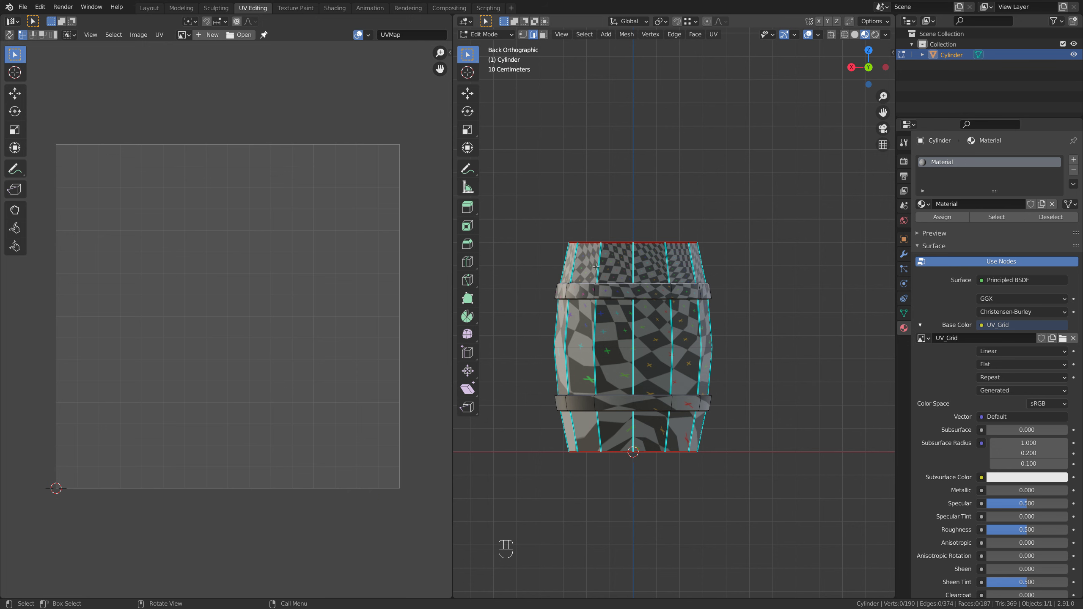
pyautogui.scroll(3, 618, 256)
pyautogui.keyDown('shift'); pyautogui.moveTo(666, 332); pyautogui.dragTo(705, 299, button='middle'); pyautogui.keyUp('shift')
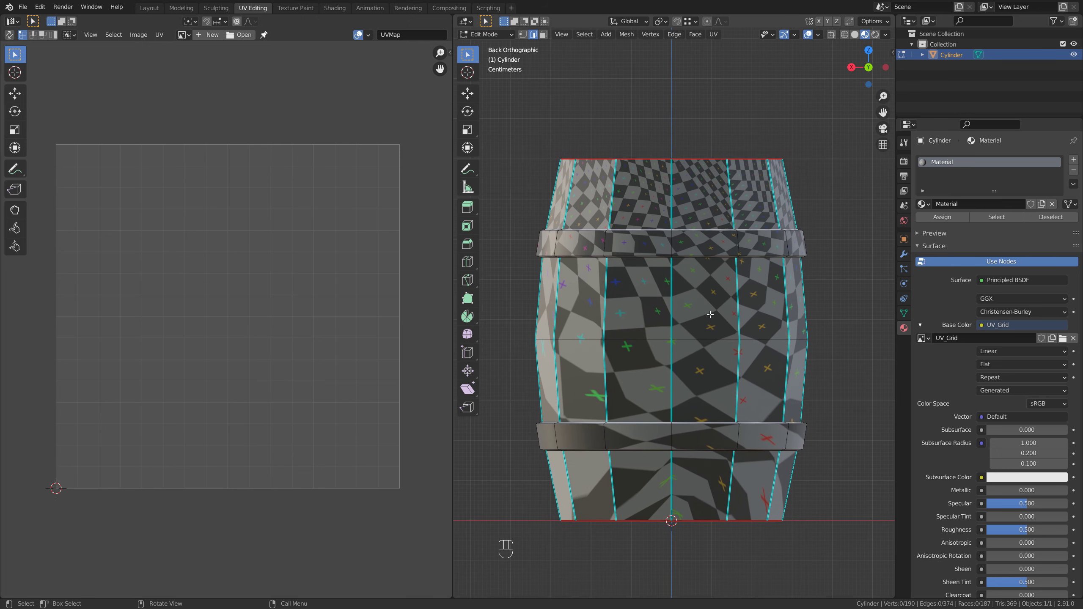
pyautogui.click(673, 203)
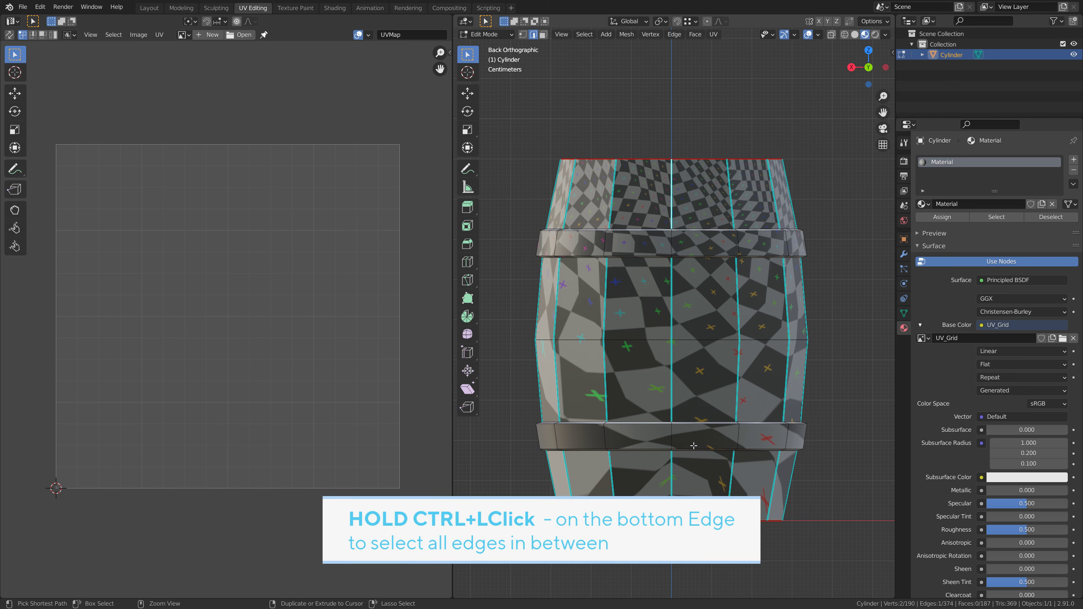
pyautogui.keyDown('ctrl'); pyautogui.click(676, 484); pyautogui.keyUp('ctrl')
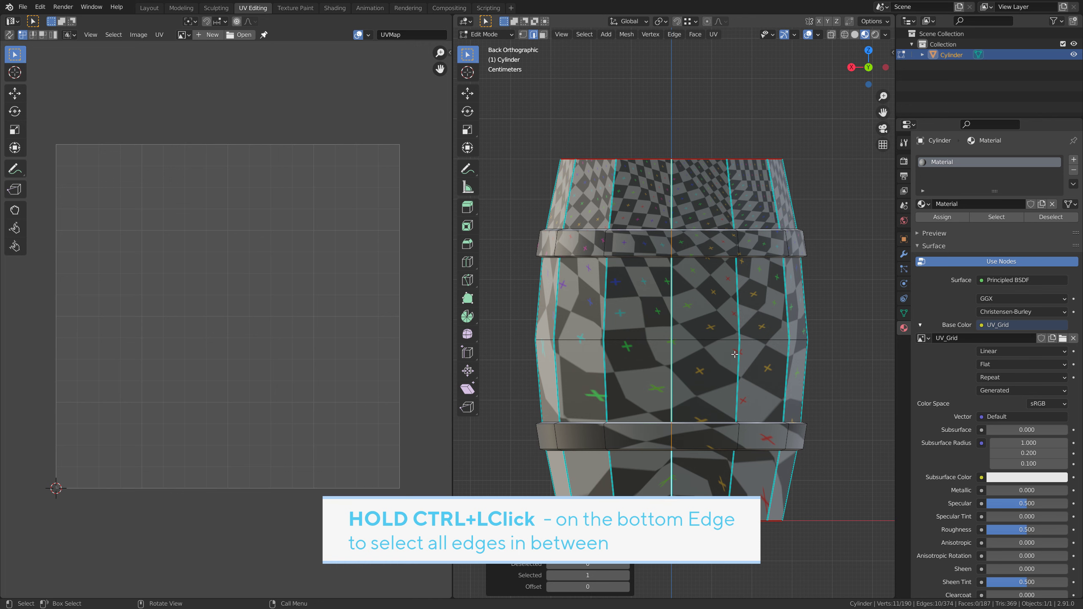
pyautogui.moveTo(735, 346); pyautogui.dragTo(682, 325, button='middle')
pyautogui.press('g')
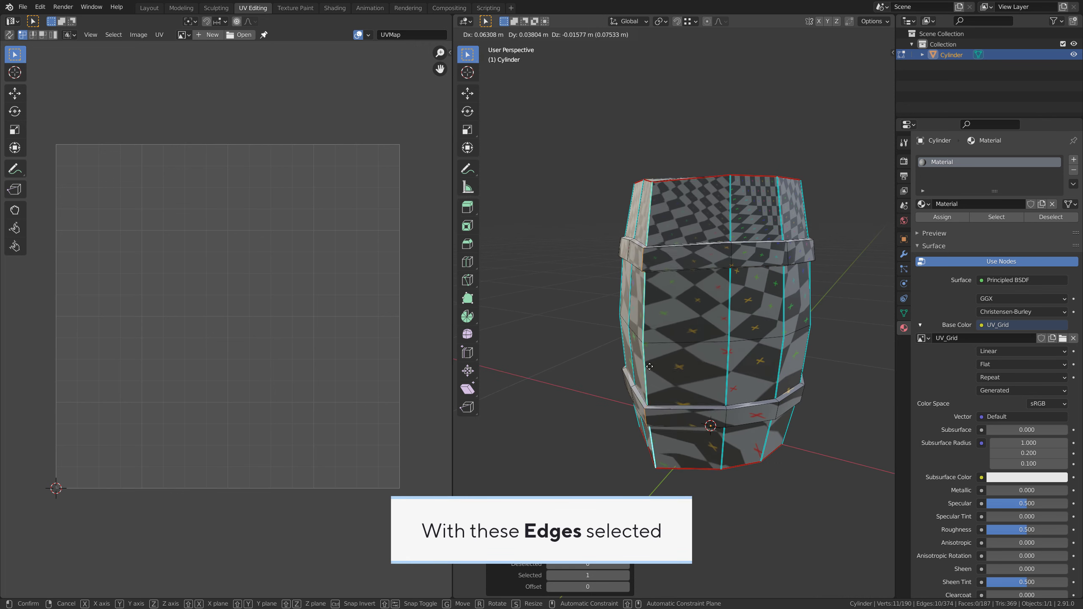
pyautogui.rightClick(669, 348)
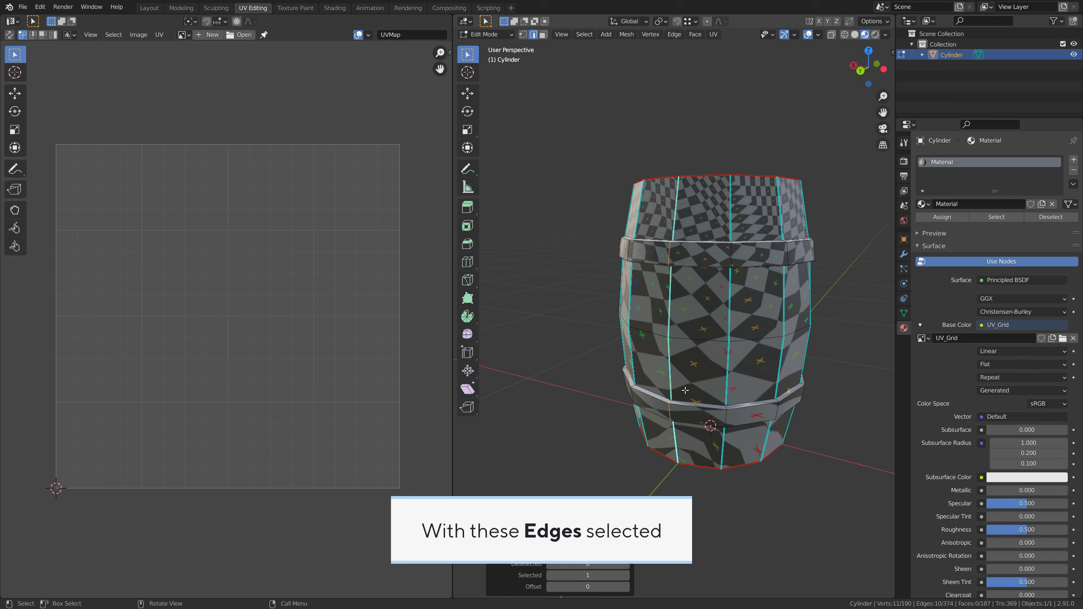
pyautogui.rightClick(681, 315)
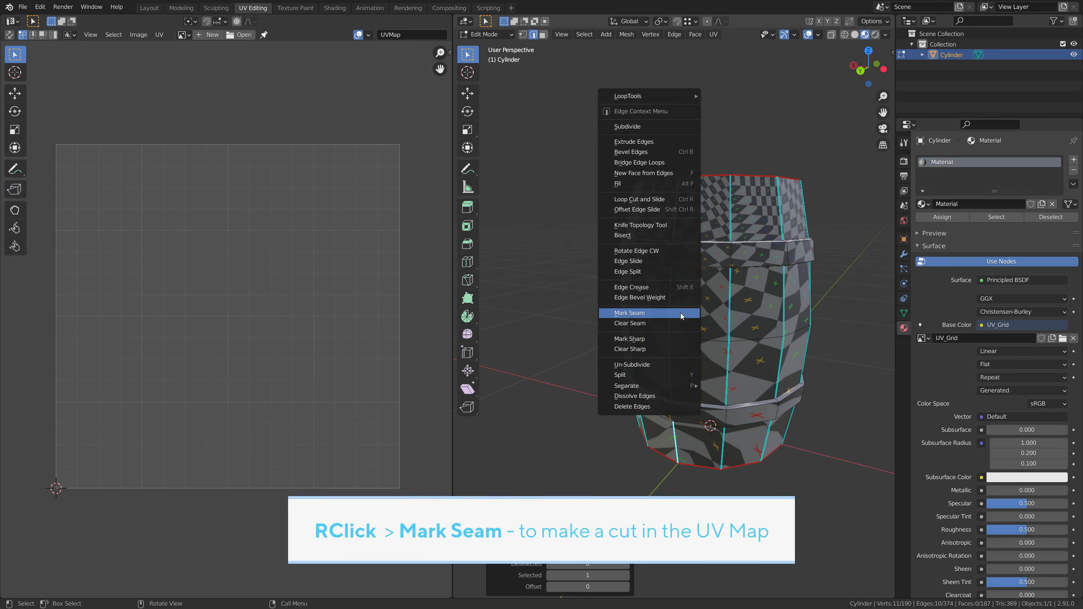
pyautogui.click(644, 313)
# Clear the mesh selection and inspect the seams dividing the barrel into top, bottom and wall.
pyautogui.moveTo(705, 313); pyautogui.dragTo(769, 219, button='middle')
pyautogui.hotkey('alt', 'a')
pyautogui.moveTo(694, 424); pyautogui.dragTo(689, 469, button='middle')
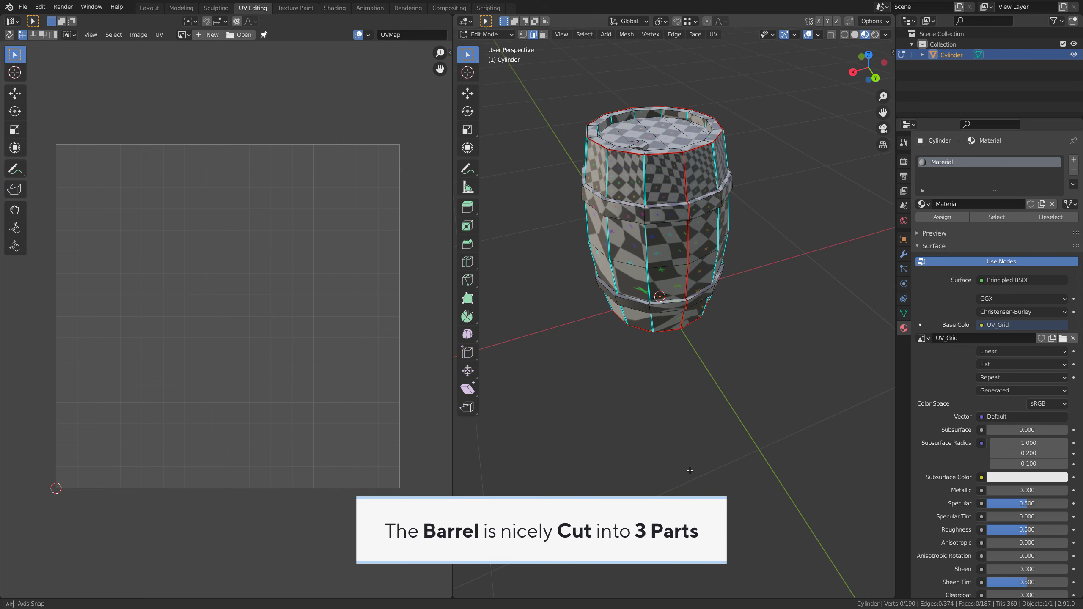
pyautogui.moveTo(706, 308)
pyautogui.keyDown('shift'); pyautogui.mouseDown(button='middle')
pyautogui.moveTo(712, 362)
pyautogui.moveTo(704, 317)
pyautogui.mouseUp(button='middle'); pyautogui.keyUp('shift')
pyautogui.scroll(-2, 711, 362)
pyautogui.keyDown('shift'); pyautogui.moveTo(704, 318); pyautogui.dragTo(702, 336, button='middle'); pyautogui.keyUp('shift')
pyautogui.scroll(2, 702, 335)
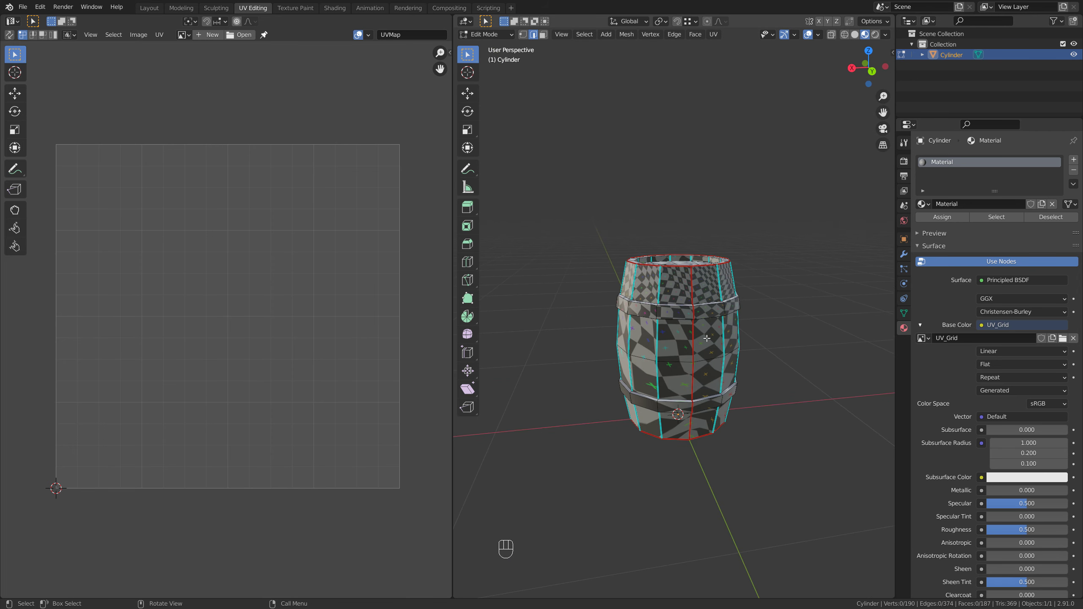
# Select the whole barrel mesh and unwrap it using the new vertical wall seam.
pyautogui.press('a')
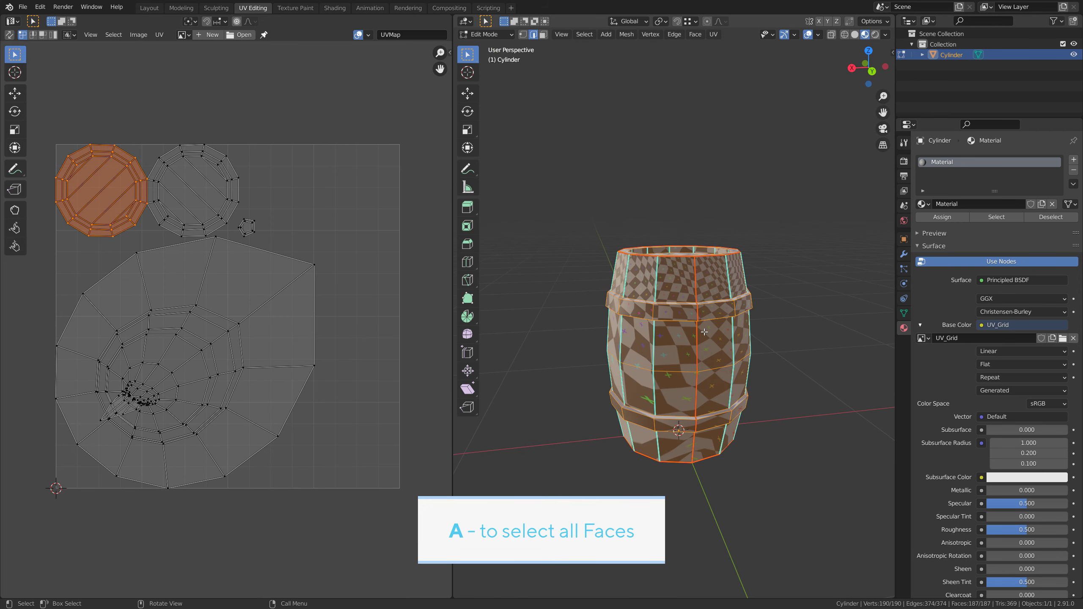
pyautogui.press('u')
pyautogui.click(674, 328)
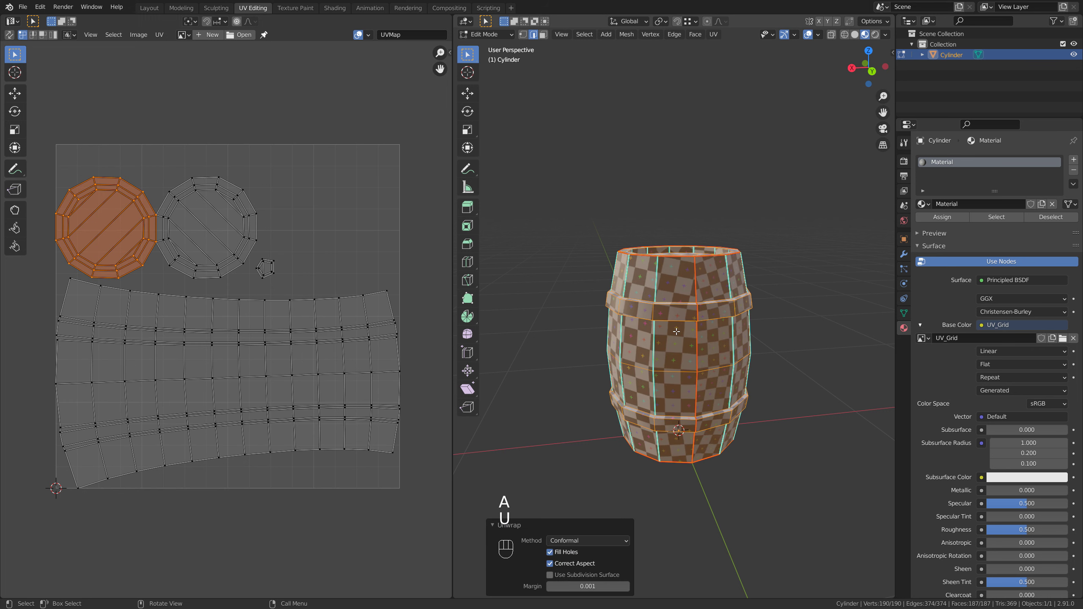
pyautogui.moveTo(669, 334); pyautogui.dragTo(694, 338, button='middle')
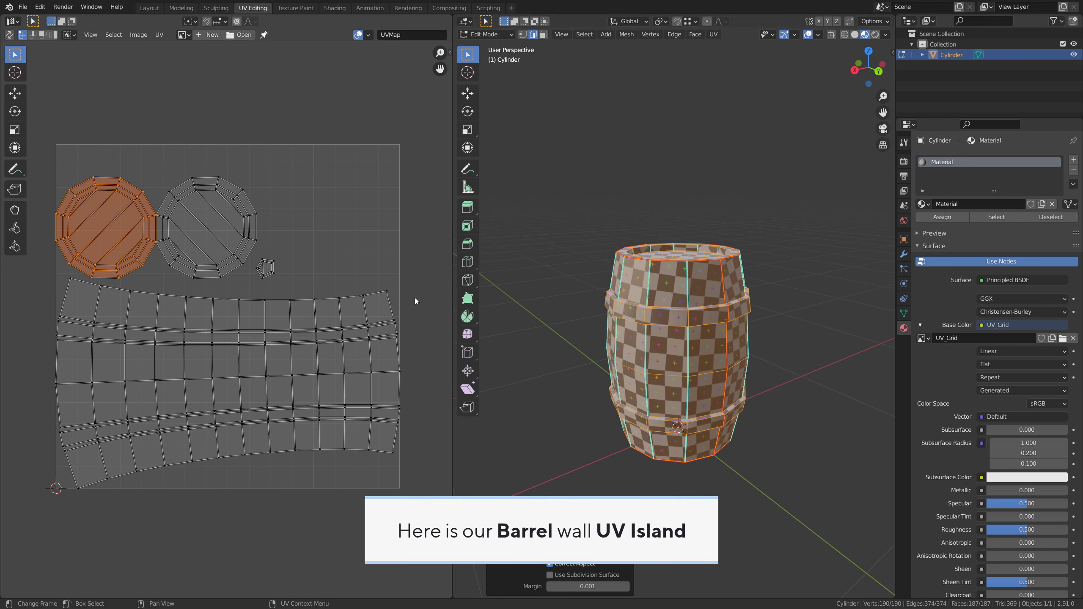
# Try moving and rotating the barrel wall's UV island.
pyautogui.click(343, 246)
pyautogui.press('l')
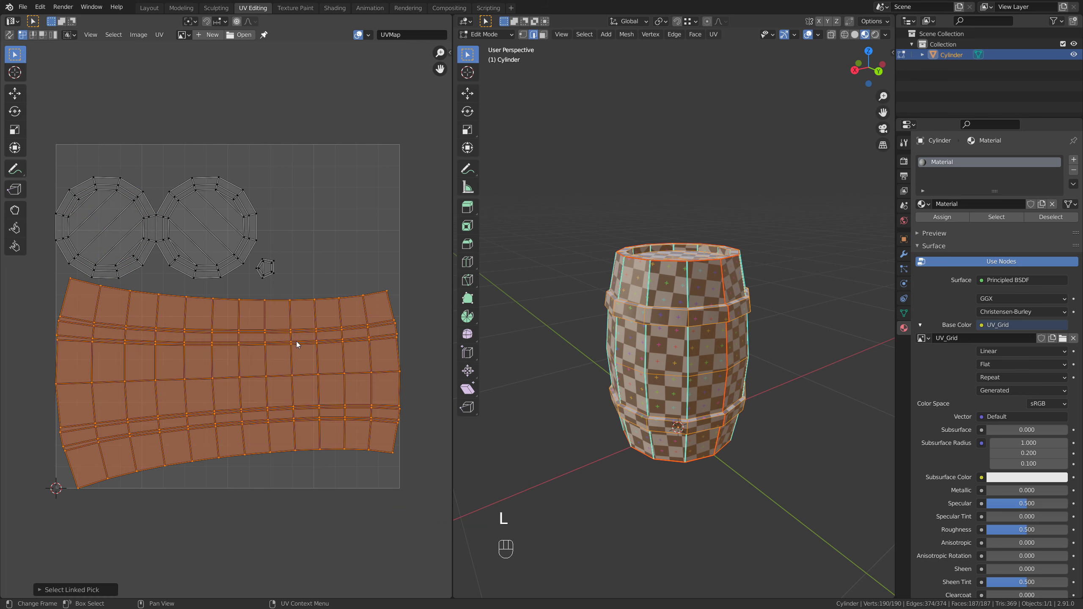
pyautogui.press('g')
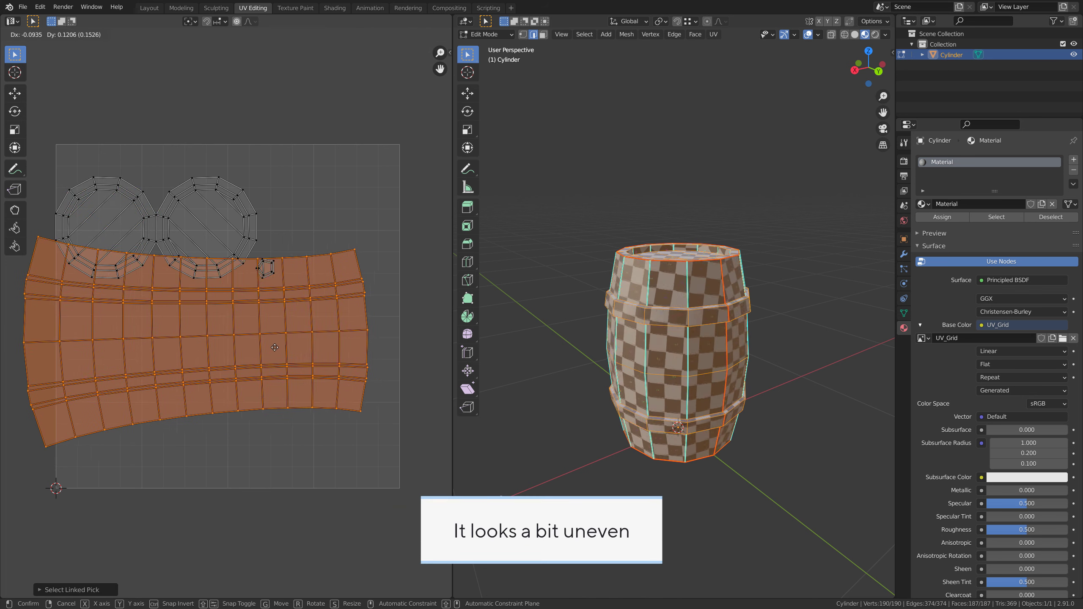
pyautogui.rightClick(379, 348)
pyautogui.press('r')
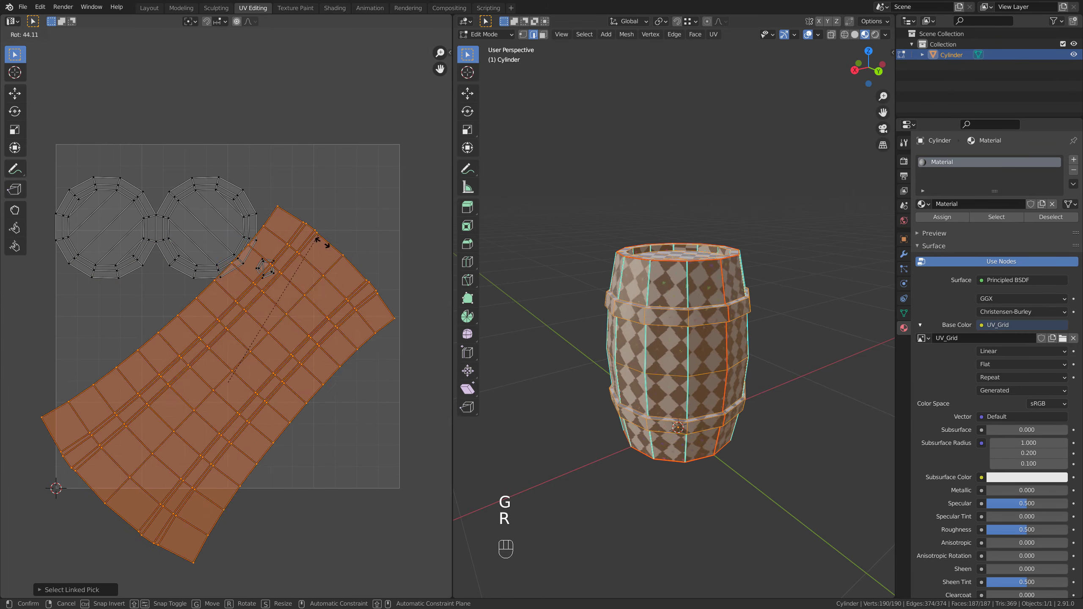
pyautogui.rightClick(294, 404)
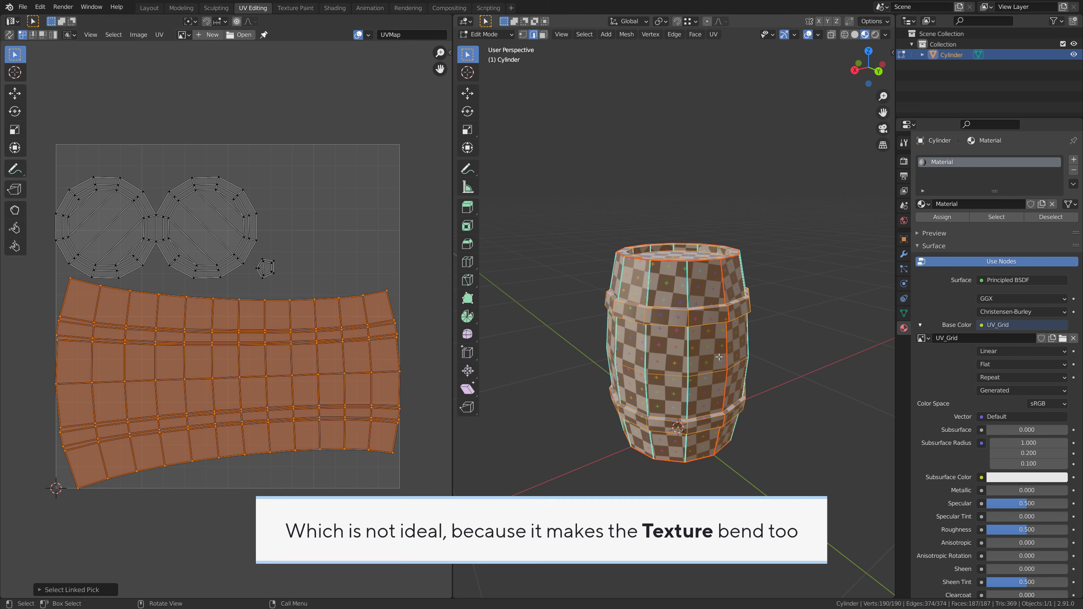
# Inspect the checker texture around the barrel wall in Object Mode for bending, and return to Edit Mode.
pyautogui.scroll(2, 720, 357)
pyautogui.moveTo(719, 357); pyautogui.dragTo(720, 351, button='middle')
pyautogui.press('Tab')
pyautogui.moveTo(631, 334); pyautogui.dragTo(721, 324, button='middle')
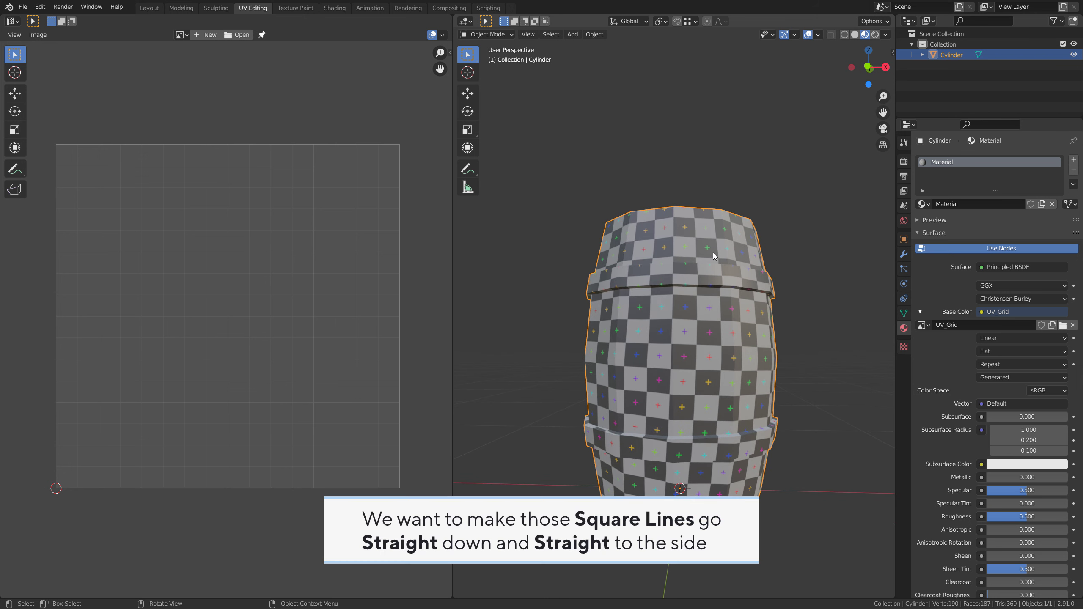
pyautogui.moveTo(773, 237); pyautogui.dragTo(657, 243, button='middle')
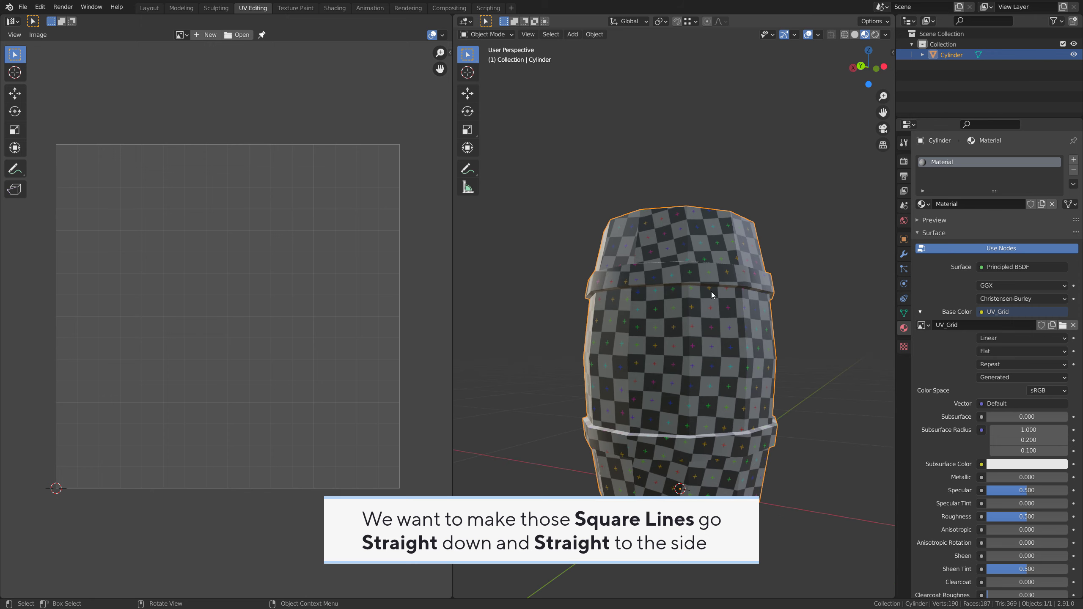
pyautogui.moveTo(732, 346); pyautogui.dragTo(631, 360, button='middle')
pyautogui.scroll(-2, 631, 360)
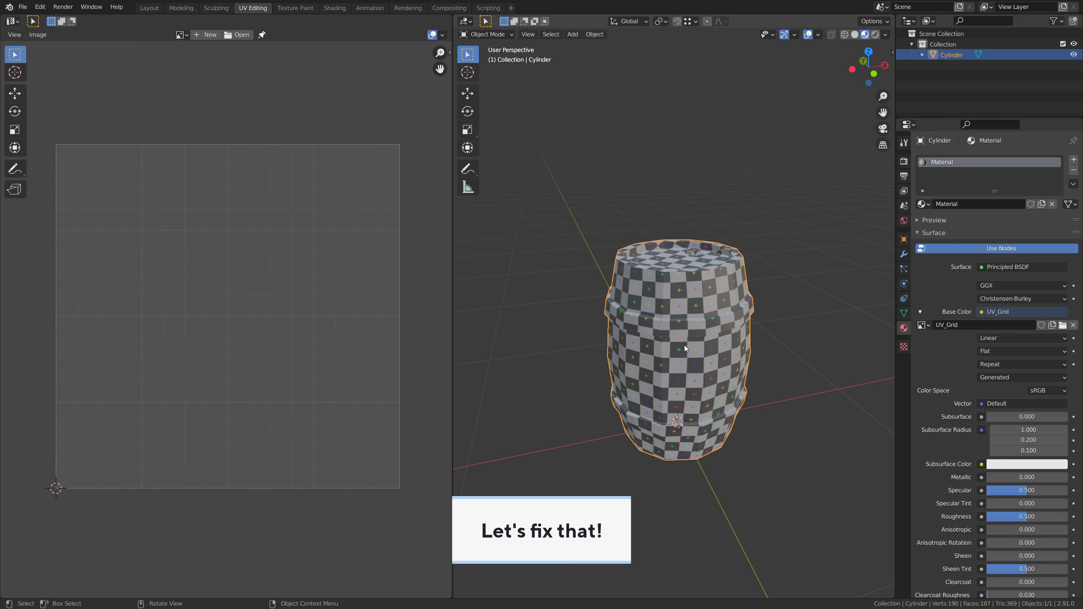
pyautogui.press('Tab')
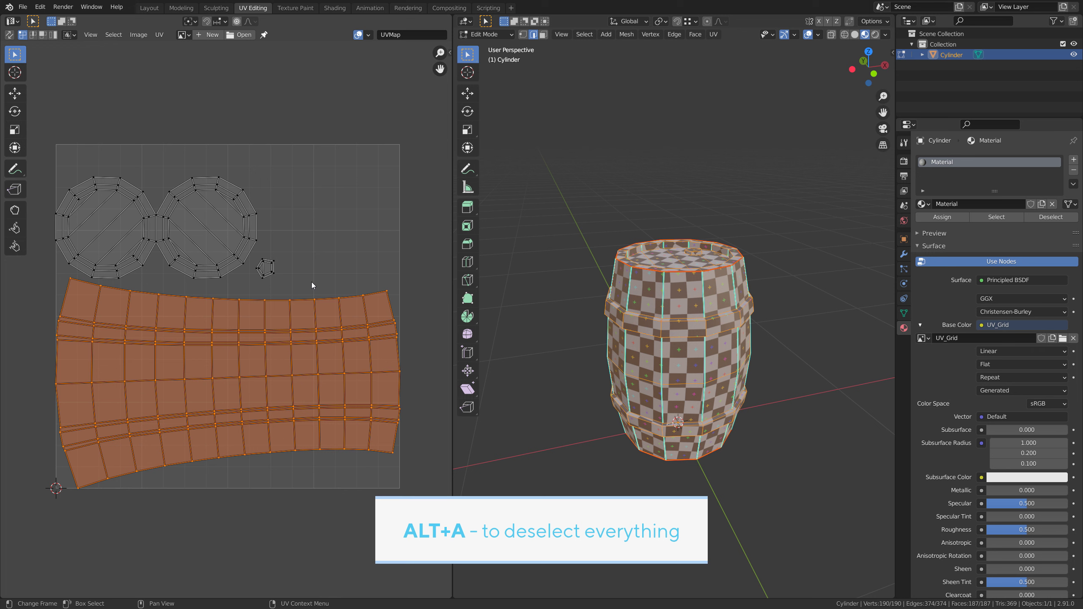
# Clear the UV selection and flatten the top edge loop of the wall island with Align Y.
pyautogui.hotkey('alt', 'a')
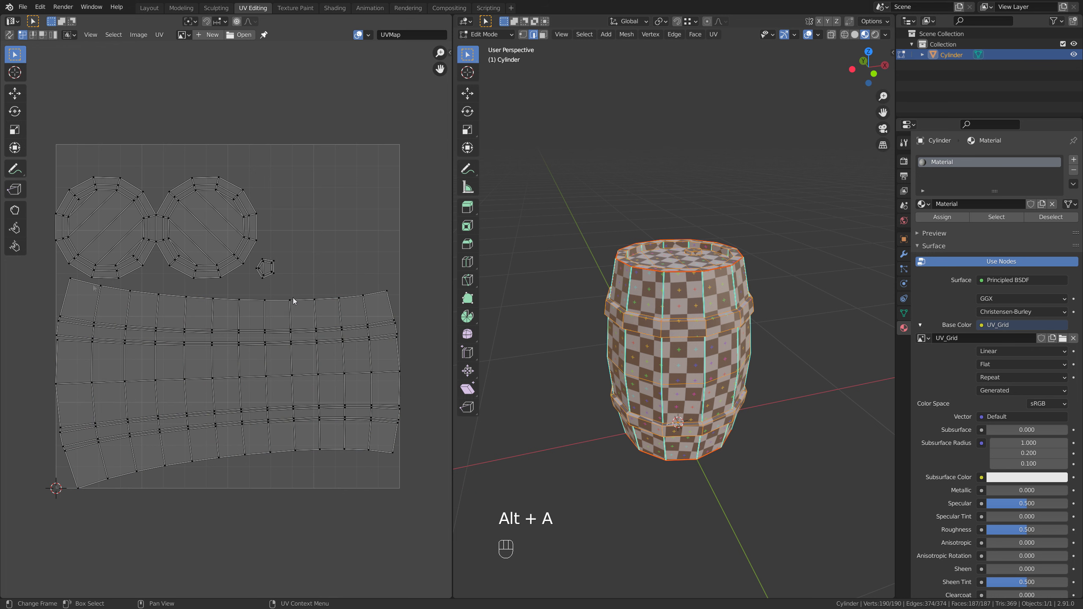
pyautogui.keyDown('alt'); pyautogui.click(119, 288); pyautogui.keyUp('alt')
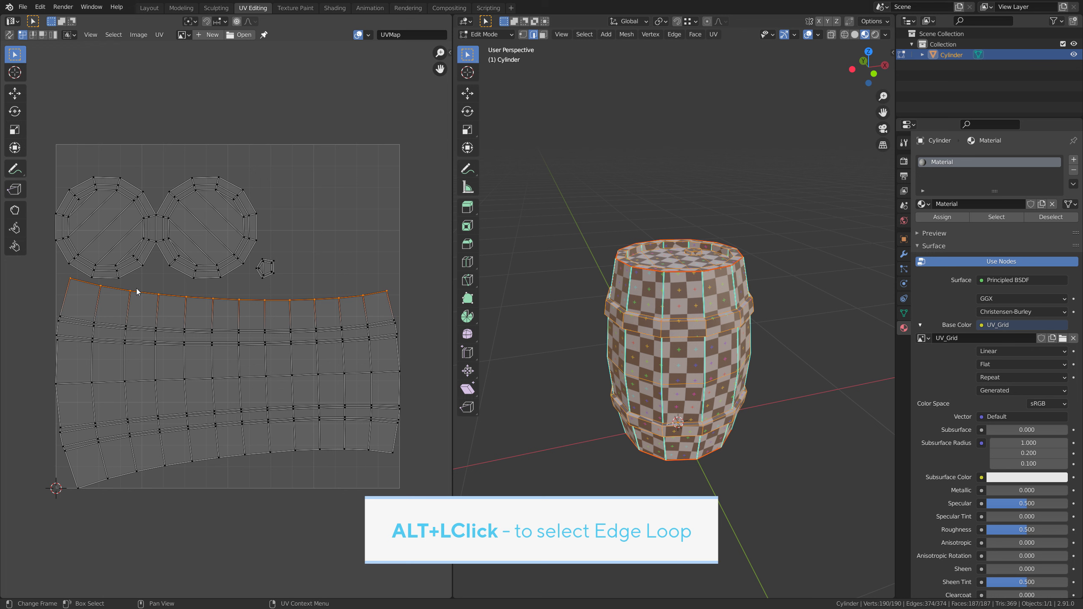
pyautogui.rightClick(150, 288)
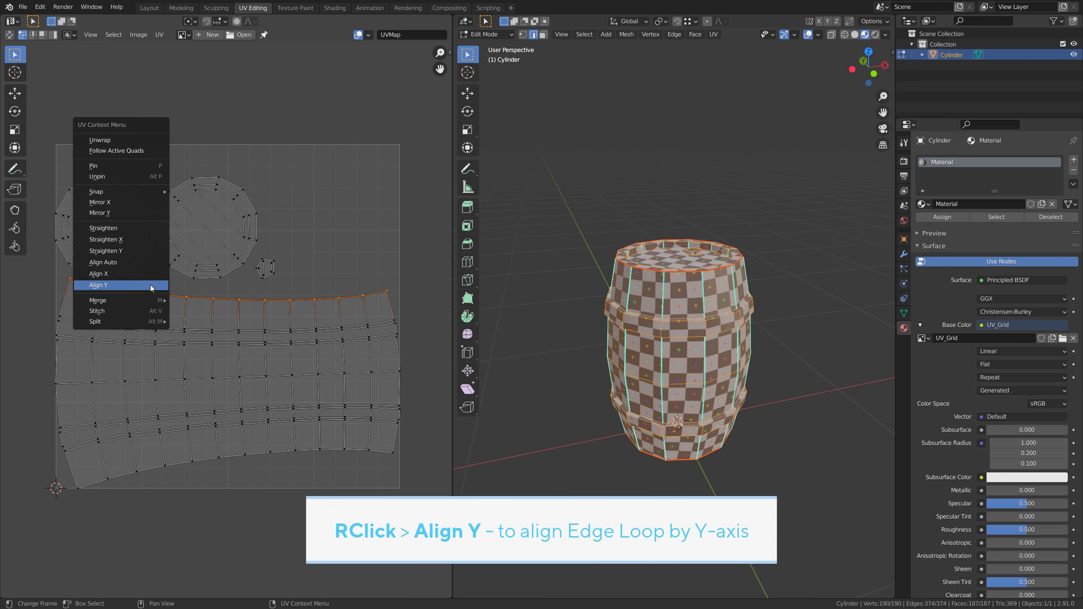
pyautogui.click(117, 286)
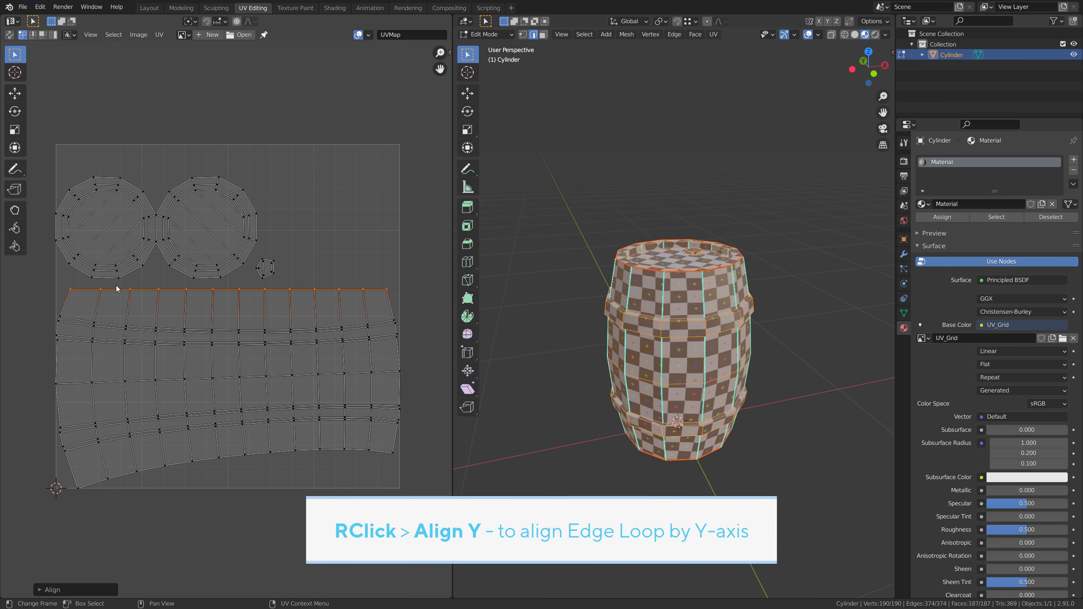
# Align each horizontal edge loop of the upper hoop in the wall's UV island with Align Y.
pyautogui.keyDown('alt'); pyautogui.click(141, 327); pyautogui.keyUp('alt')
pyautogui.rightClick(142, 329)
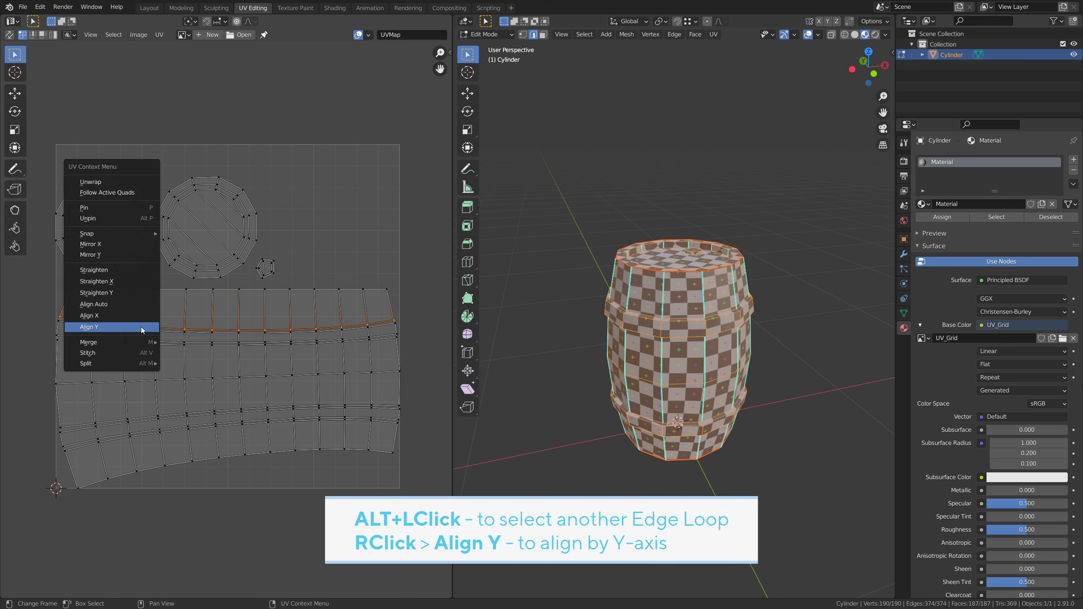
pyautogui.click(106, 326)
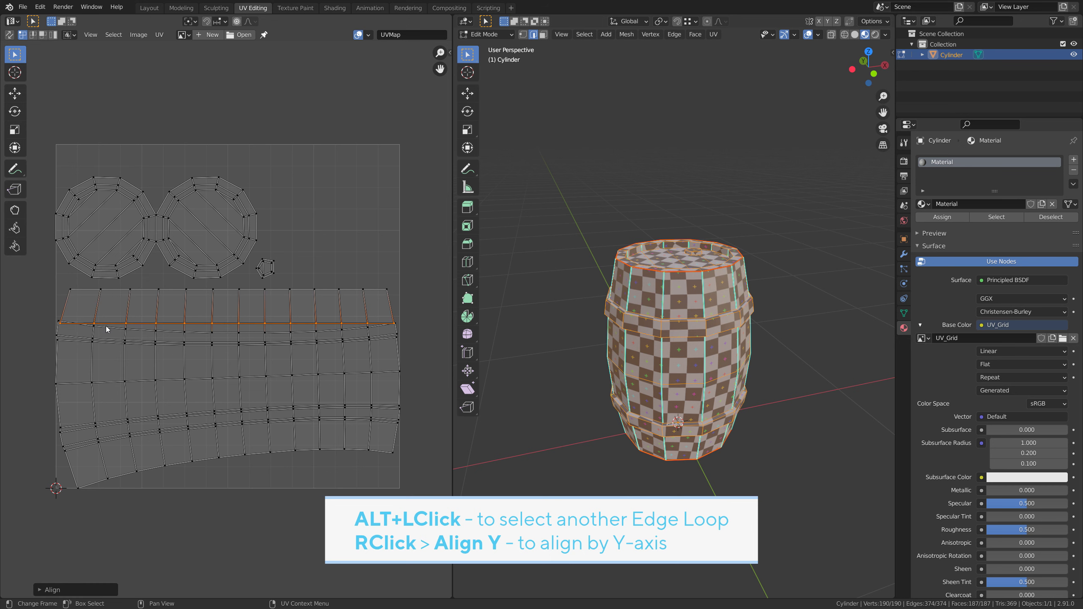
pyautogui.keyDown('alt'); pyautogui.click(168, 332); pyautogui.keyUp('alt')
pyautogui.rightClick(166, 332)
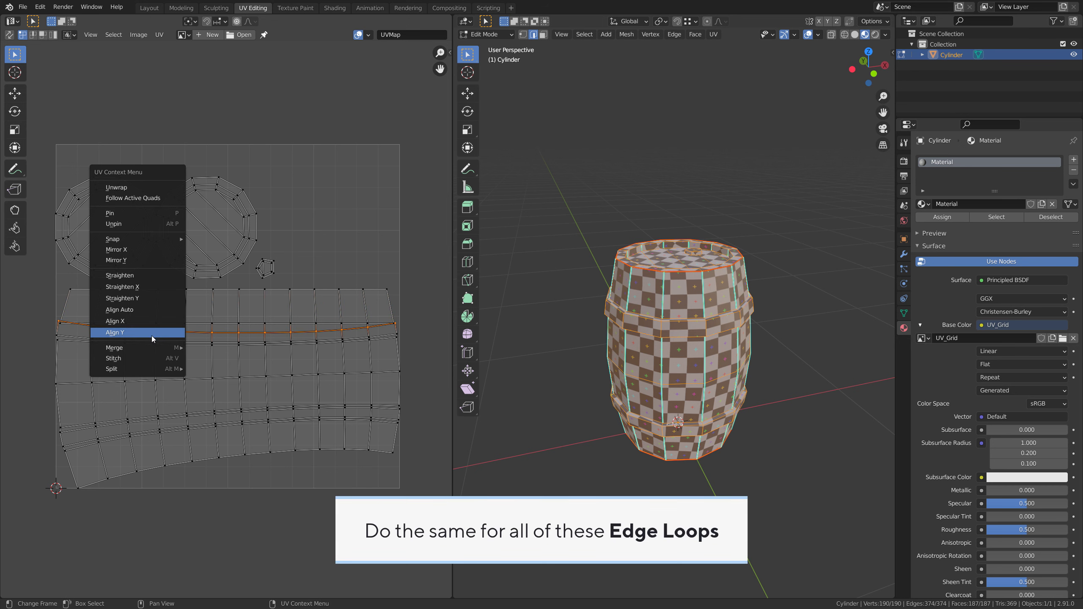
pyautogui.click(153, 333)
pyautogui.keyDown('alt'); pyautogui.click(174, 340); pyautogui.keyUp('alt')
pyautogui.rightClick(174, 342)
pyautogui.click(174, 342)
pyautogui.keyDown('alt'); pyautogui.click(174, 344); pyautogui.keyUp('alt')
pyautogui.rightClick(174, 344)
pyautogui.click(174, 344)
# Align the wall island's middle, lower-hoop and bottom horizontal edge loops with Align Y.
pyautogui.keyDown('alt'); pyautogui.click(171, 380); pyautogui.keyUp('alt')
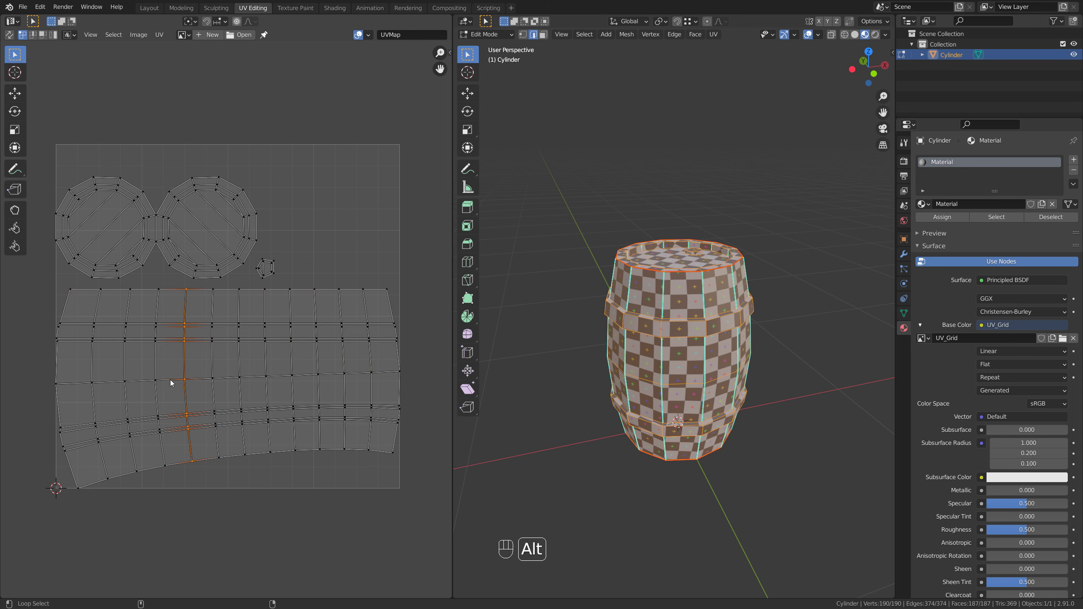
pyautogui.keyDown('alt'); pyautogui.click(172, 378); pyautogui.keyUp('alt')
pyautogui.rightClick(173, 378)
pyautogui.click(174, 378)
pyautogui.keyDown('alt'); pyautogui.click(172, 413); pyautogui.keyUp('alt')
pyautogui.rightClick(137, 434)
pyautogui.click(137, 434)
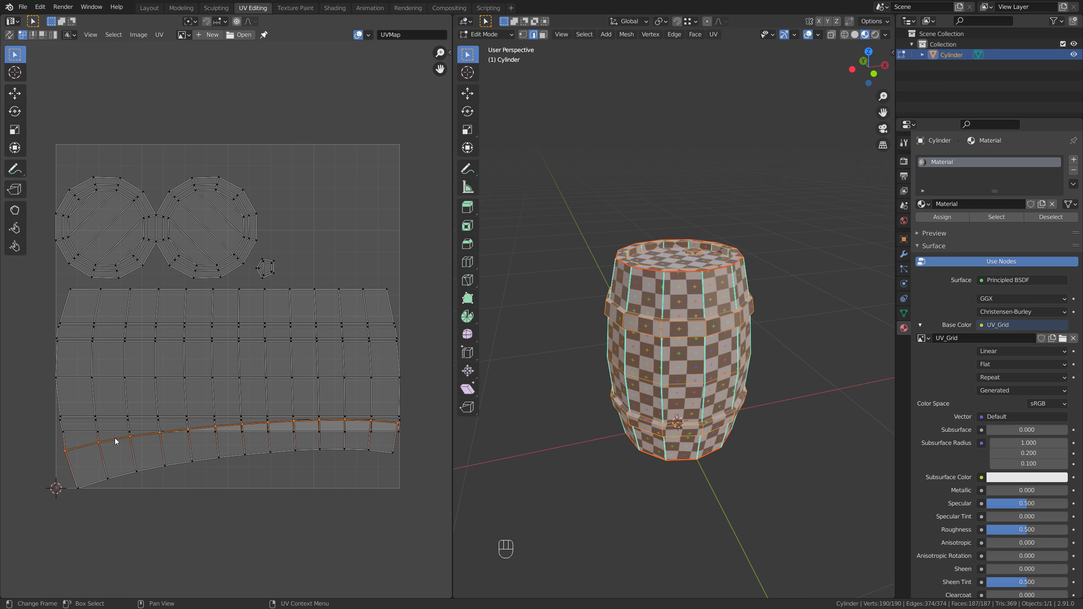
pyautogui.keyDown('alt'); pyautogui.click(139, 469); pyautogui.keyUp('alt')
pyautogui.rightClick(134, 461)
pyautogui.click(134, 461)
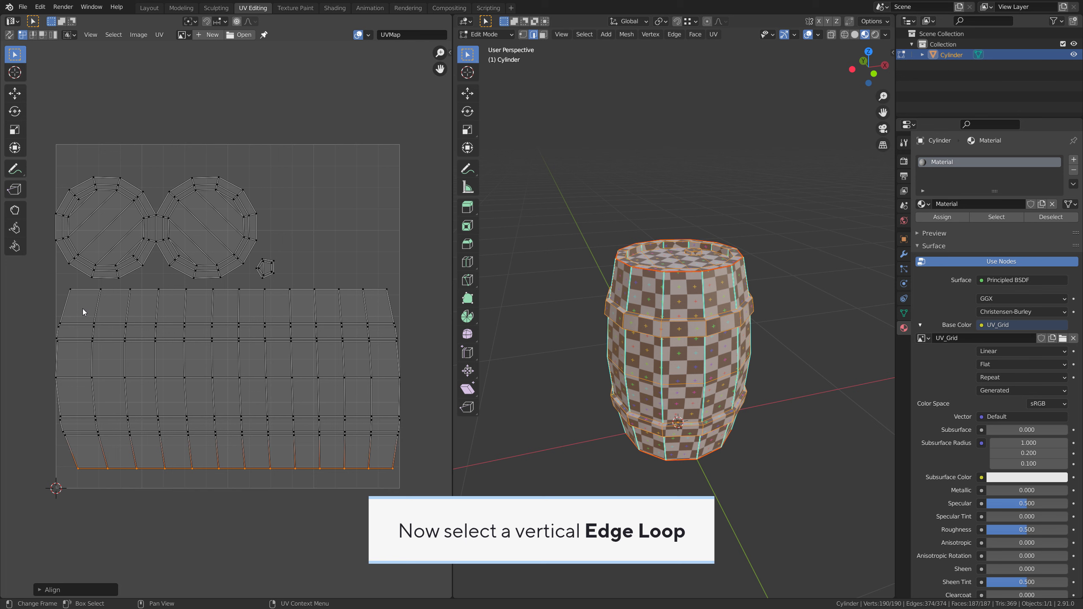
# Straighten the first three vertical edge loops at the left side of the wall's UV island with Align X.
pyautogui.keyDown('alt'); pyautogui.click(55, 391); pyautogui.keyUp('alt')
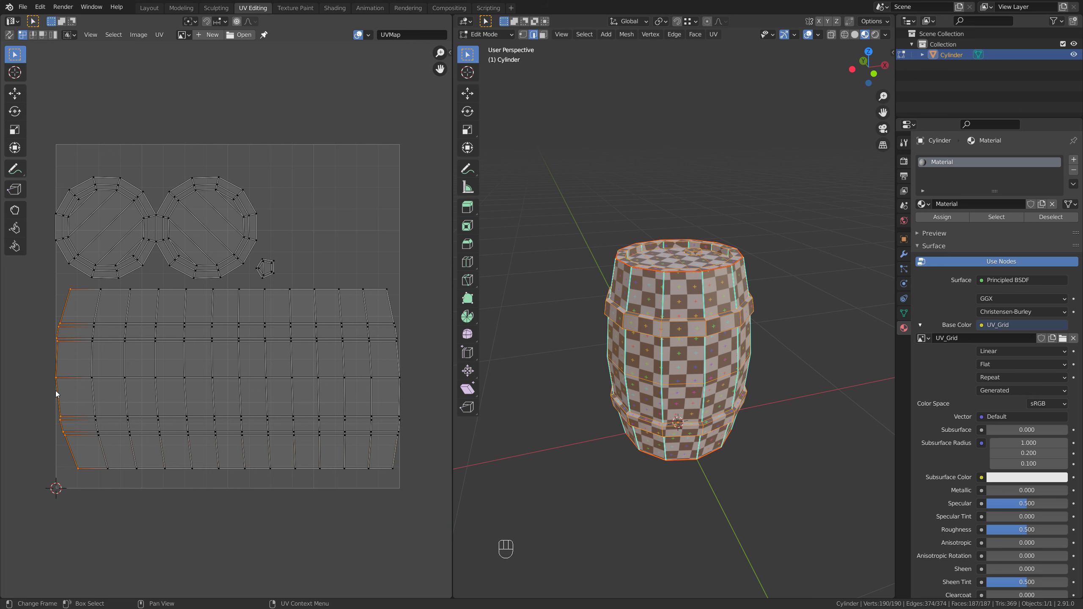
pyautogui.rightClick(66, 394)
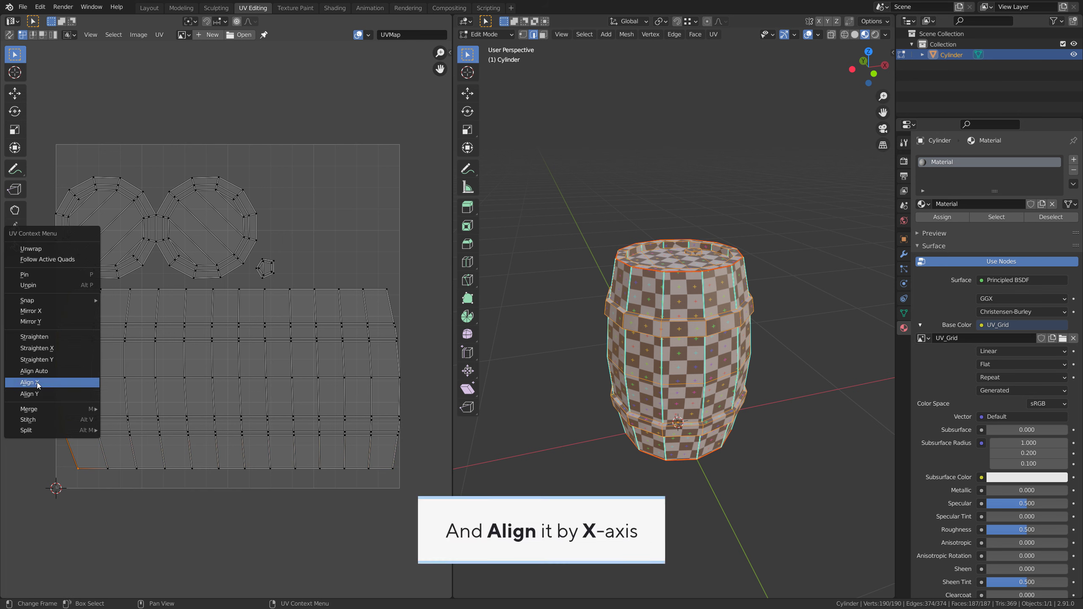
pyautogui.click(49, 382)
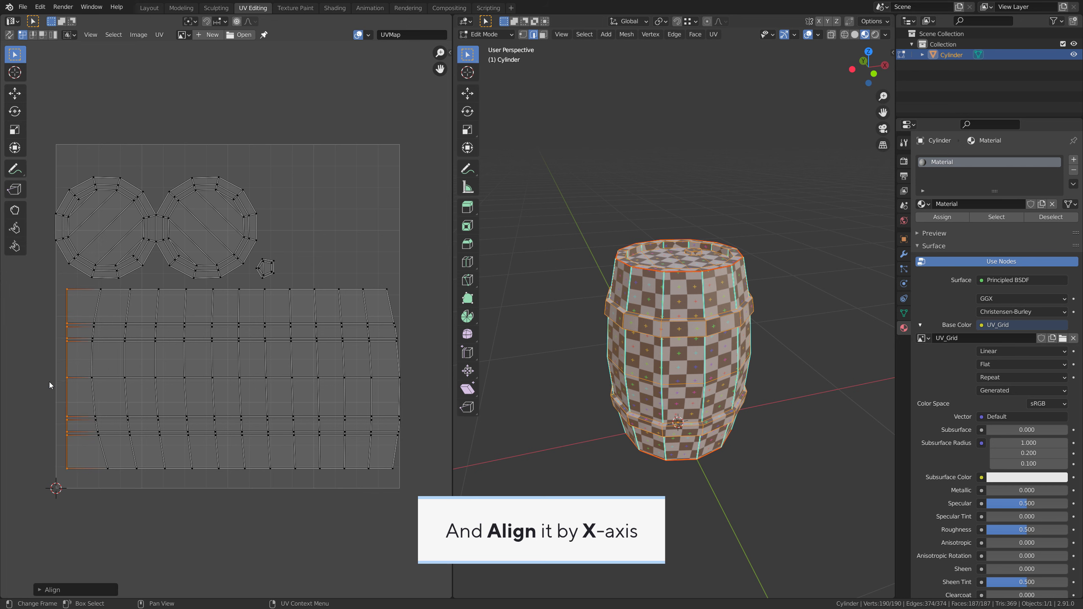
pyautogui.keyDown('alt'); pyautogui.click(94, 391); pyautogui.keyUp('alt')
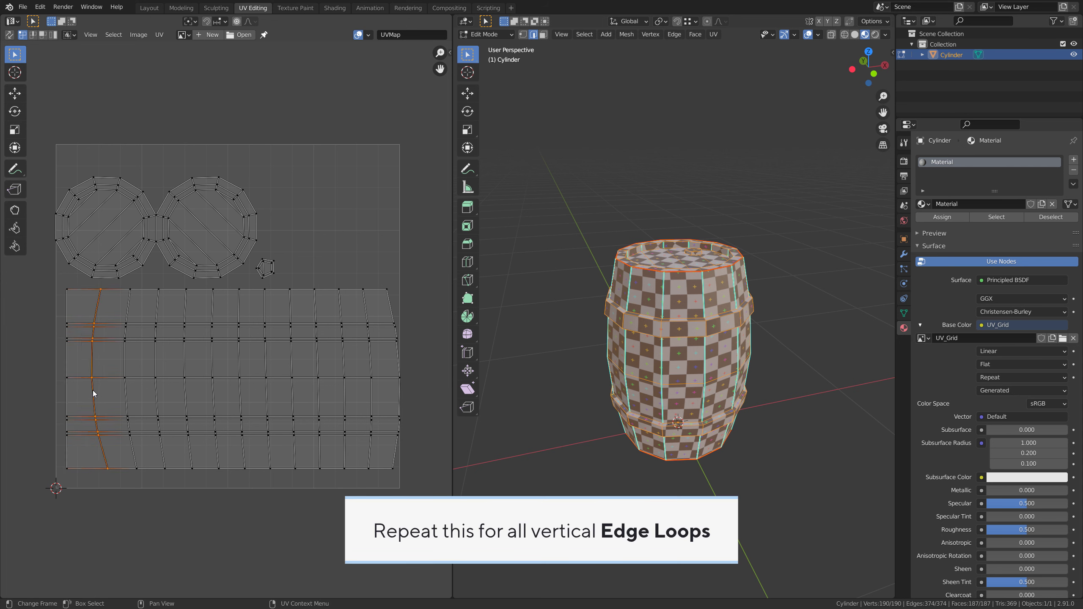
pyautogui.rightClick(93, 390)
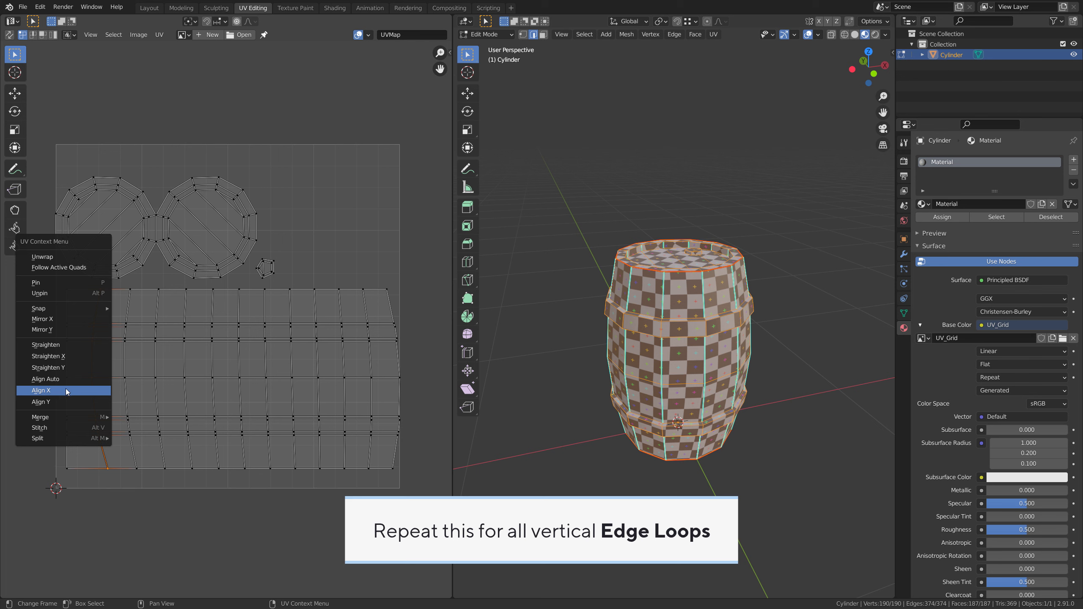
pyautogui.click(66, 389)
pyautogui.keyDown('alt'); pyautogui.click(126, 388); pyautogui.keyUp('alt')
pyautogui.rightClick(126, 388)
pyautogui.click(97, 386)
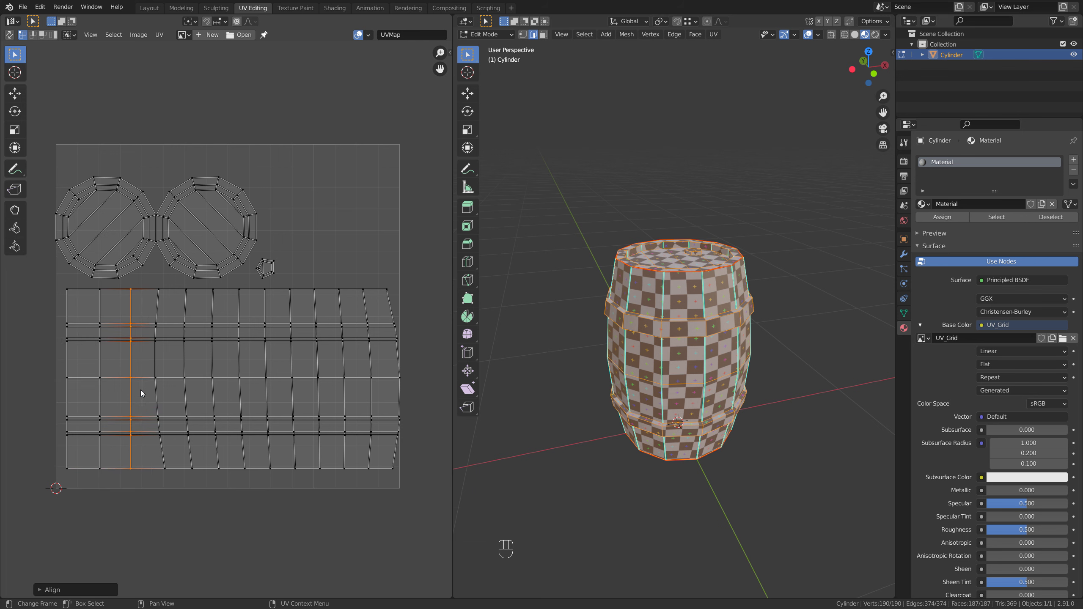
# Align each remaining vertical edge loop of the wall's UV island with Align X and clear the UV selection.
pyautogui.keyDown('alt'); pyautogui.click(180, 395); pyautogui.keyUp('alt')
pyautogui.keyDown('alt'); pyautogui.click(239, 399); pyautogui.keyUp('alt')
pyautogui.rightClick(239, 399)
pyautogui.click(238, 399)
pyautogui.keyDown('alt'); pyautogui.click(268, 400); pyautogui.keyUp('alt')
pyautogui.rightClick(269, 400)
pyautogui.click(269, 400)
pyautogui.keyDown('alt'); pyautogui.click(294, 400); pyautogui.keyUp('alt')
pyautogui.rightClick(296, 401)
pyautogui.click(296, 401)
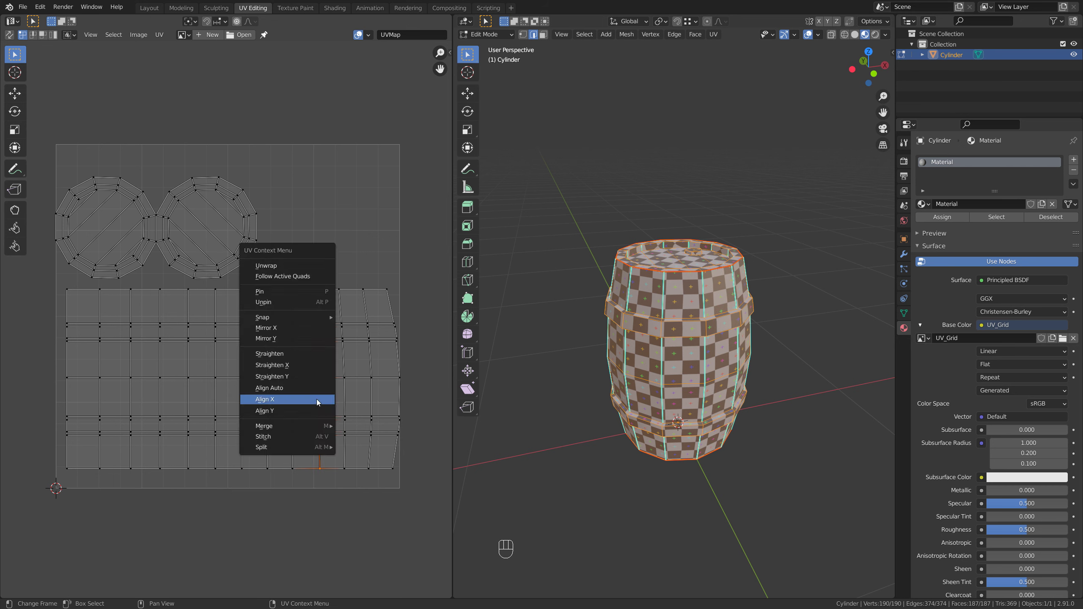
pyautogui.hotkey('alt', 'a')
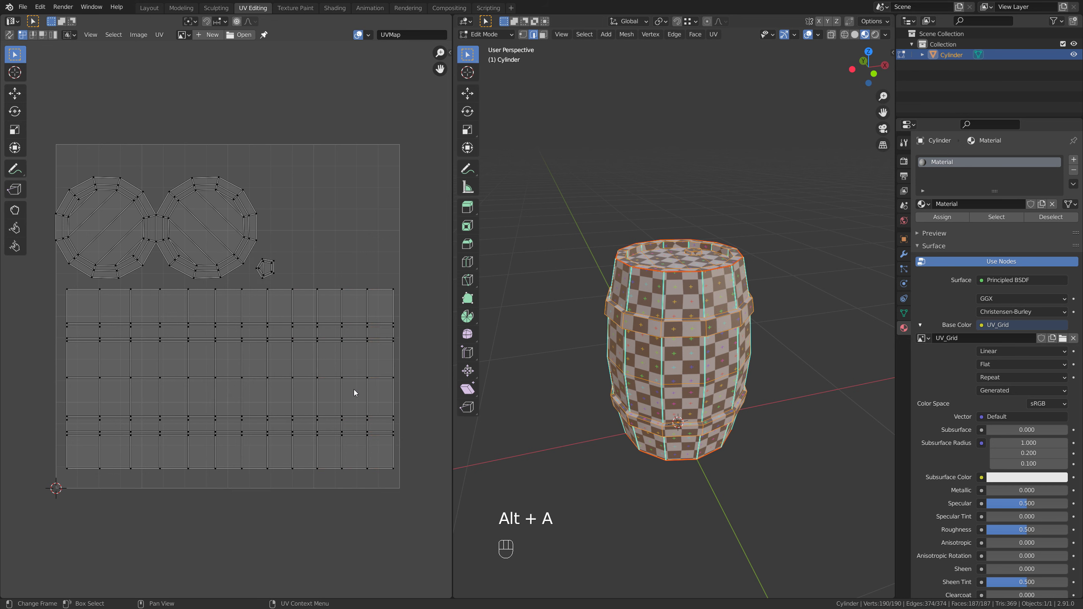
# Inspect the checker texture on the barrel wall and the small lid on top in Object Mode.
pyautogui.press('Tab')
pyautogui.moveTo(627, 358); pyautogui.dragTo(874, 302, button='middle')
pyautogui.moveTo(635, 319); pyautogui.dragTo(793, 360, button='middle')
pyautogui.moveTo(705, 366); pyautogui.dragTo(591, 360, button='middle')
pyautogui.scroll(4, 591, 360)
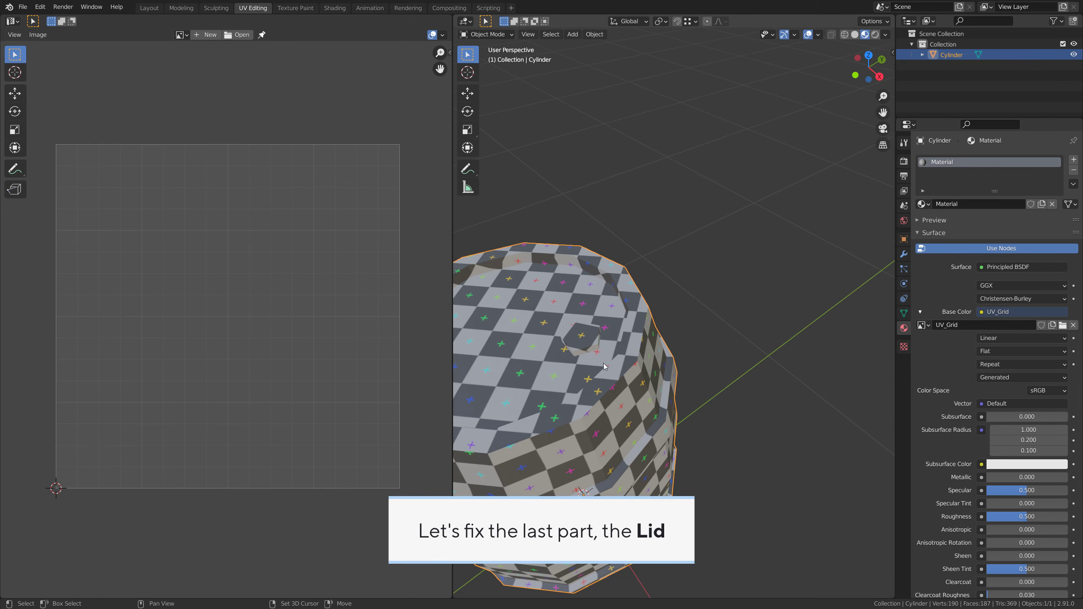
pyautogui.moveTo(653, 376); pyautogui.dragTo(563, 348, button='middle')
# Return to Edit Mode, clear the selection and select the edge ring of short vertical edges around the small lid's sides.
pyautogui.press('Tab')
pyautogui.click(694, 347)
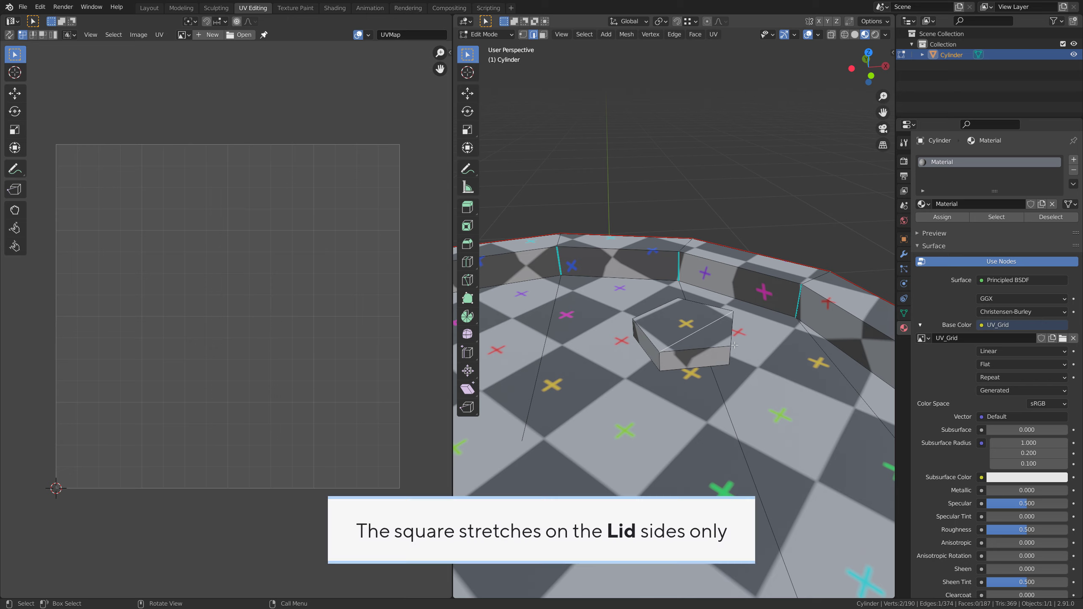
pyautogui.moveTo(699, 367); pyautogui.dragTo(633, 359, button='middle')
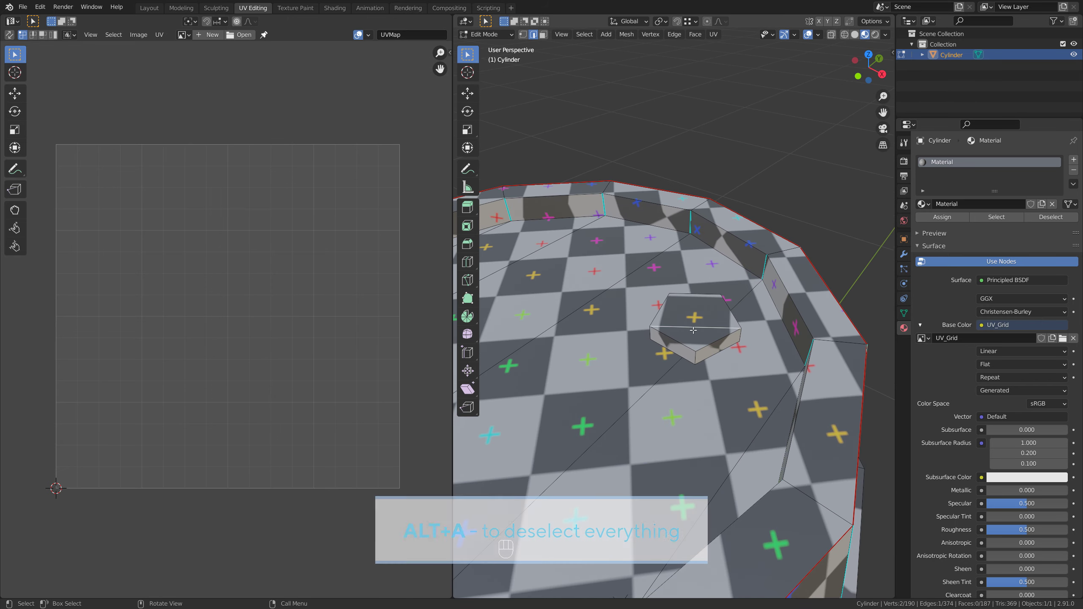
pyautogui.hotkey('alt', 'a')
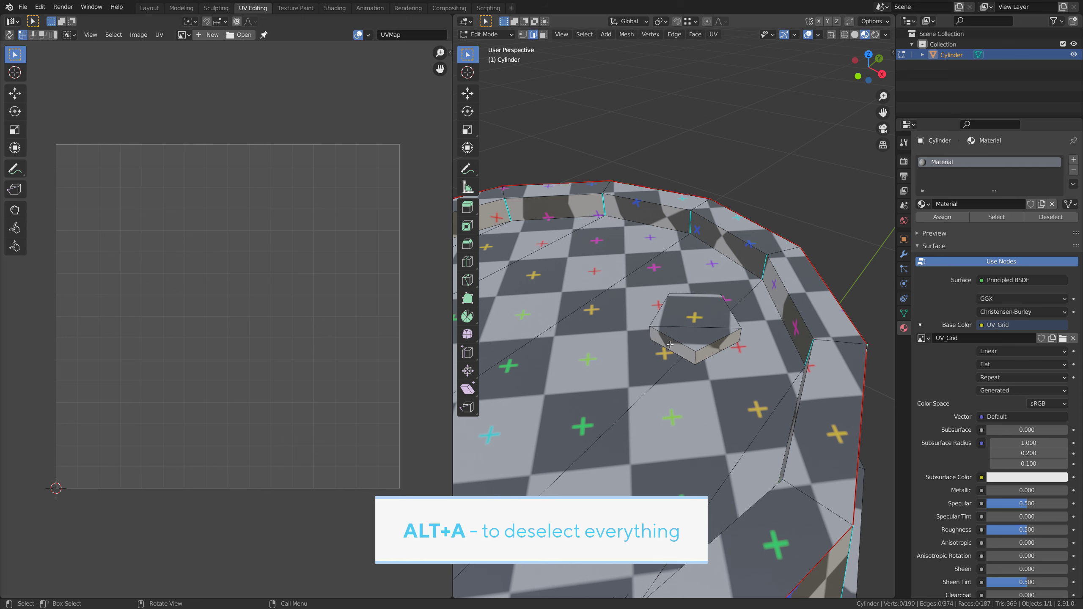
pyautogui.moveTo(670, 344); pyautogui.dragTo(716, 349, button='middle')
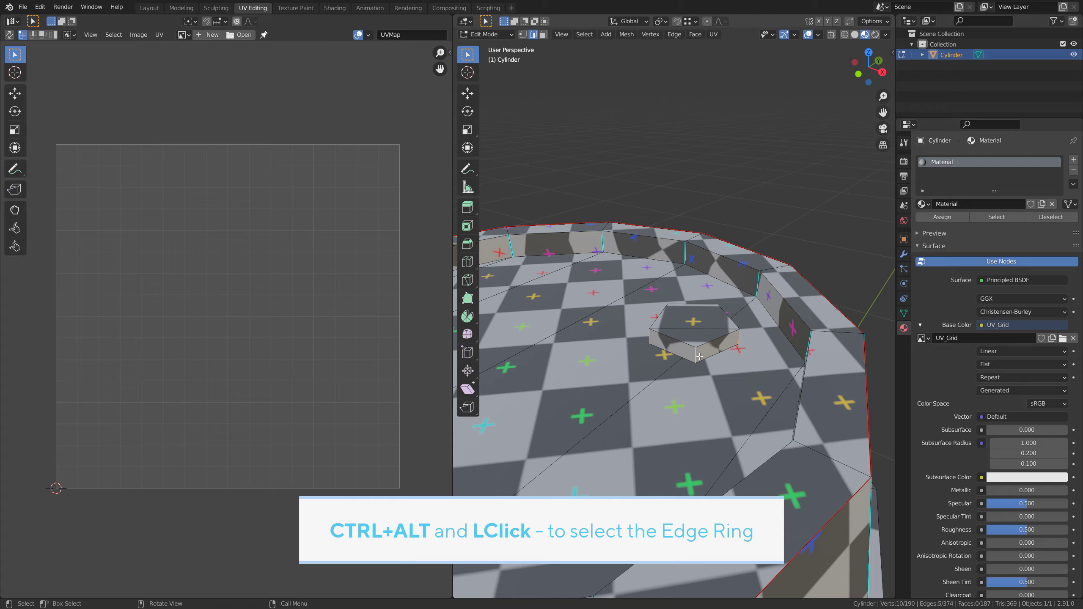
pyautogui.moveTo(690, 353)
pyautogui.mouseDown(button='middle')
pyautogui.moveTo(808, 340)
pyautogui.moveTo(665, 346)
pyautogui.moveTo(697, 346)
pyautogui.mouseUp(button='middle')
# Check the lid's selected edge ring in wireframe, switch to Solid shading, mark the ring as seams and deselect everything.
pyautogui.press('z')
pyautogui.click(759, 341)
pyautogui.press('z')
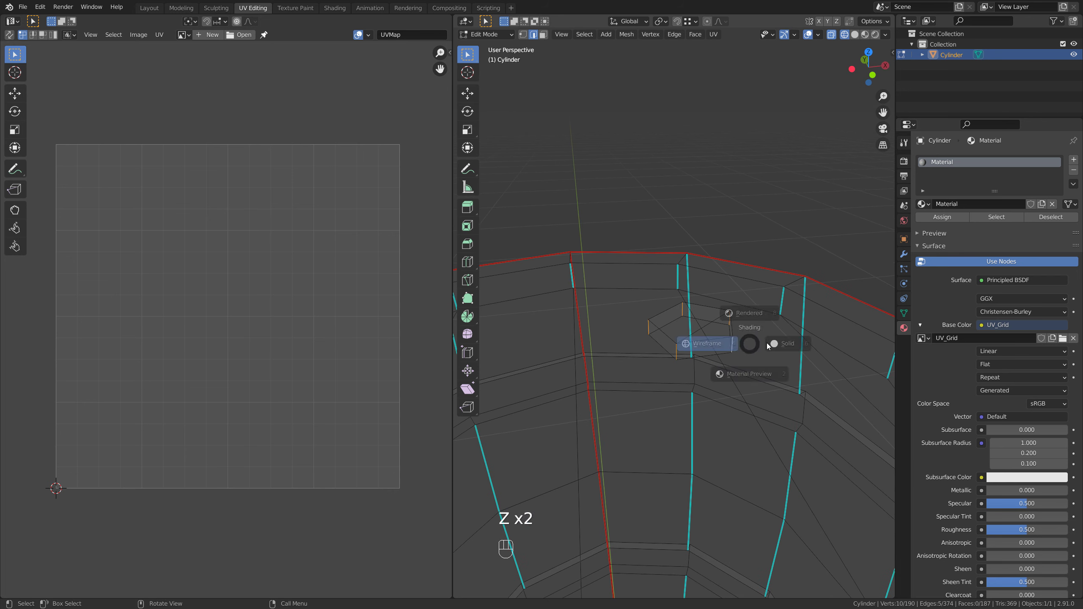
pyautogui.click(781, 342)
pyautogui.rightClick(728, 339)
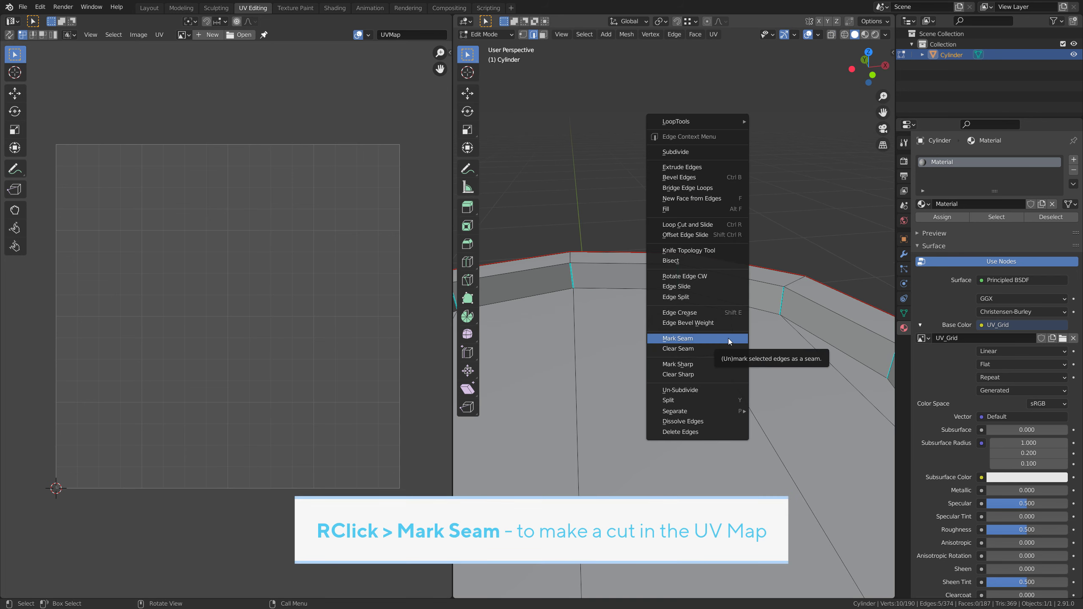
pyautogui.click(695, 338)
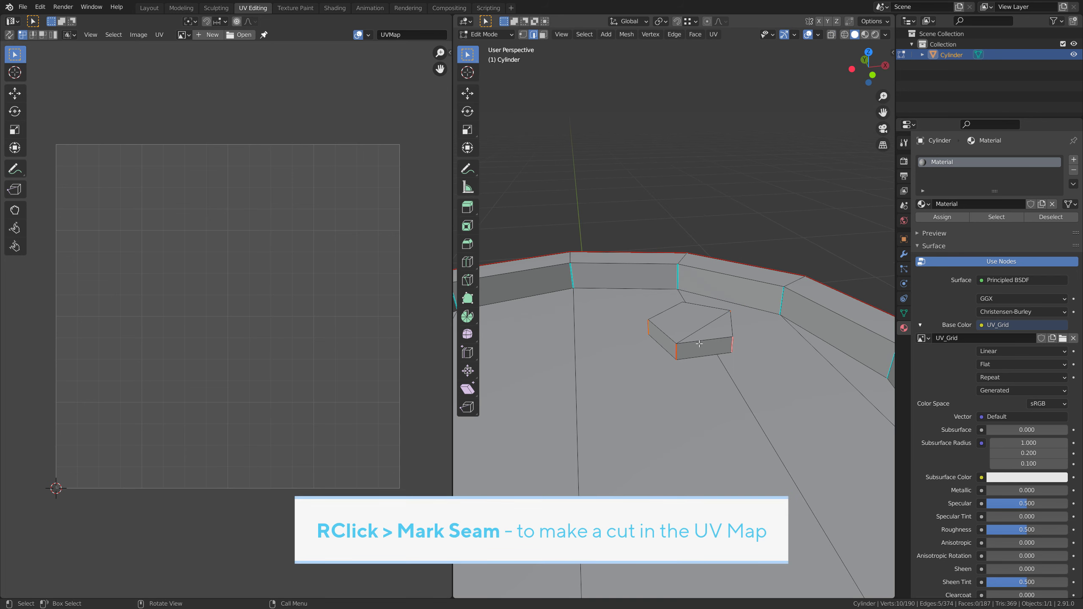
pyautogui.hotkey('alt', 'a')
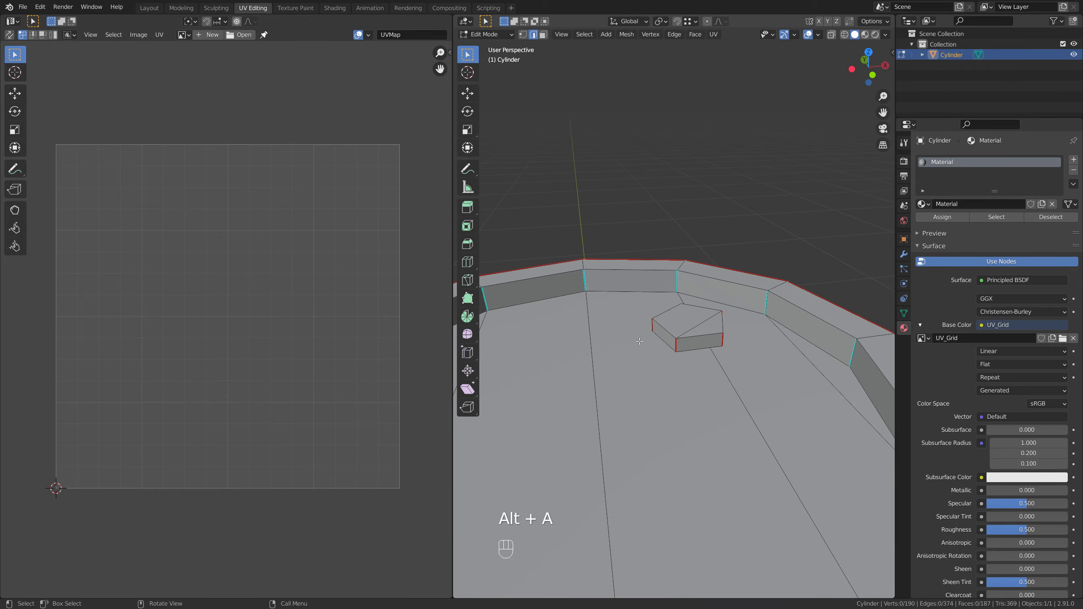
# Bring the whole barrel into view and display it in Material Preview shading.
pyautogui.moveTo(701, 347); pyautogui.dragTo(465, 324, button='middle')
pyautogui.scroll(-4, 705, 380)
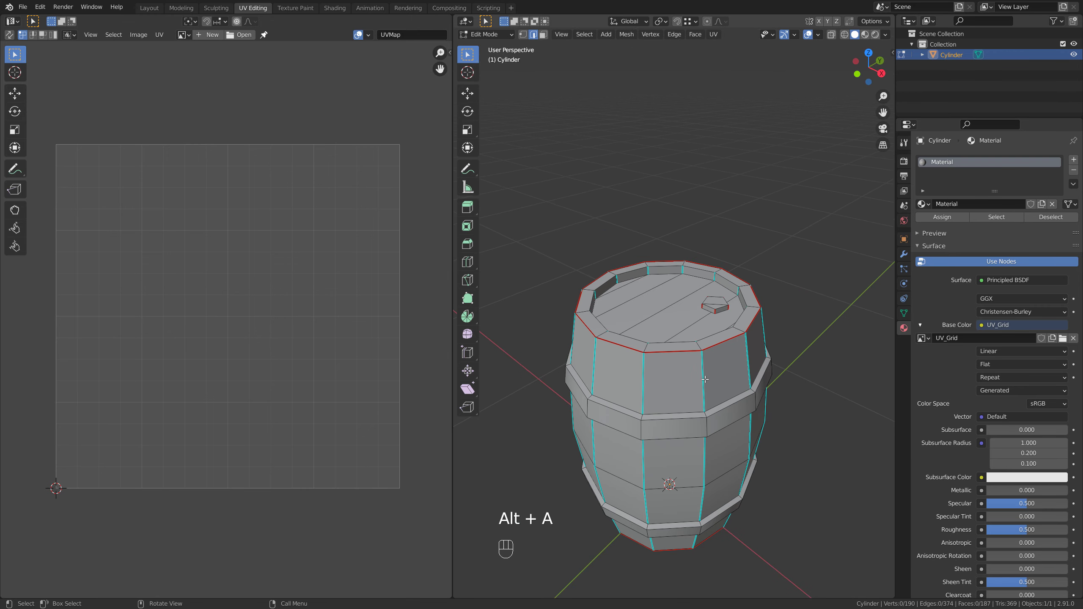
pyautogui.scroll(-1, 705, 379)
pyautogui.click(865, 35)
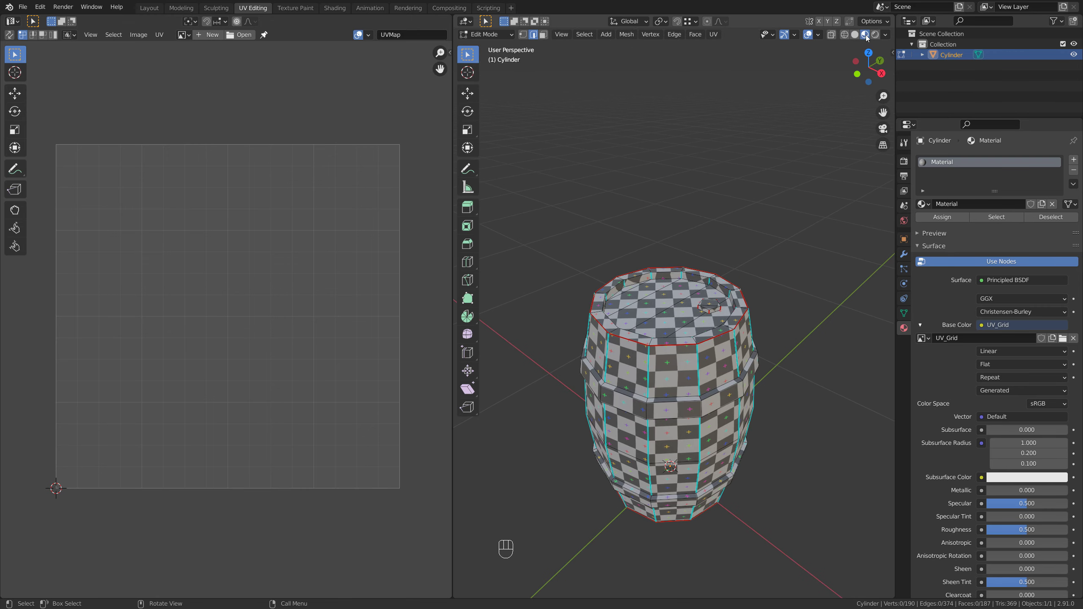
# Try unwrapping all of the barrel's faces together, and undo the unwrap.
pyautogui.press('a')
pyautogui.press('u')
pyautogui.click(668, 330)
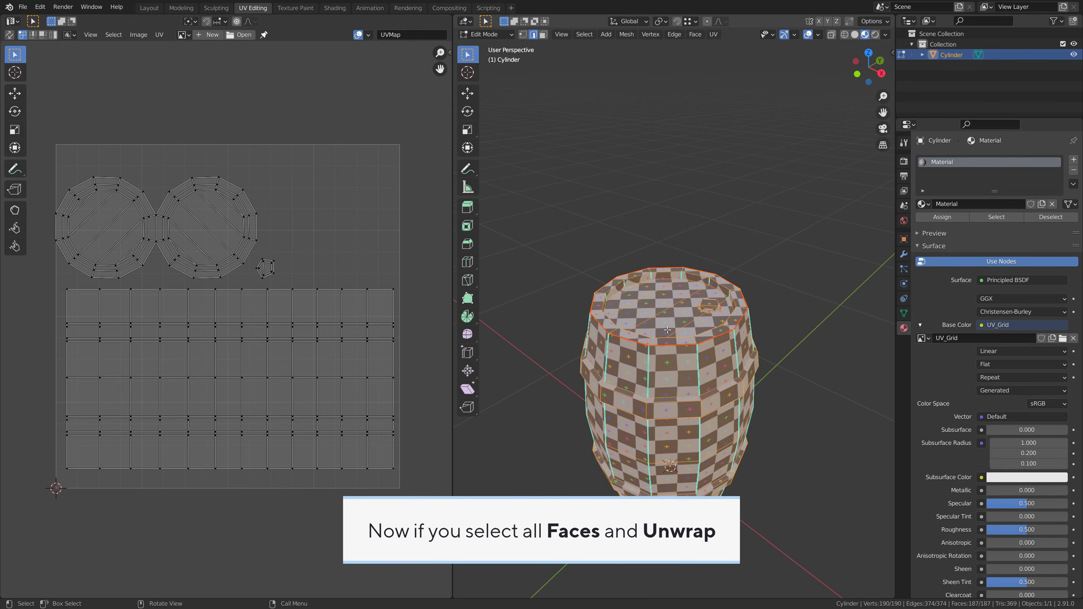
pyautogui.press('u')
pyautogui.click(640, 329)
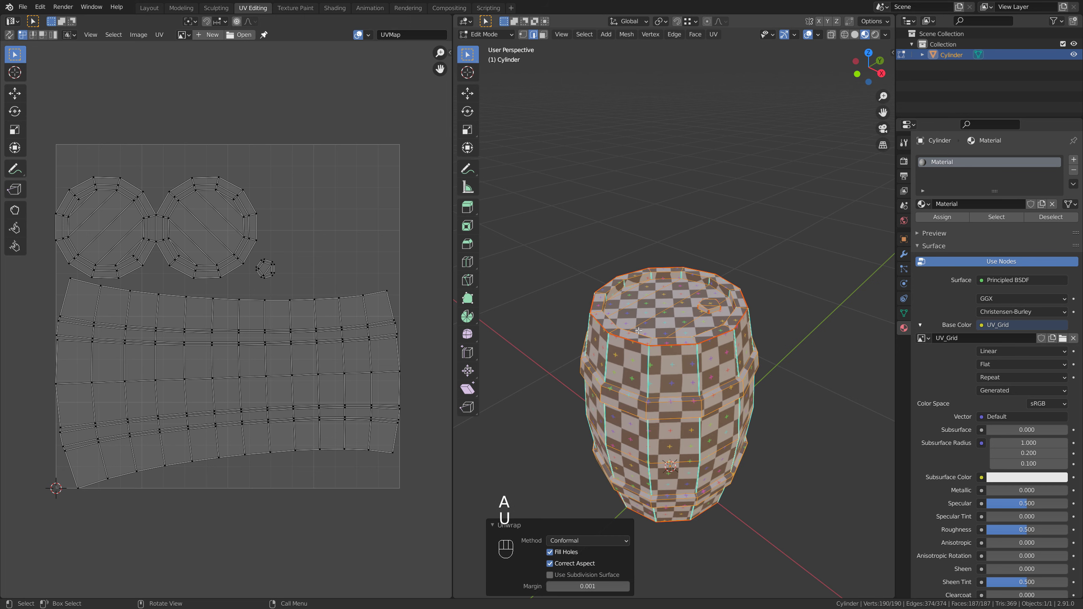
pyautogui.scroll(2, 687, 320)
pyautogui.scroll(-4, 687, 337)
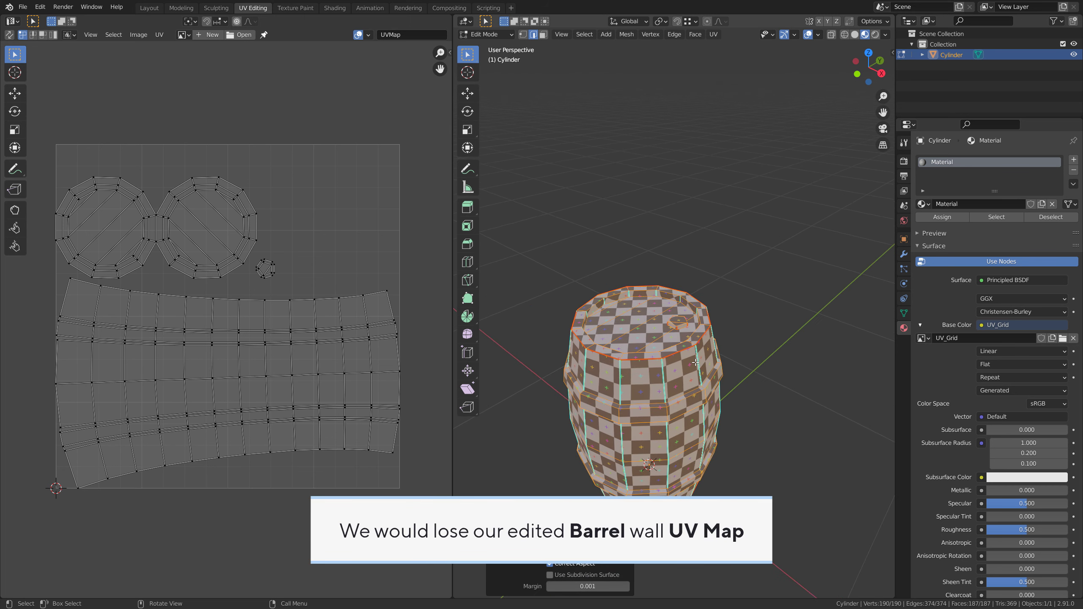
pyautogui.scroll(1, 688, 359)
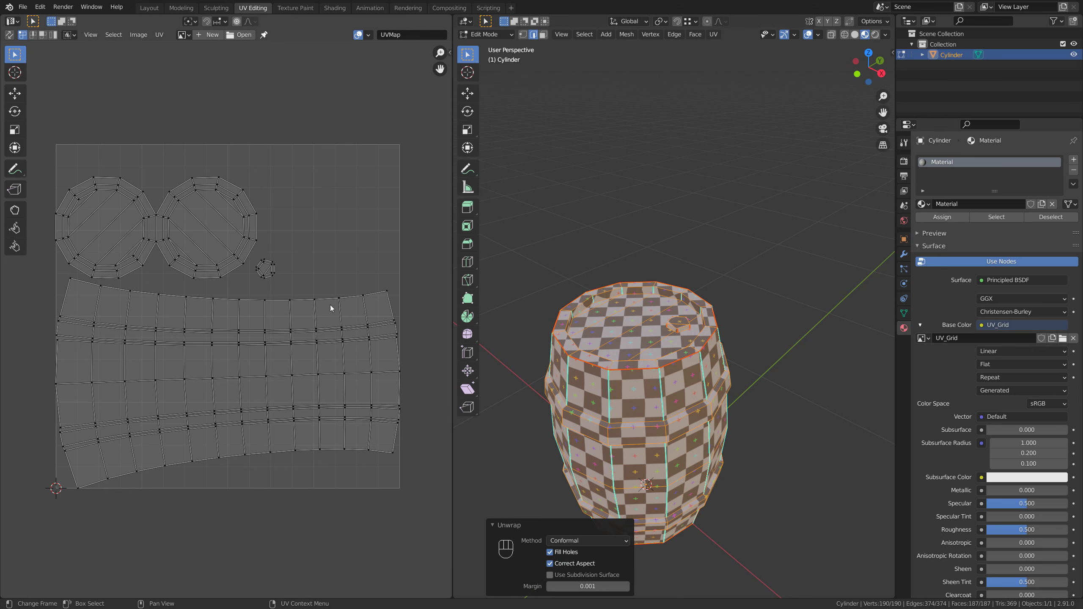
pyautogui.hotkey('ctrl', 'z')
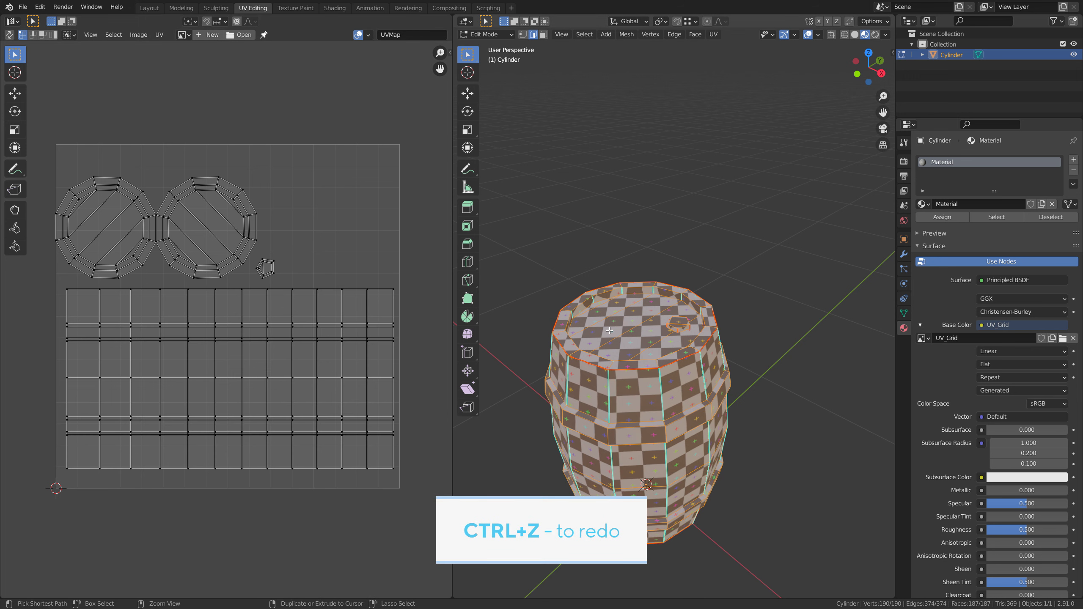
# Deselect everything, select only the small lid's linked faces and unwrap them.
pyautogui.hotkey('alt', 'a')
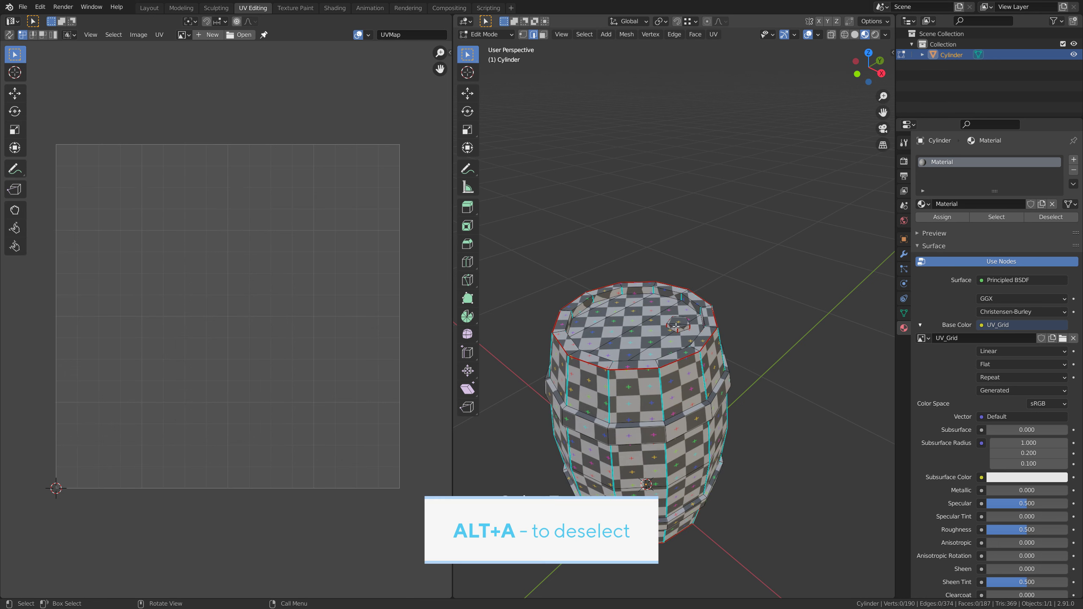
pyautogui.scroll(8, 681, 331)
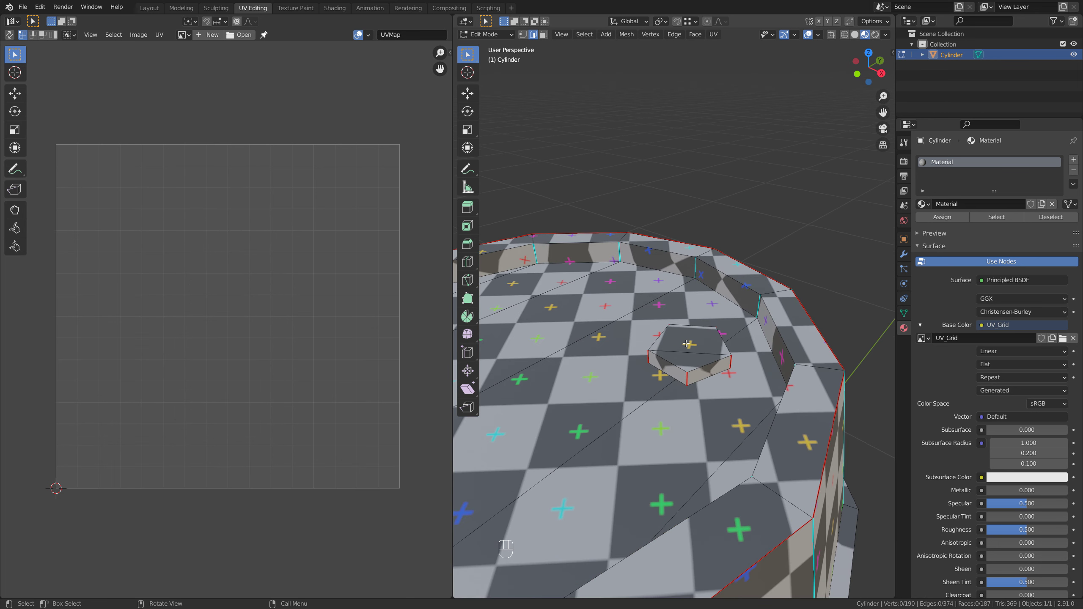
pyautogui.press('l')
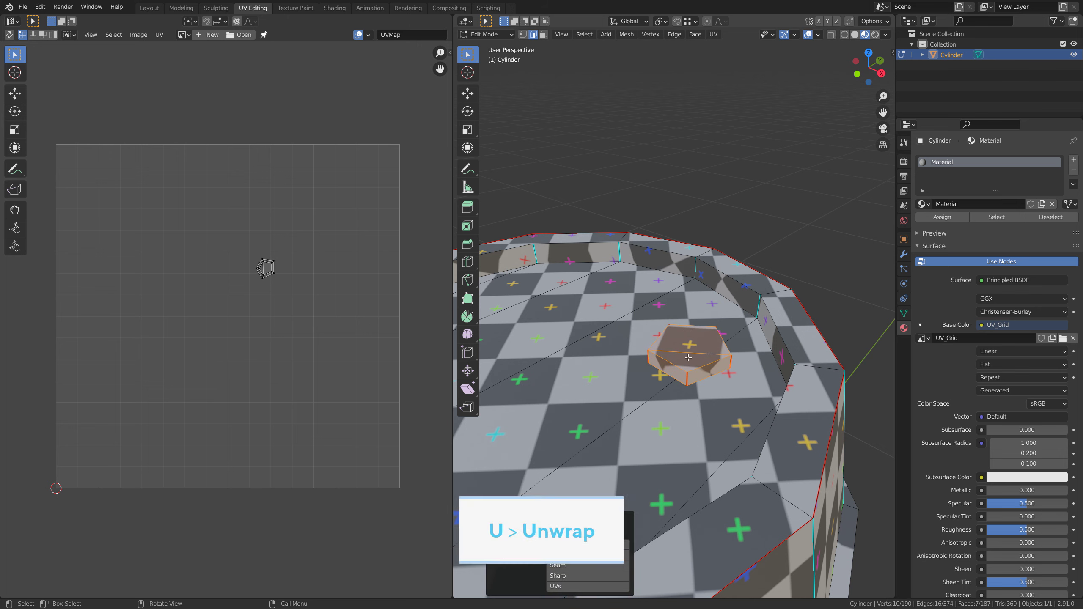
pyautogui.press('u')
pyautogui.click(659, 356)
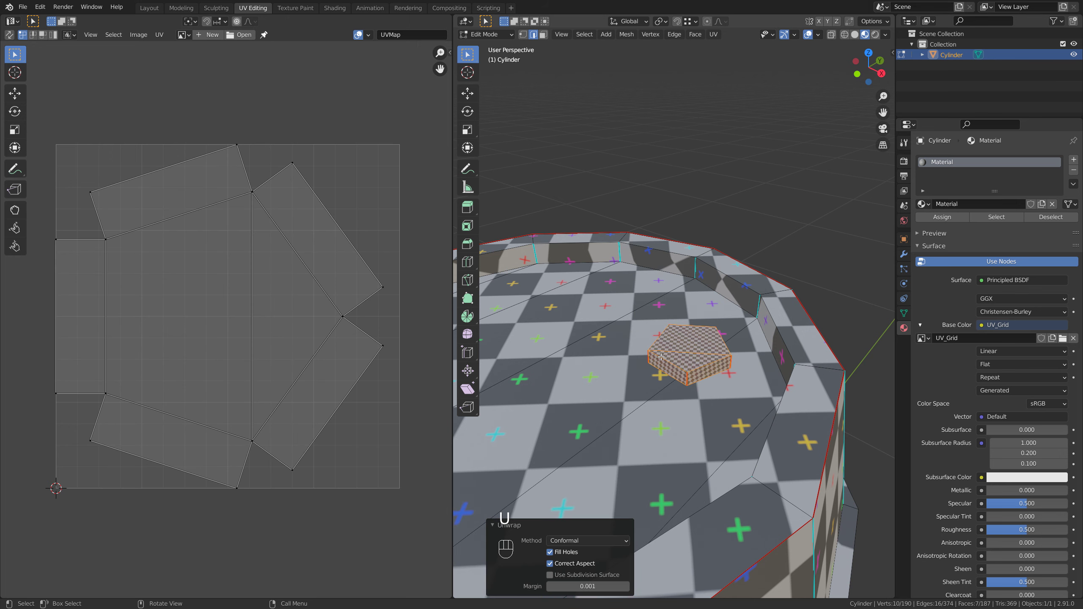
# Select the lid's UV island and move it outside the UV square, to the right of it.
pyautogui.scroll(-3, 354, 370)
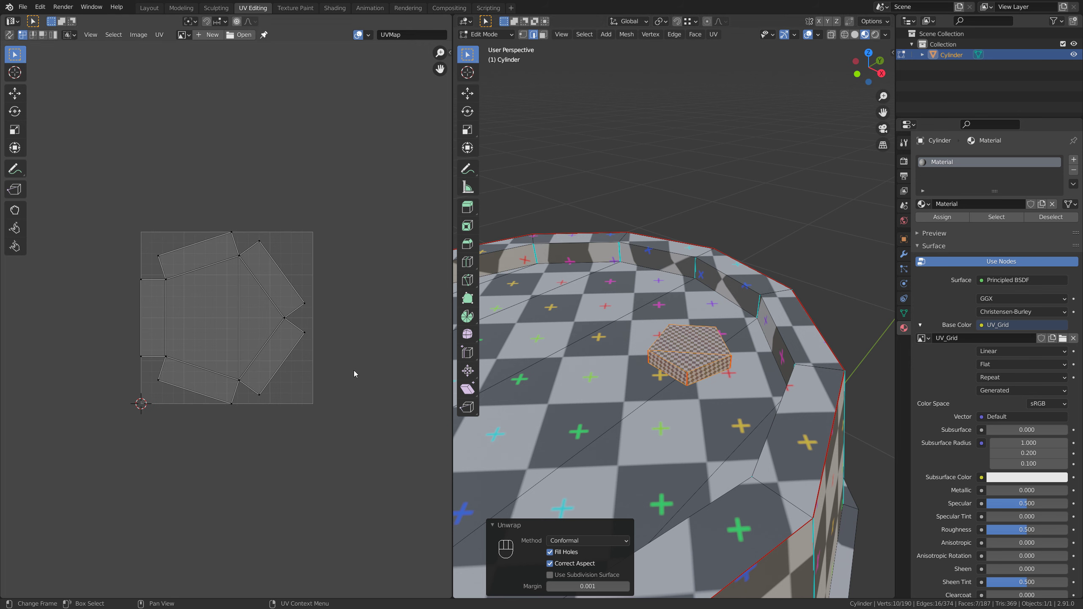
pyautogui.press('l')
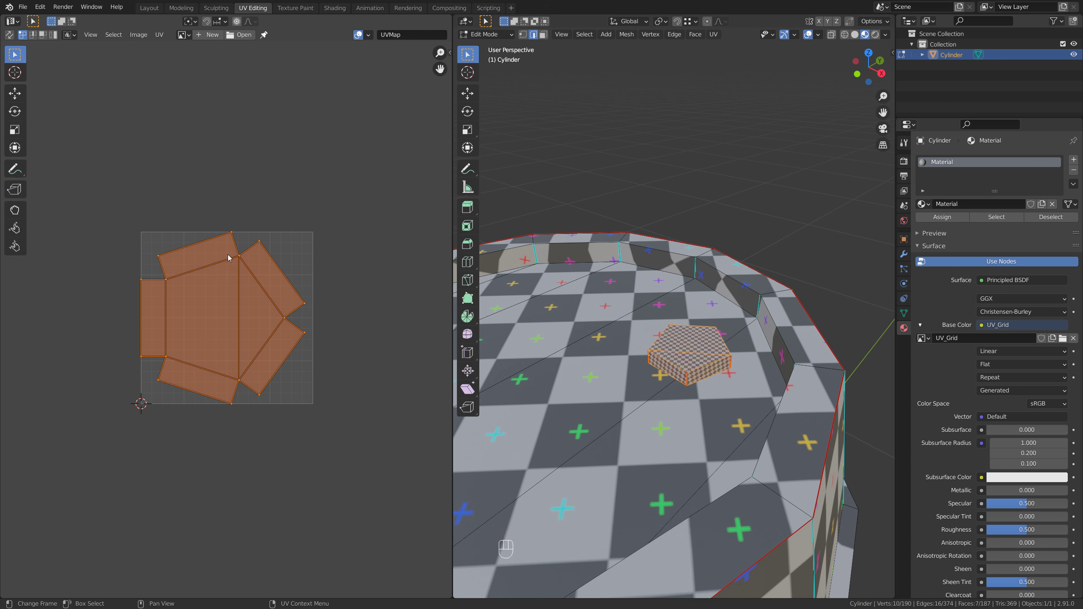
pyautogui.press('g')
pyautogui.click(391, 314)
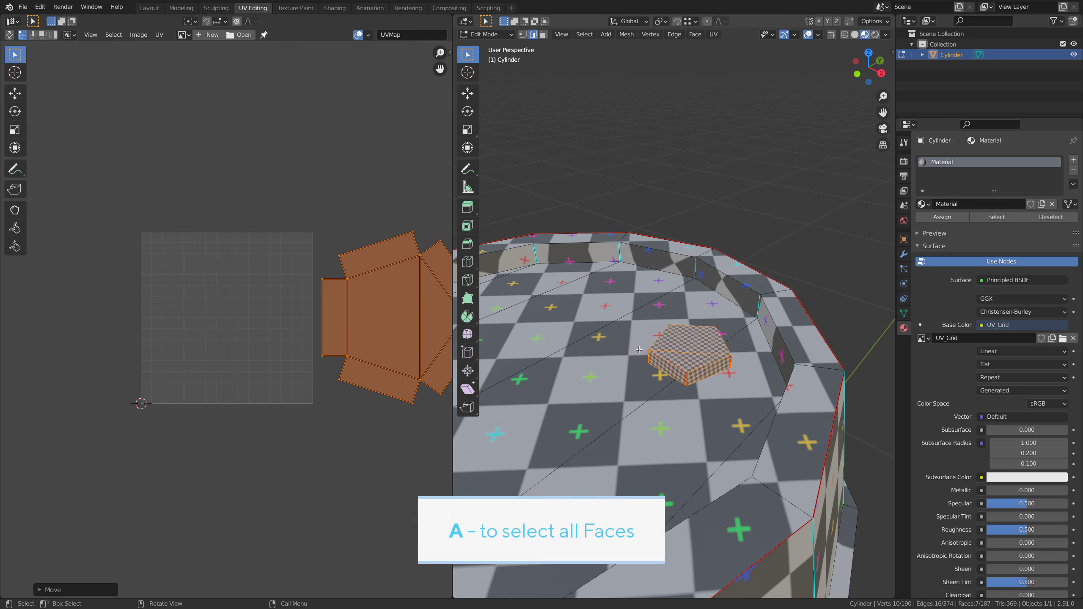
# Select all faces of the barrel and then every island in the UV map.
pyautogui.press('a')
pyautogui.scroll(-5, 714, 321)
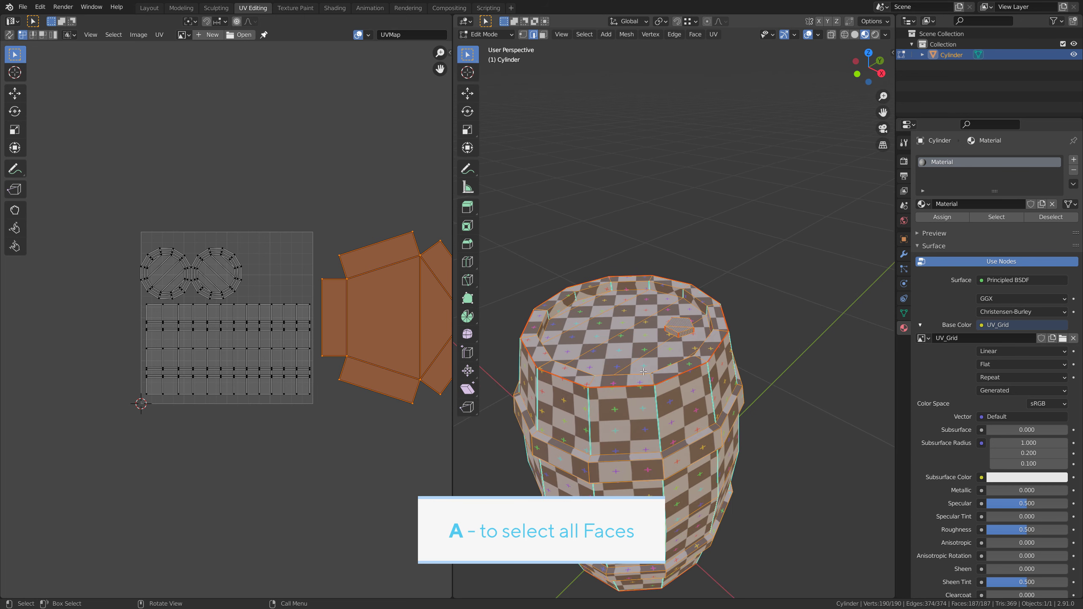
pyautogui.scroll(5, 663, 367)
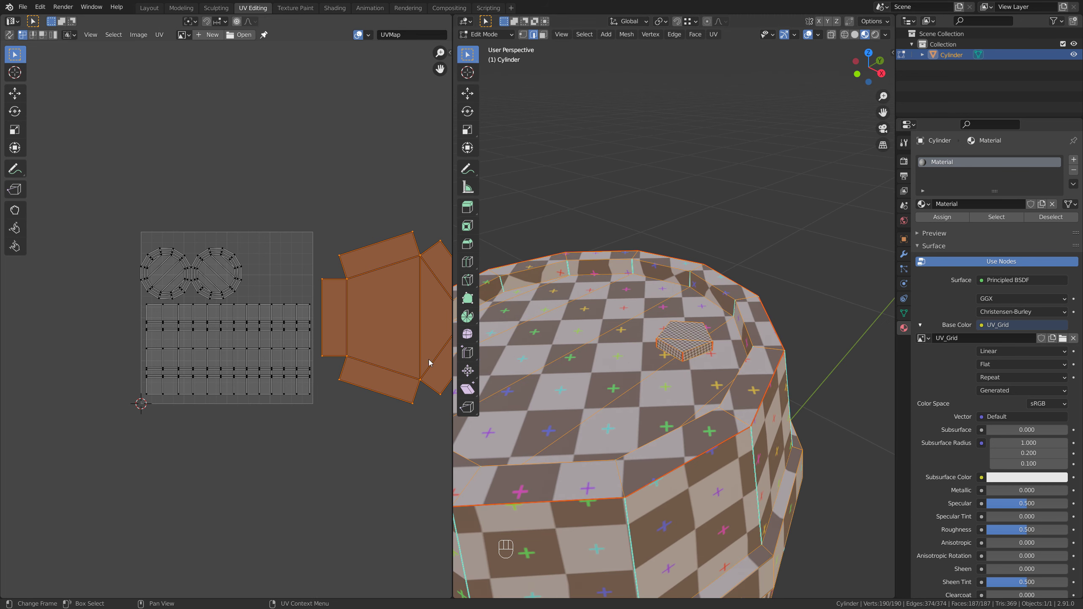
pyautogui.scroll(-2, 276, 324)
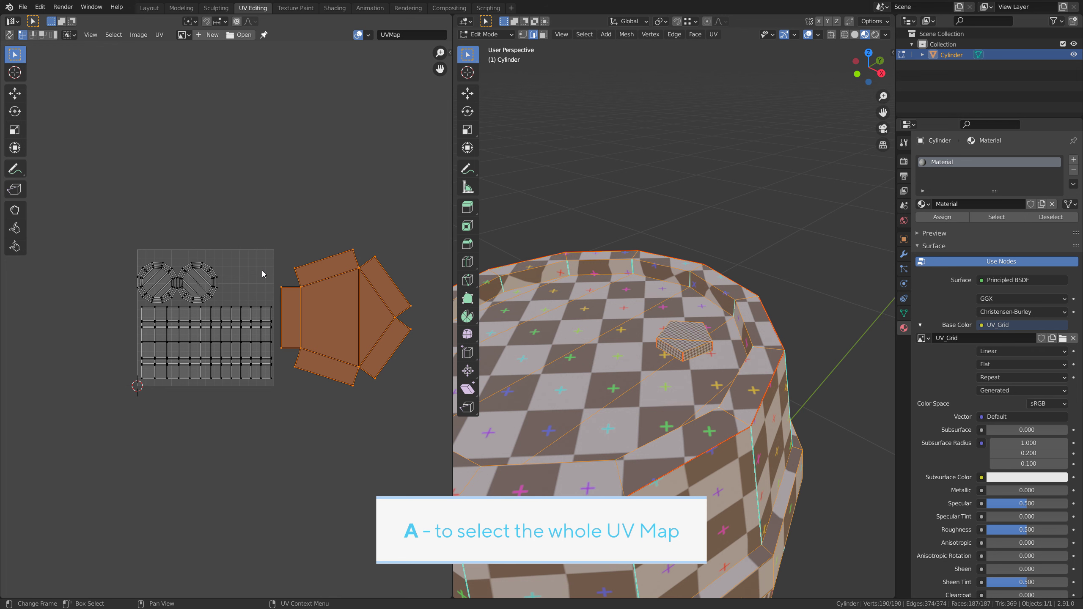
pyautogui.press('a')
pyautogui.scroll(1, 273, 276)
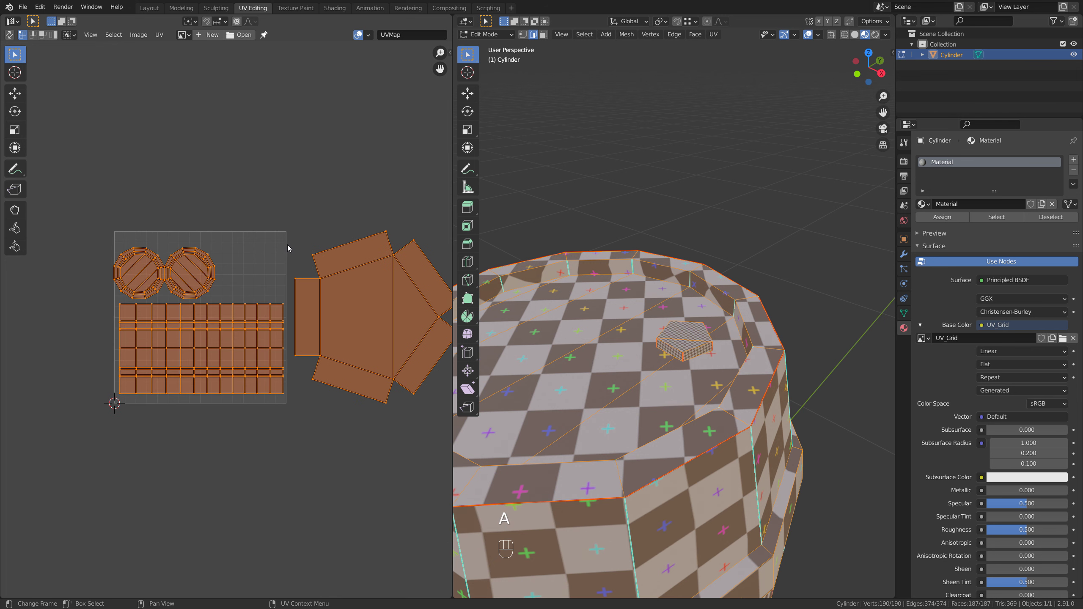
# Average the scale of all the barrel's UV islands.
pyautogui.click(159, 34)
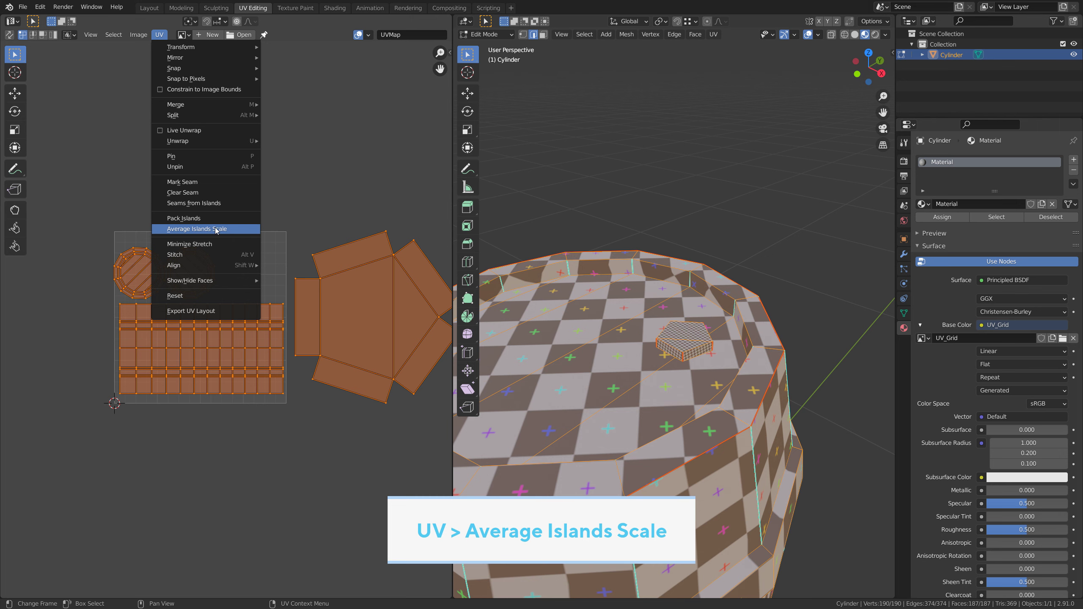
pyautogui.click(205, 229)
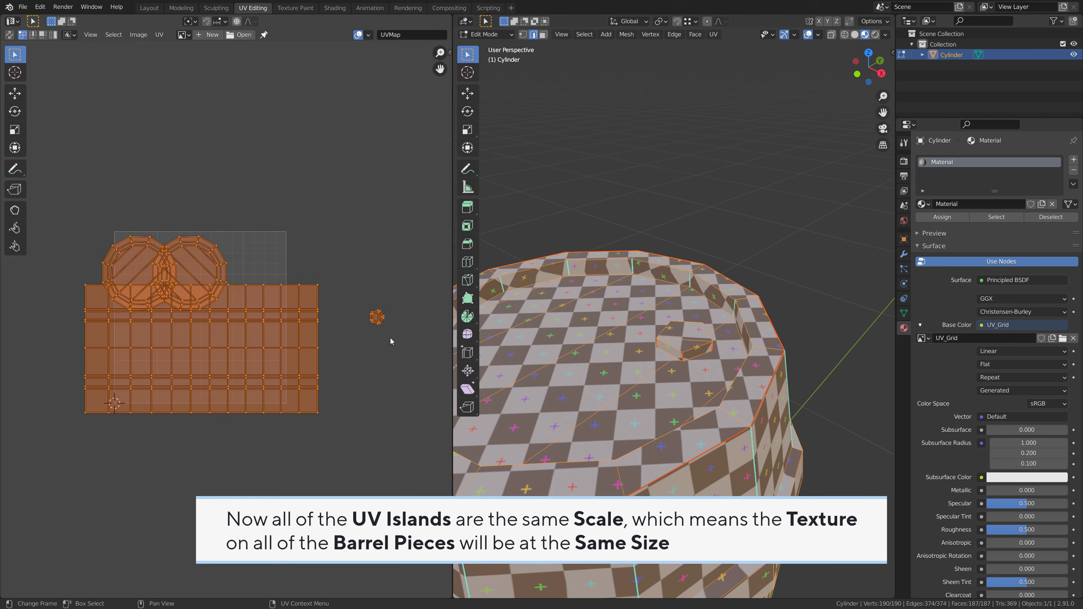
# Examine the checker texture on the barrel's lid, top and sides for consistent square size, including in Object Mode.
pyautogui.scroll(-1, 668, 366)
pyautogui.scroll(3, 669, 366)
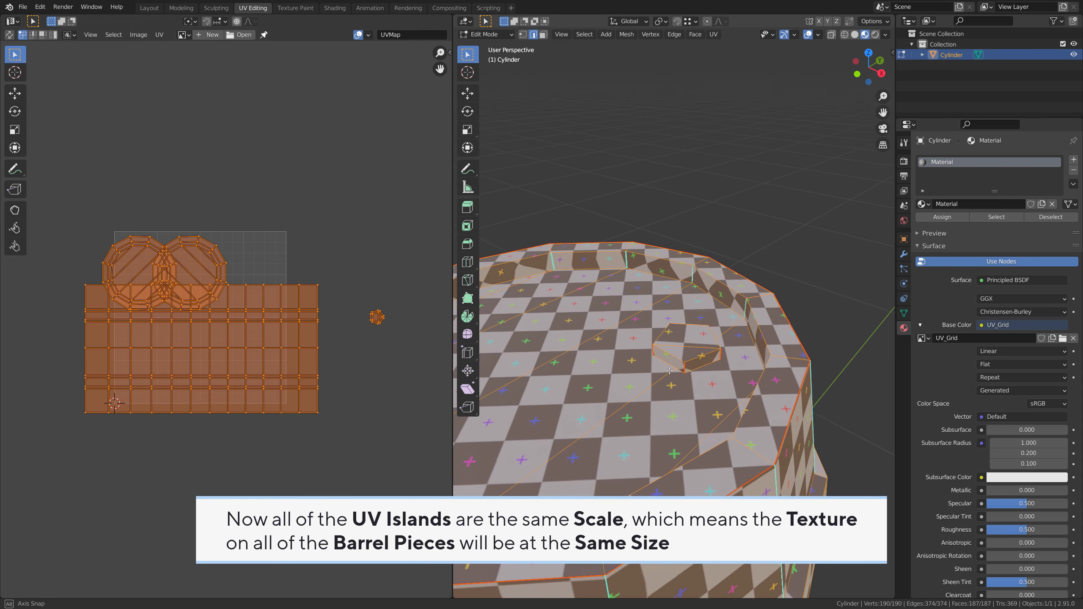
pyautogui.moveTo(678, 369)
pyautogui.mouseDown(button='middle')
pyautogui.moveTo(689, 410)
pyautogui.moveTo(691, 370)
pyautogui.mouseUp(button='middle')
pyautogui.moveTo(722, 420); pyautogui.dragTo(726, 375, button='middle')
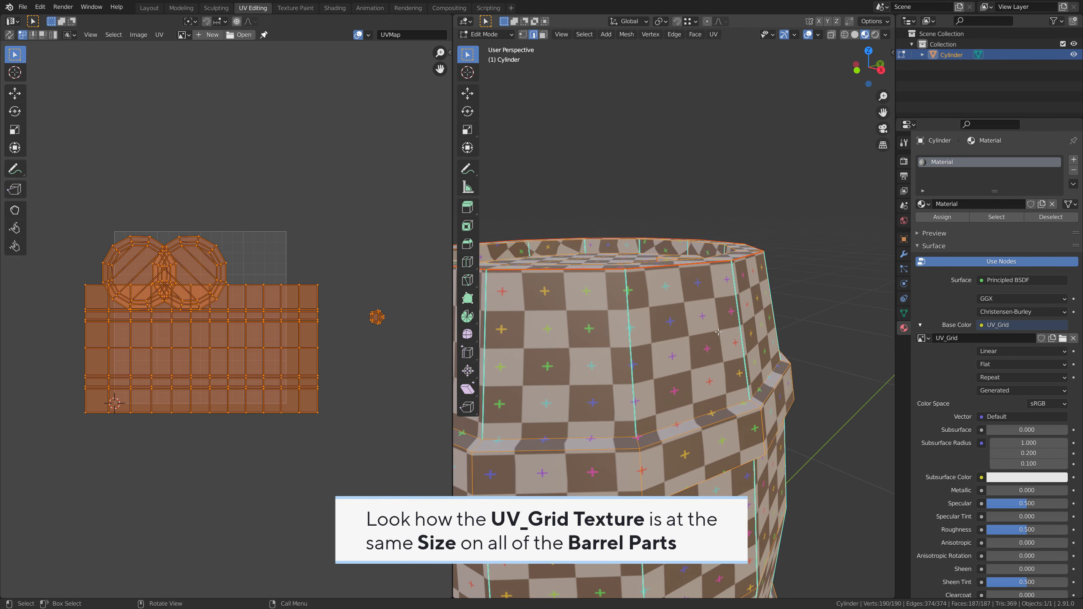
pyautogui.moveTo(734, 320); pyautogui.dragTo(719, 376, button='middle')
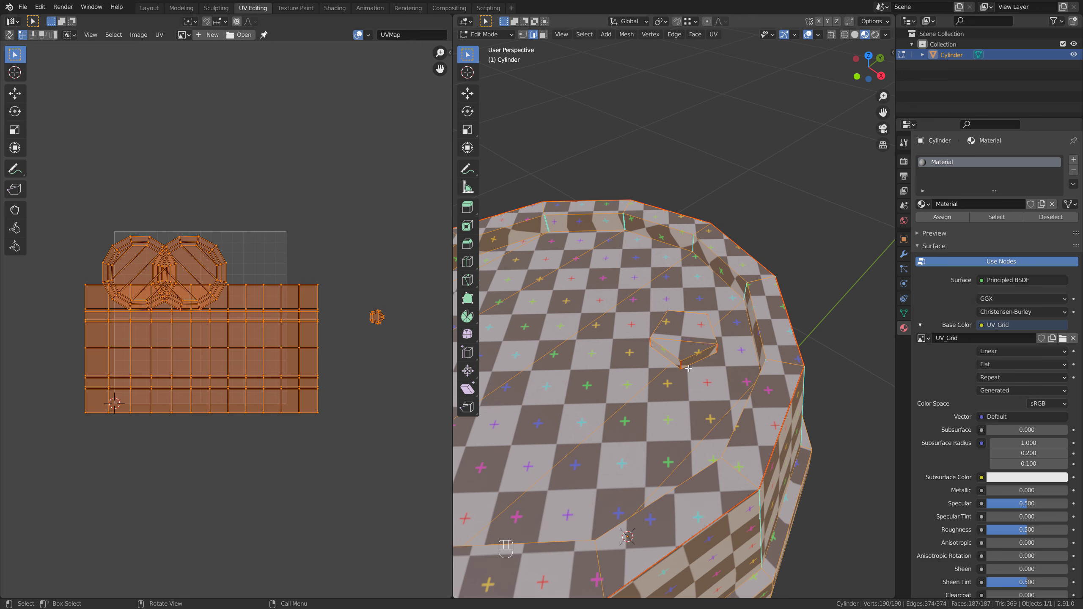
pyautogui.moveTo(690, 352); pyautogui.dragTo(736, 321, button='middle')
pyautogui.press('Tab')
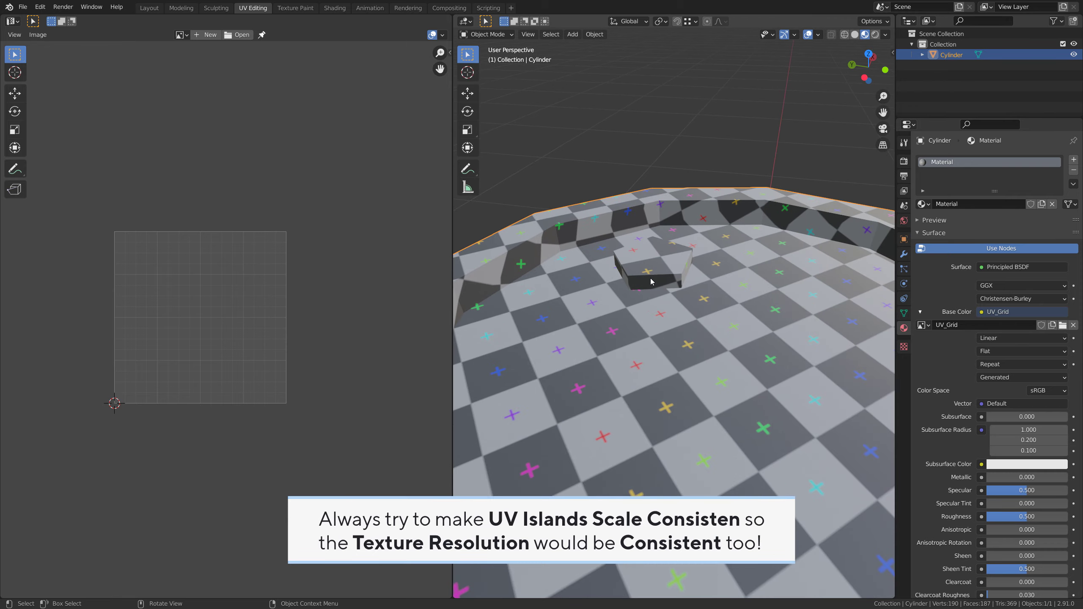
pyautogui.moveTo(651, 281); pyautogui.dragTo(705, 279, button='middle')
pyautogui.scroll(-4, 699, 348)
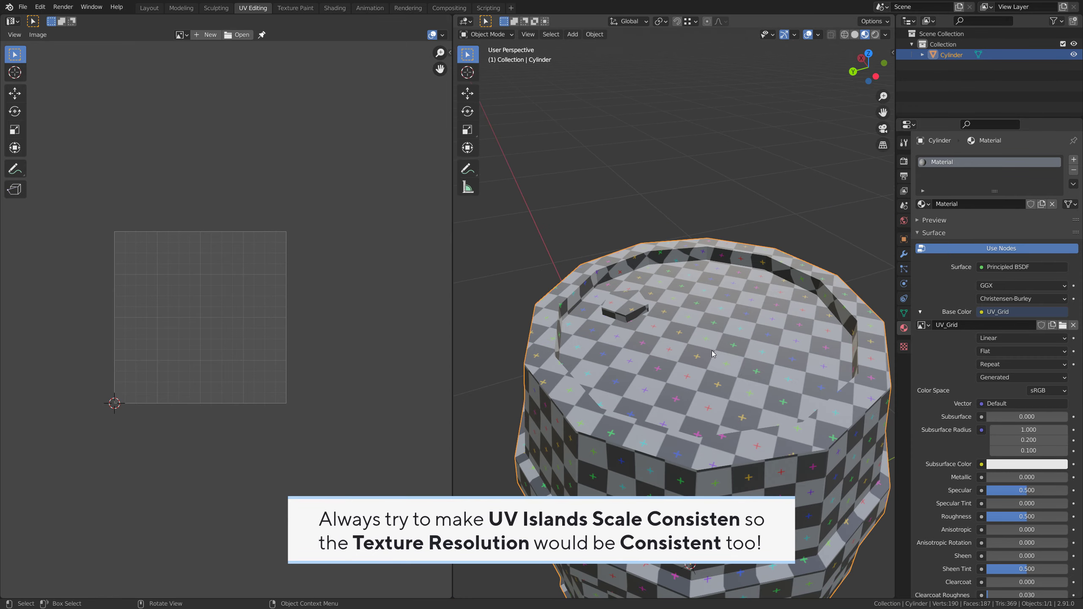
pyautogui.moveTo(711, 350); pyautogui.dragTo(527, 343, button='middle')
pyautogui.scroll(-3, 670, 355)
pyautogui.moveTo(670, 355)
pyautogui.mouseDown(button='middle')
pyautogui.moveTo(659, 312)
pyautogui.moveTo(660, 357)
pyautogui.mouseUp(button='middle')
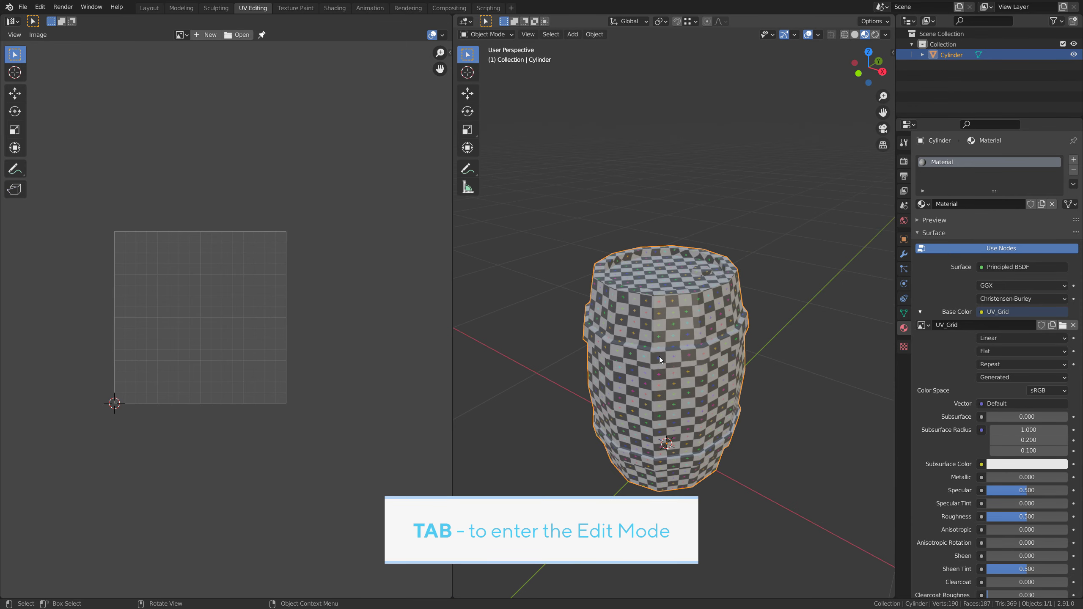
# In Edit Mode, select only the wall's UV island and scale it along Y to about 0.9, judging the checks from the front.
pyautogui.press('Tab')
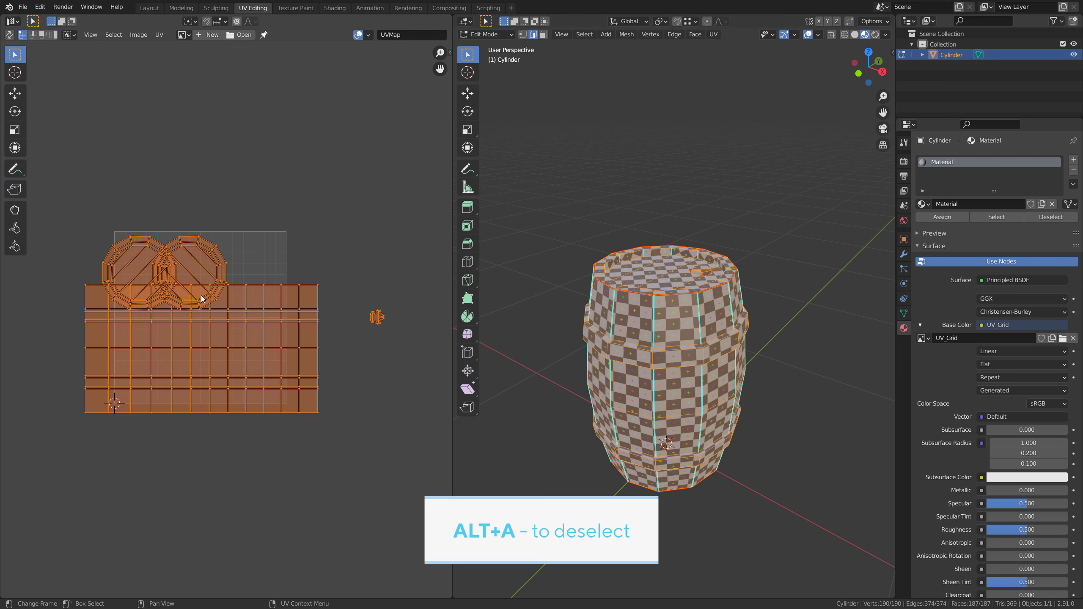
pyautogui.hotkey('alt', 'a')
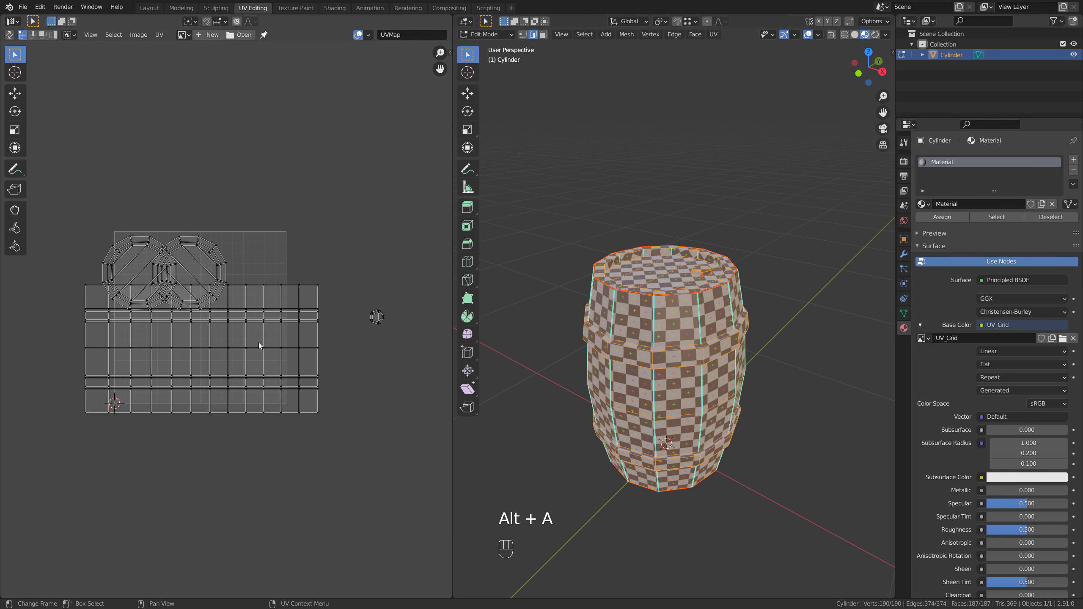
pyautogui.press('l')
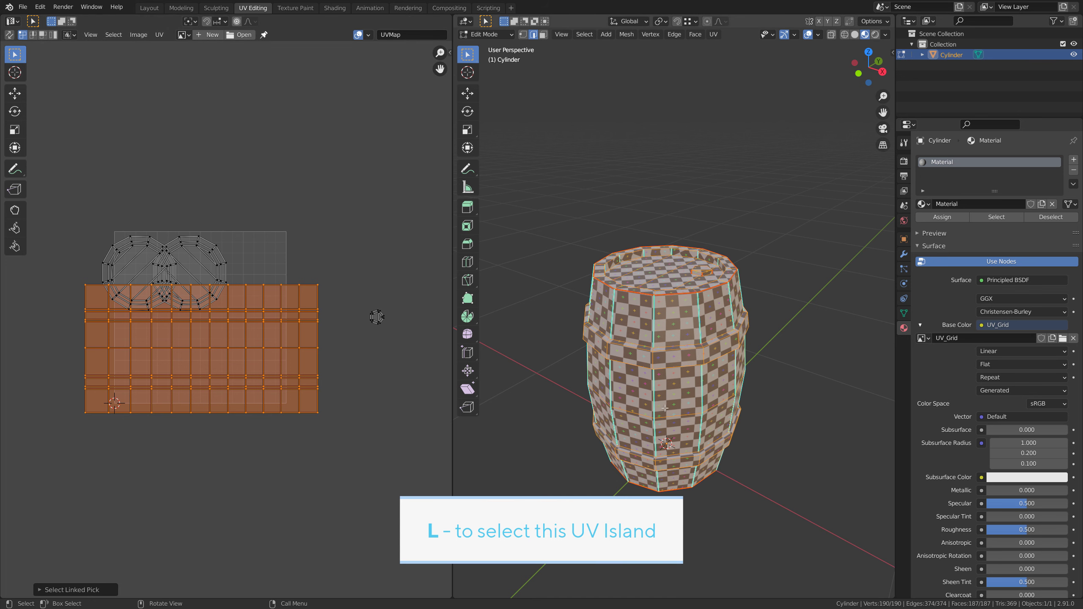
pyautogui.press('KP_1')
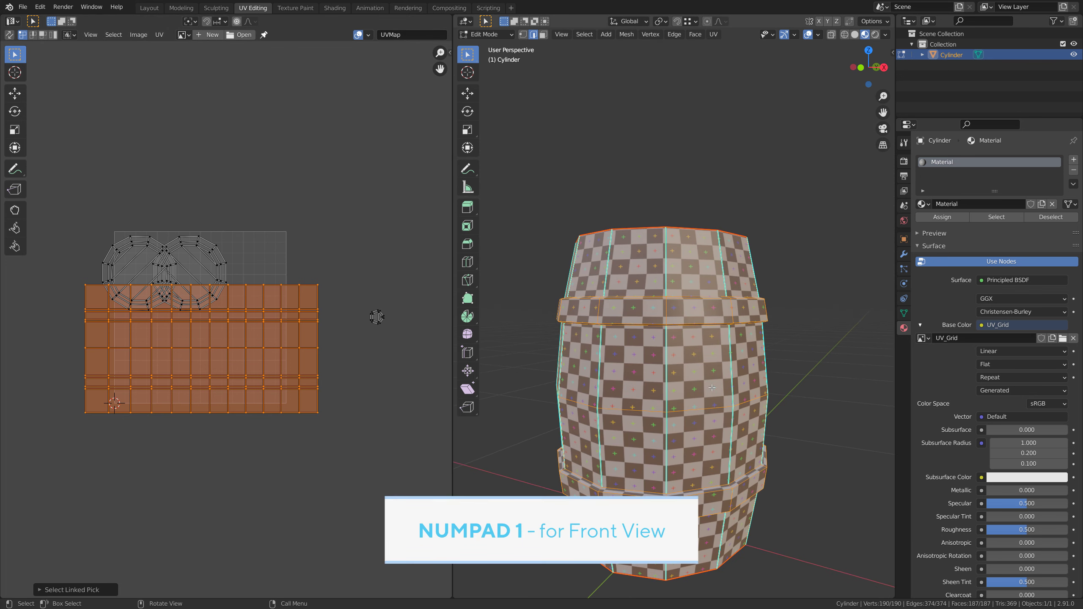
pyautogui.press('KP_1')
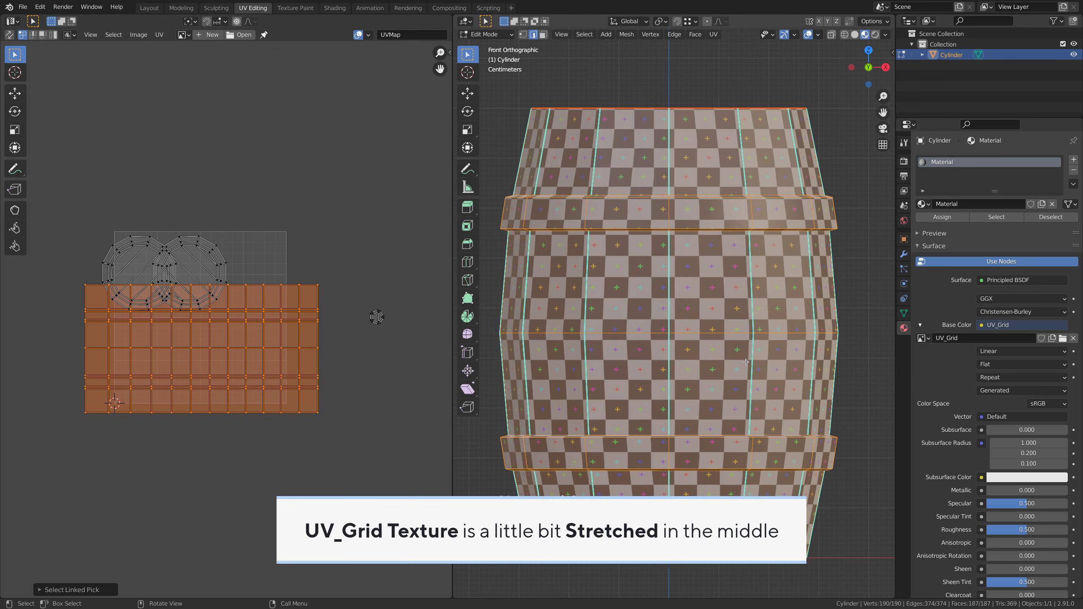
pyautogui.scroll(7, 745, 362)
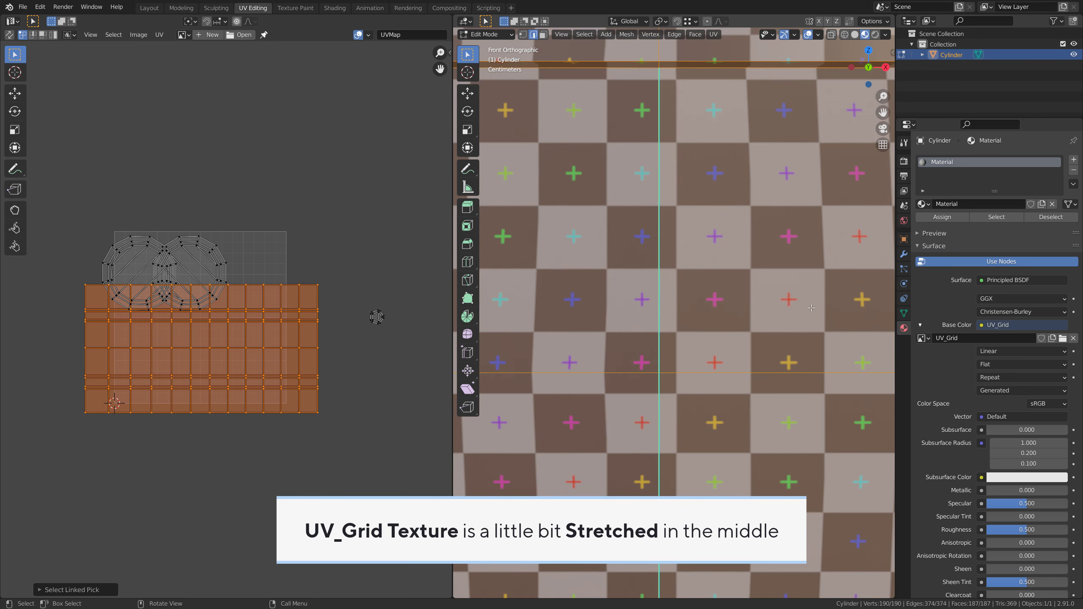
pyautogui.scroll(-4, 717, 364)
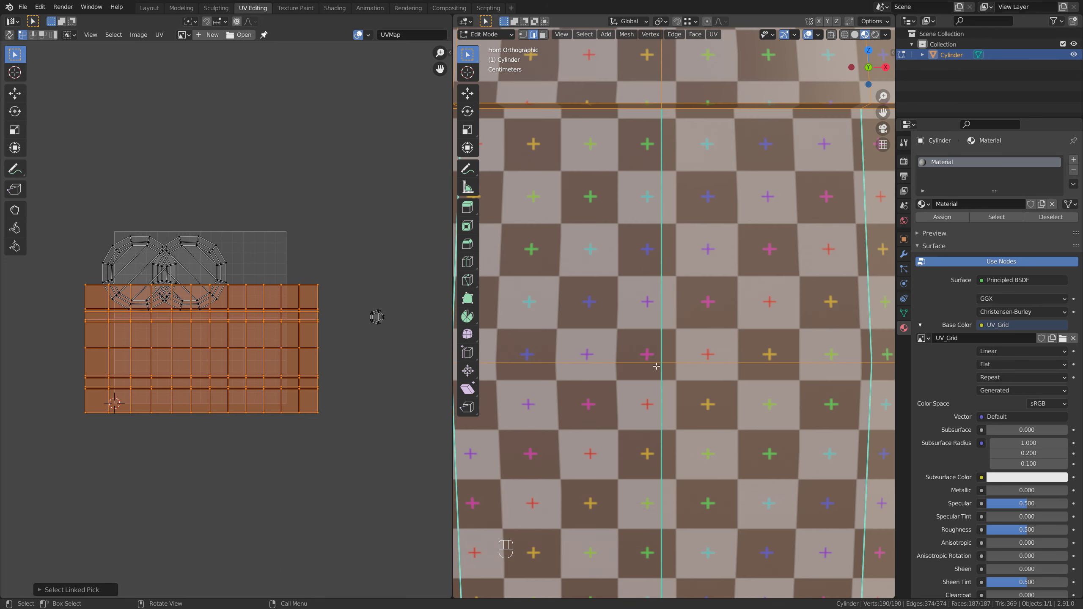
pyautogui.press('s')
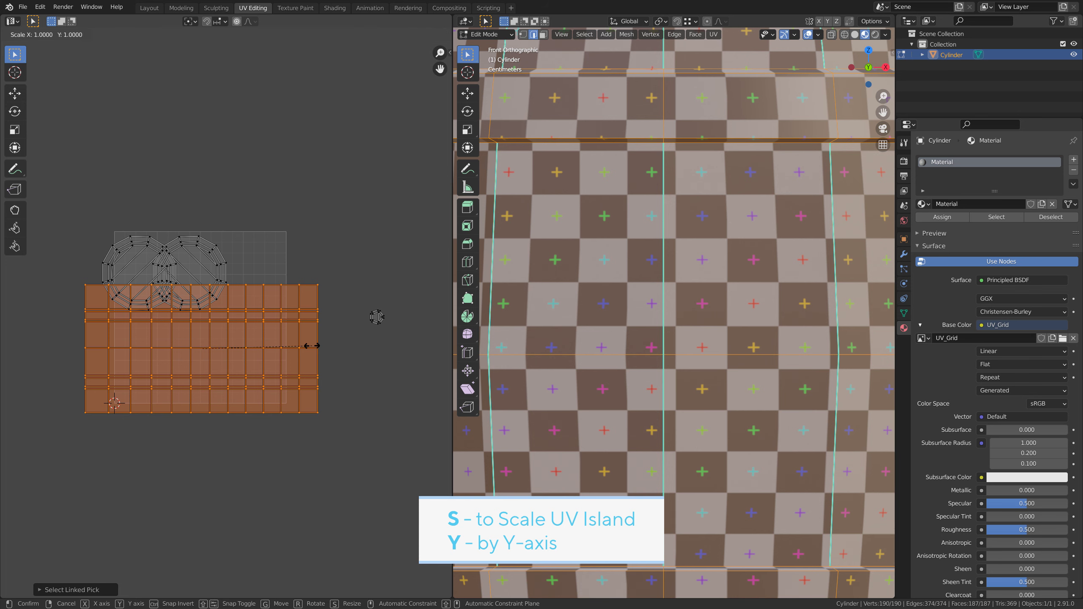
pyautogui.press('y')
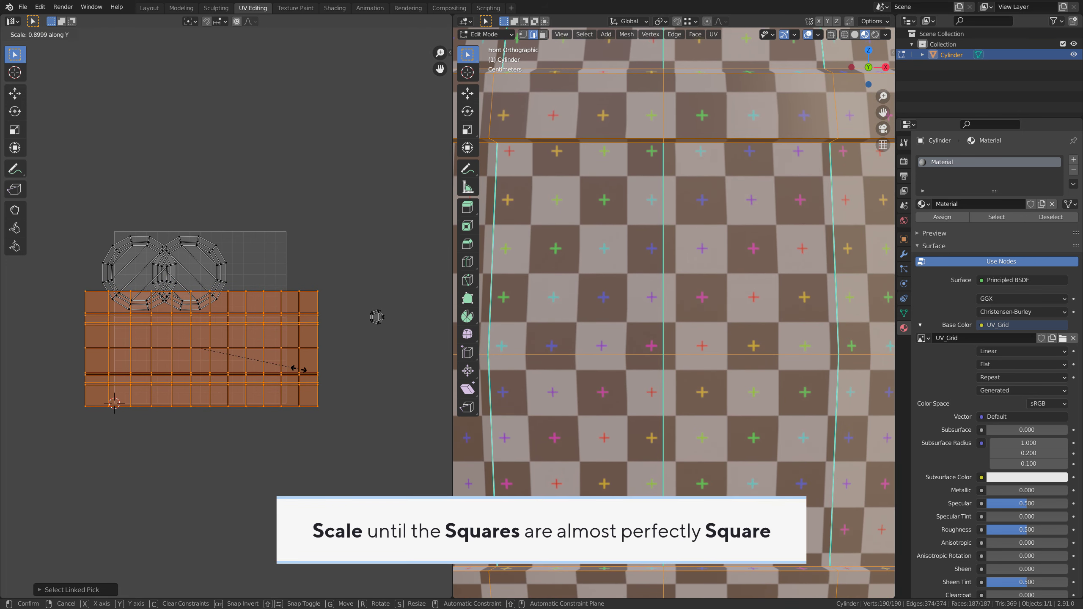
pyautogui.click(299, 370)
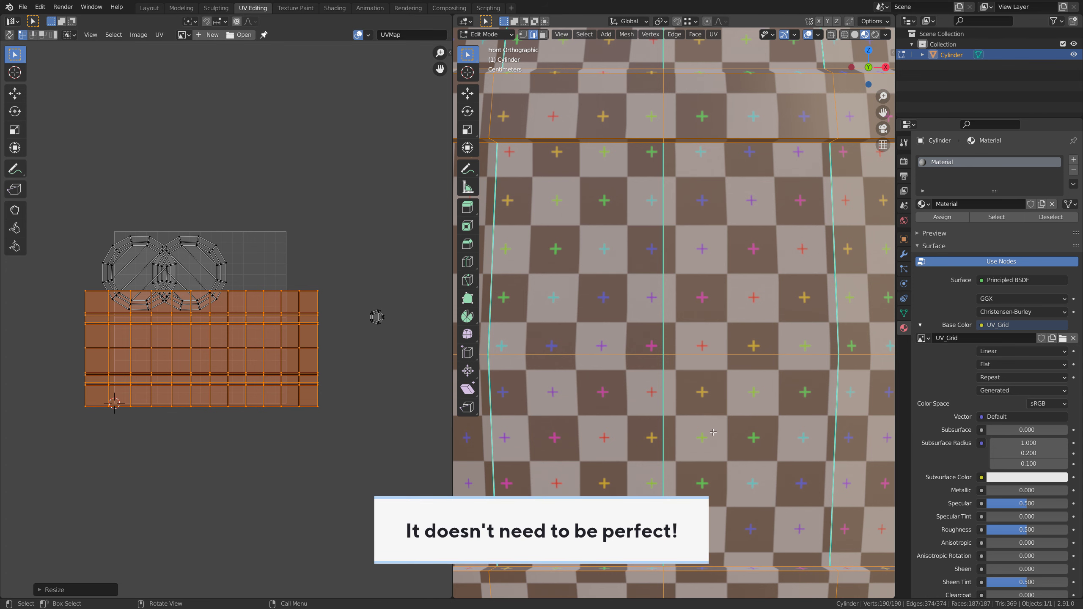
pyautogui.scroll(-2, 711, 294)
pyautogui.scroll(-5, 757, 289)
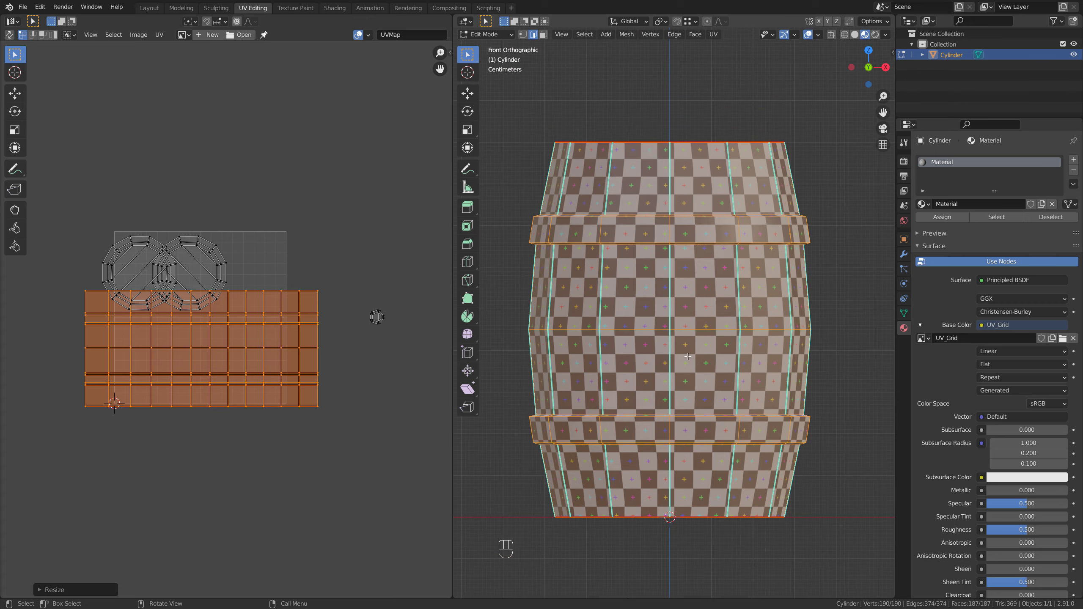
# Select all the UV islands and pack them into the UV space.
pyautogui.moveTo(758, 289); pyautogui.dragTo(667, 365, button='middle')
pyautogui.press('Tab')
pyautogui.press('Tab')
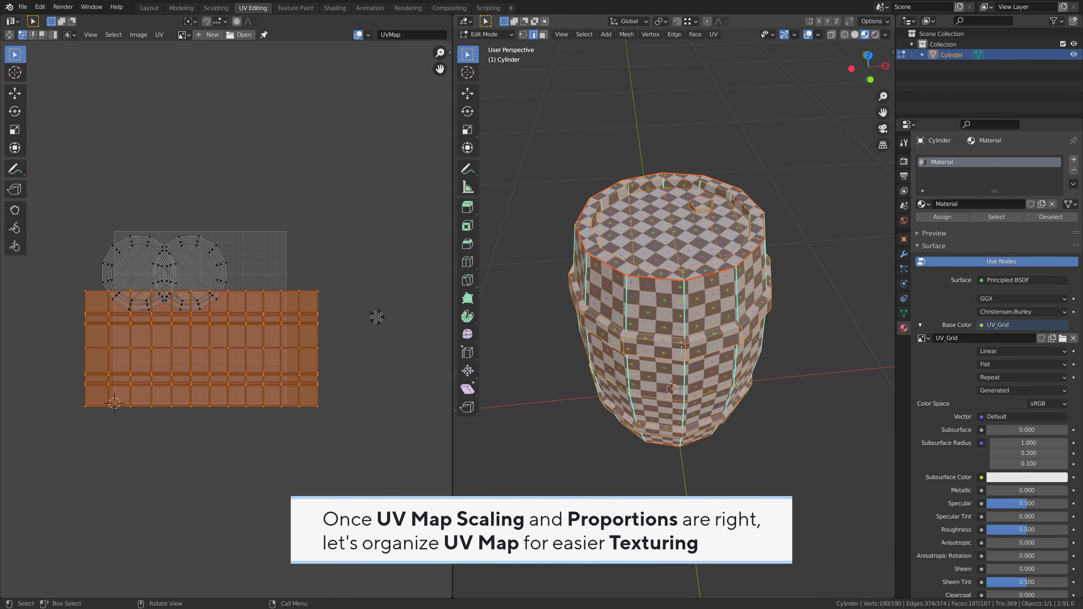
pyautogui.scroll(2, 252, 341)
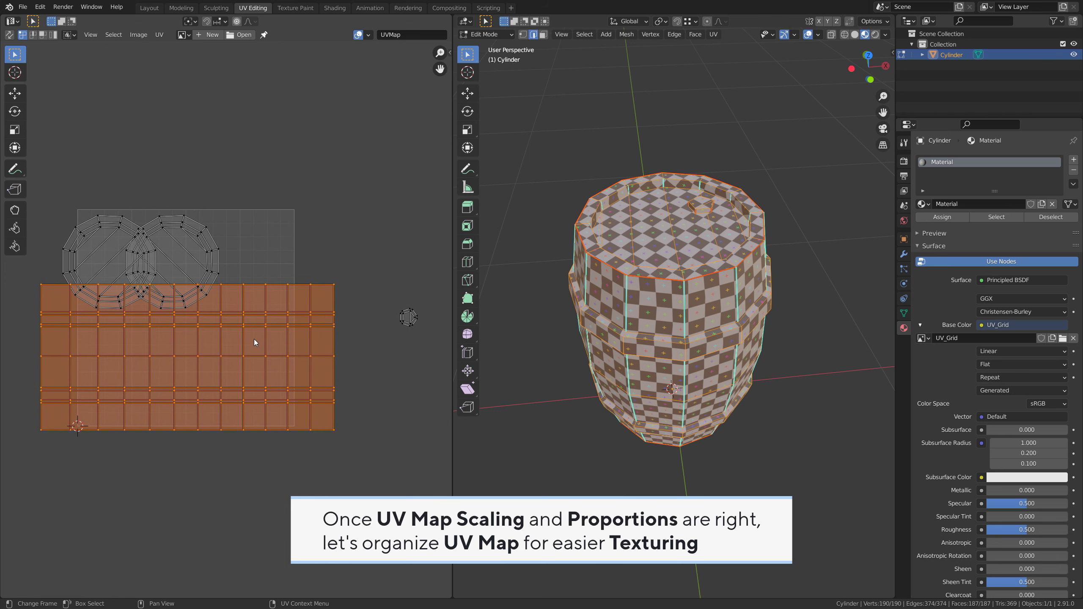
pyautogui.scroll(-1, 255, 342)
pyautogui.press('a')
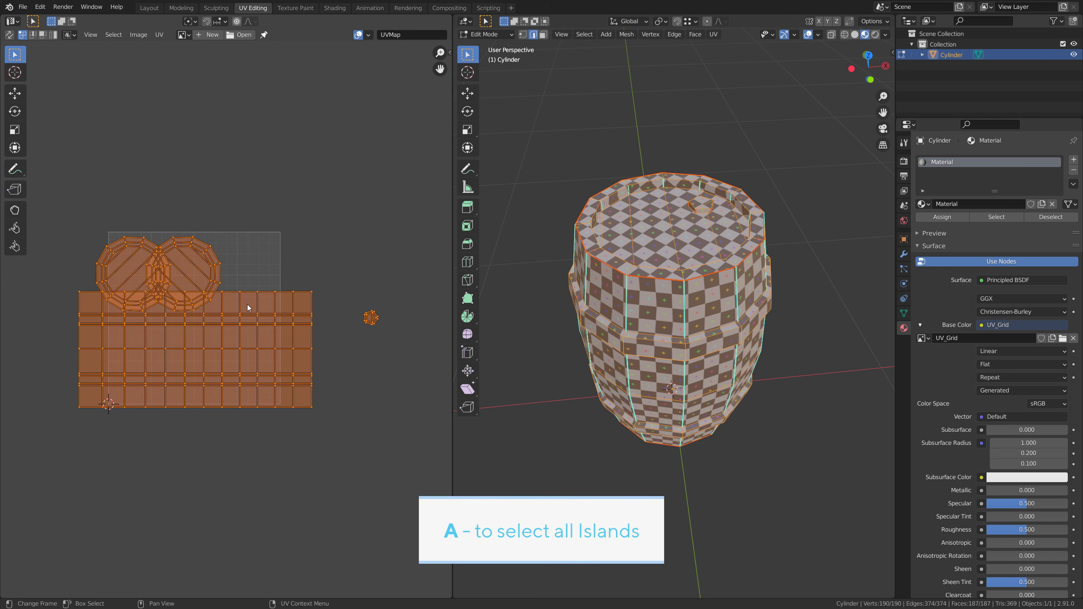
pyautogui.click(160, 35)
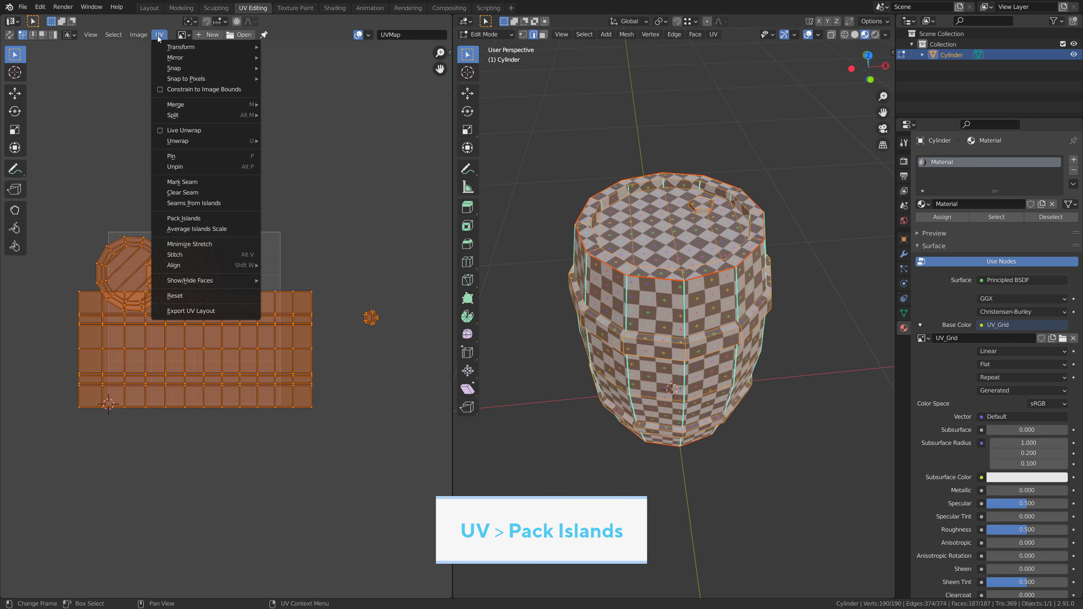
pyautogui.click(189, 218)
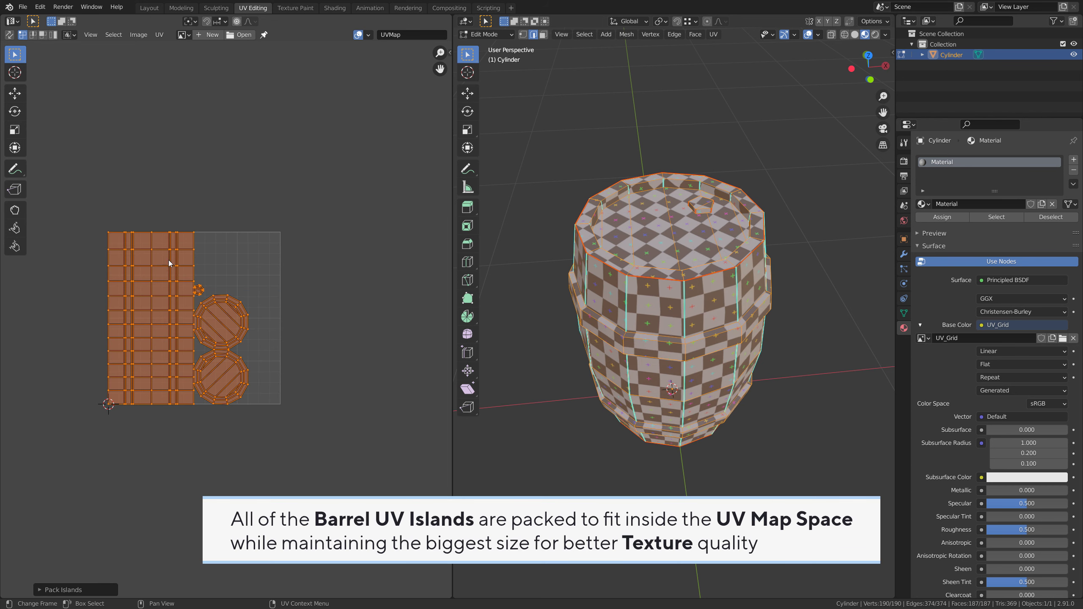
pyautogui.scroll(1, 154, 289)
pyautogui.moveTo(156, 283); pyautogui.dragTo(222, 283, button='middle')
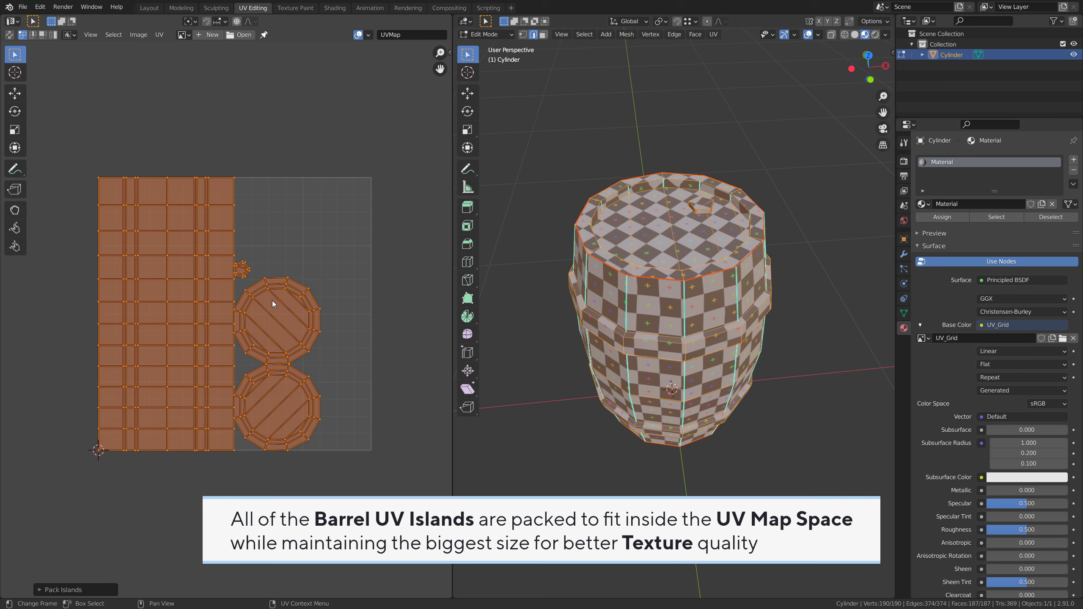
# Rotate all the UV islands by -90 degrees so the wall island lies horizontally above the round ones.
pyautogui.moveTo(661, 361)
pyautogui.mouseDown(button='middle')
pyautogui.moveTo(660, 312)
pyautogui.moveTo(653, 329)
pyautogui.moveTo(665, 354)
pyautogui.mouseUp(button='middle')
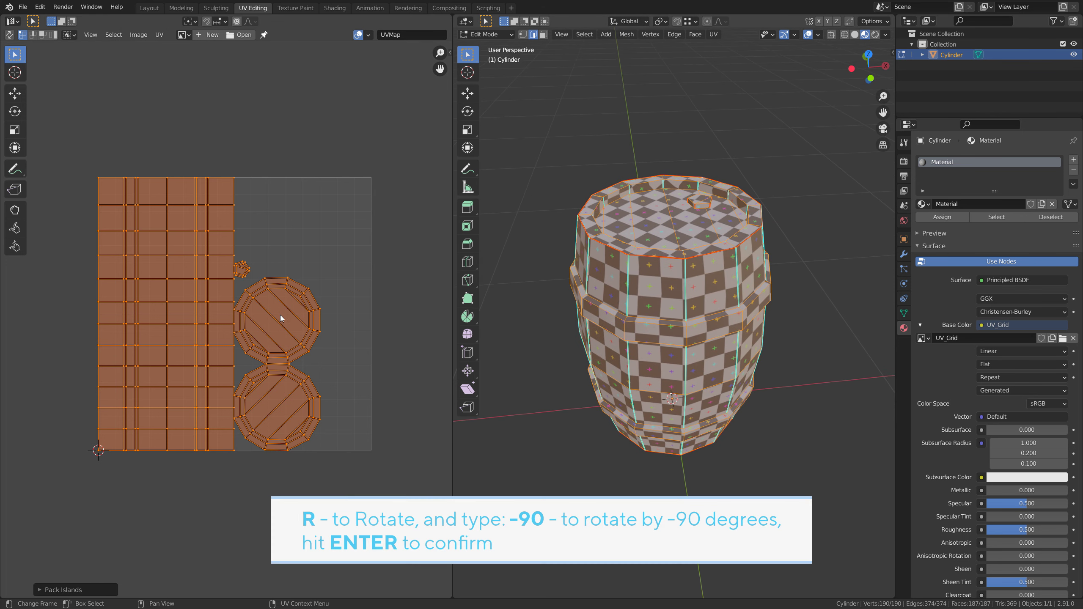
pyautogui.press('r')
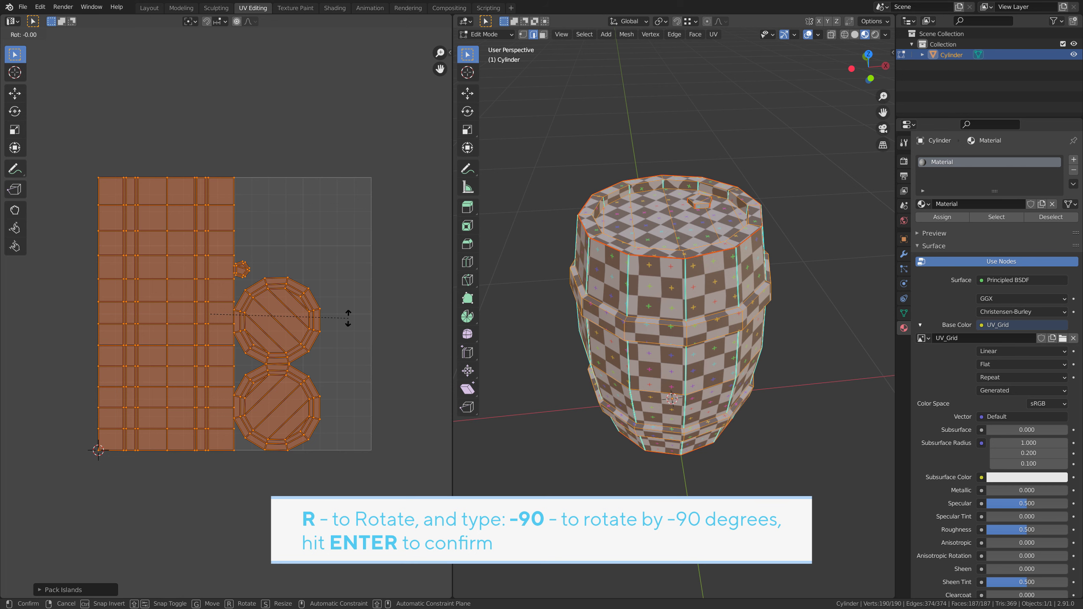
pyautogui.write('-90')
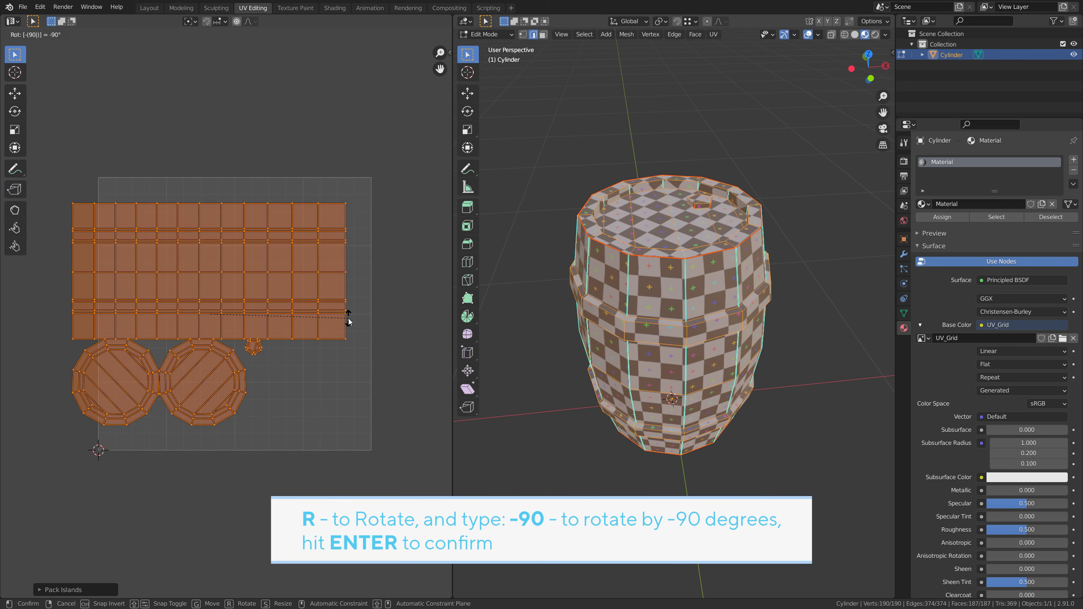
pyautogui.press('Return')
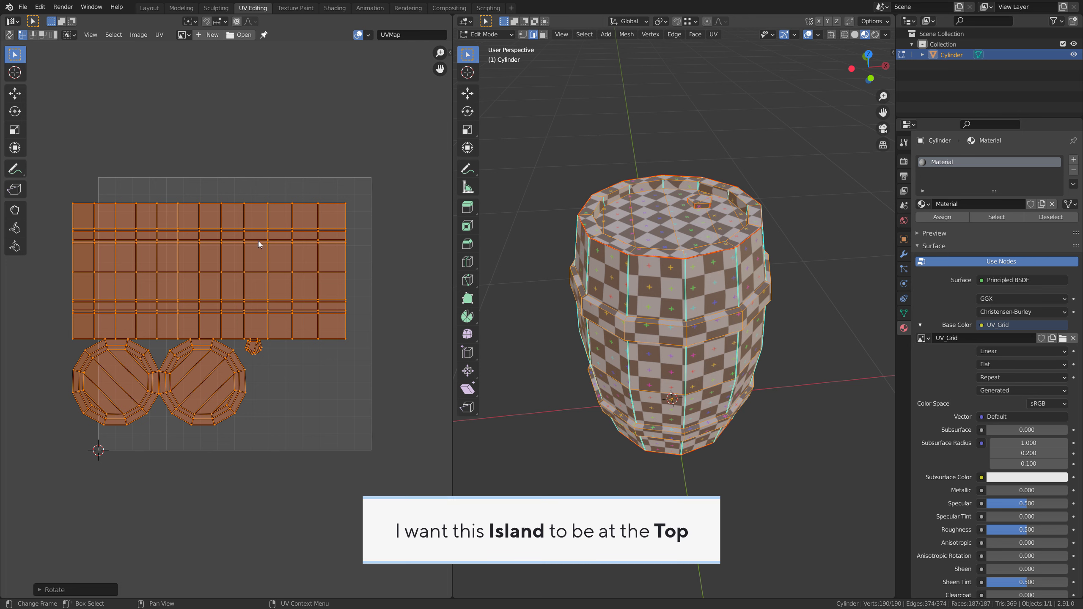
# Enlarge the UV editor and move all the islands inside the UV square, with the wall island along its upper edge.
pyautogui.press('g')
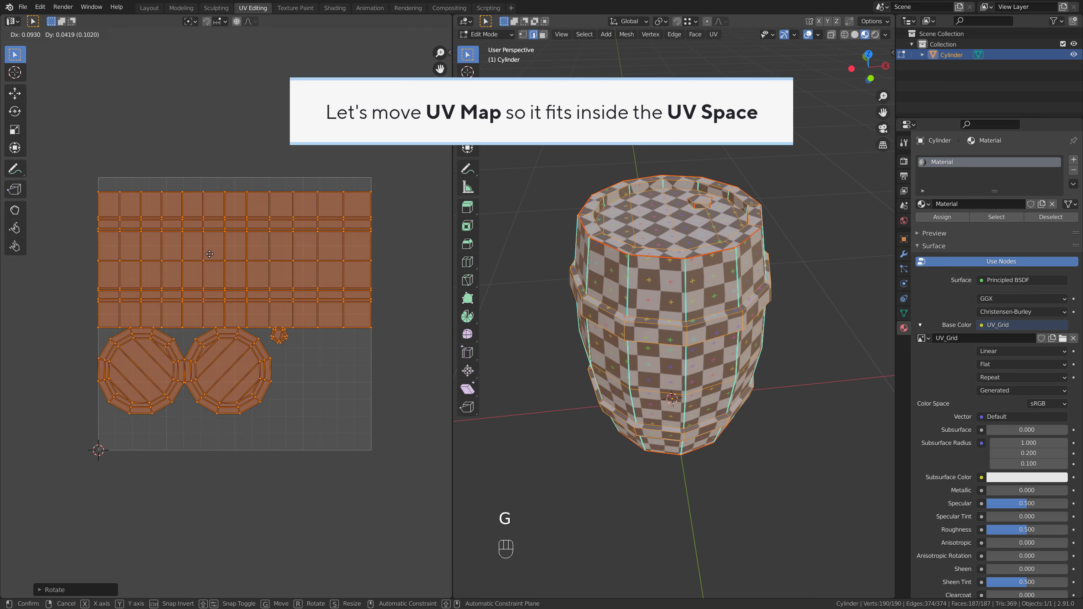
pyautogui.click(206, 238)
pyautogui.moveTo(452, 258); pyautogui.dragTo(635, 251)
pyautogui.scroll(3, 405, 201)
pyautogui.keyDown('shift'); pyautogui.moveTo(406, 201); pyautogui.dragTo(388, 365, button='middle'); pyautogui.keyUp('shift')
pyautogui.press('g')
pyautogui.click(395, 317)
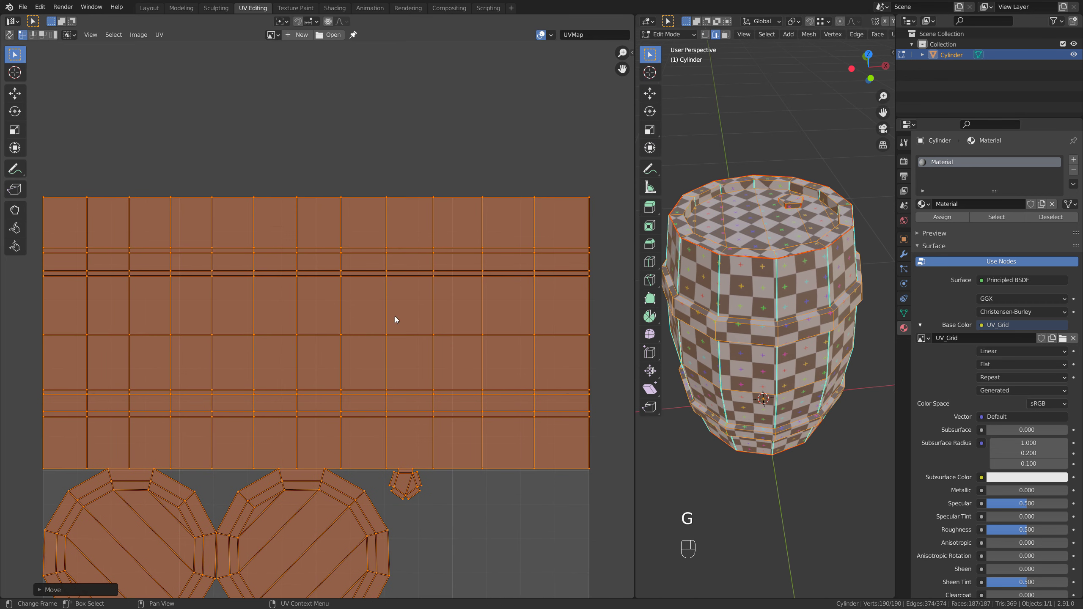
# Scale all the UV islands down slightly and reposition them to leave a thin margin inside the UV square's edges.
pyautogui.press('s')
pyautogui.click(587, 360)
pyautogui.press('g')
pyautogui.click(435, 264)
pyautogui.scroll(2, 435, 264)
pyautogui.moveTo(264, 213); pyautogui.dragTo(597, 369, button='middle')
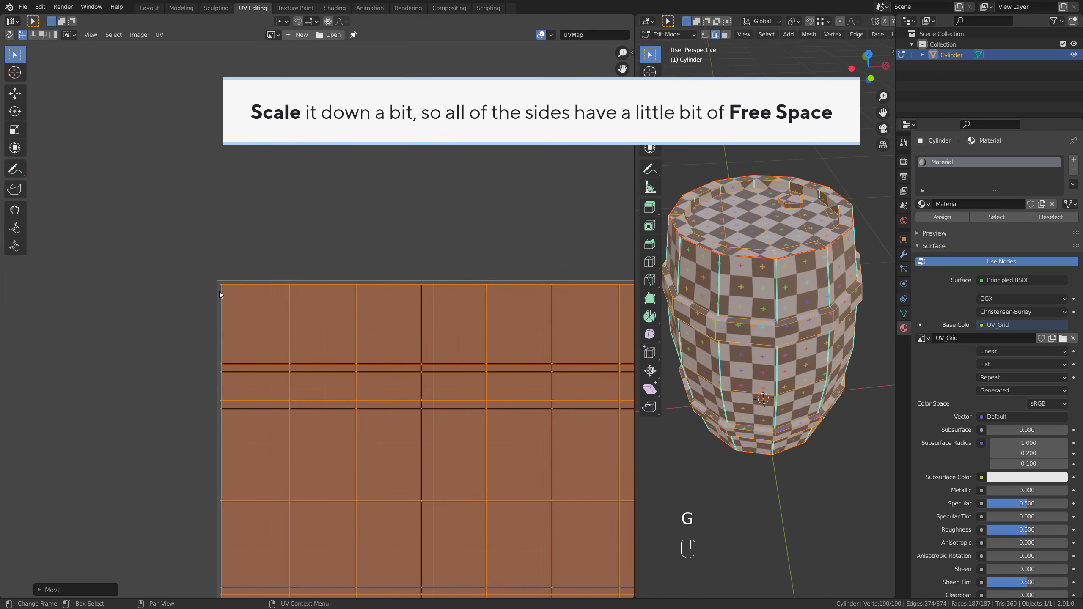
pyautogui.scroll(3, 220, 293)
pyautogui.press('g')
pyautogui.click(129, 250)
pyautogui.scroll(-1, 254, 270)
pyautogui.scroll(-1, 254, 270)
pyautogui.keyDown('shift'); pyautogui.moveTo(254, 270); pyautogui.dragTo(40, 303, button='middle'); pyautogui.keyUp('shift')
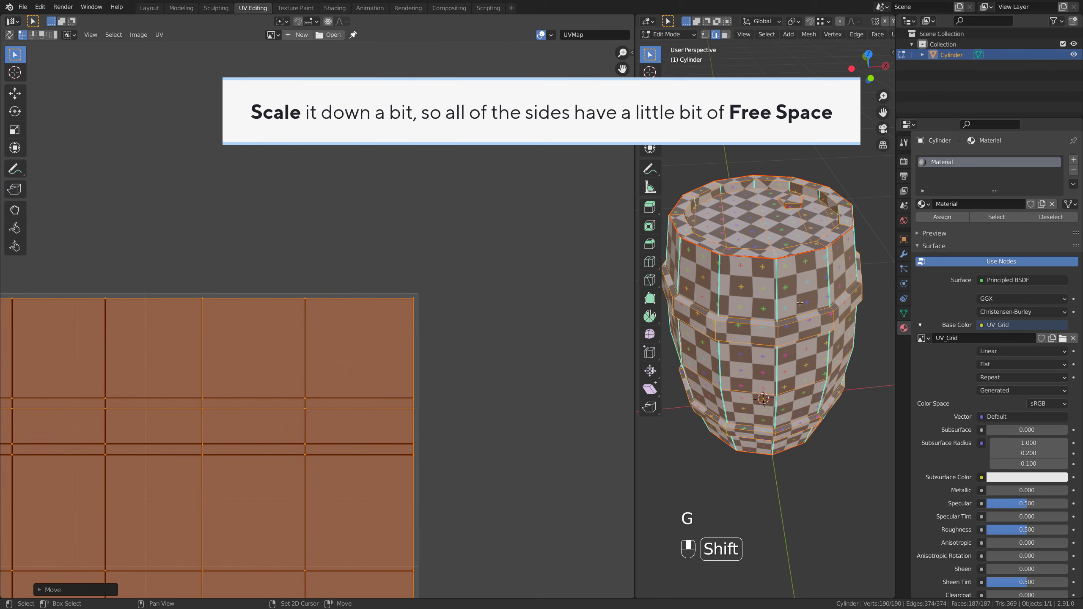
# Select the two round islands and the small pentagon island and move them about 0.009 down along Y, away from the wall island.
pyautogui.scroll(-2, 318, 321)
pyautogui.keyDown('shift'); pyautogui.moveTo(161, 381); pyautogui.dragTo(446, 184, button='middle'); pyautogui.keyUp('shift')
pyautogui.scroll(-2, 428, 256)
pyautogui.keyDown('shift'); pyautogui.moveTo(308, 345); pyautogui.dragTo(301, 318, button='middle'); pyautogui.keyUp('shift')
pyautogui.scroll(1, 301, 318)
pyautogui.keyDown('shift'); pyautogui.moveTo(353, 352); pyautogui.dragTo(360, 342, button='middle'); pyautogui.keyUp('shift')
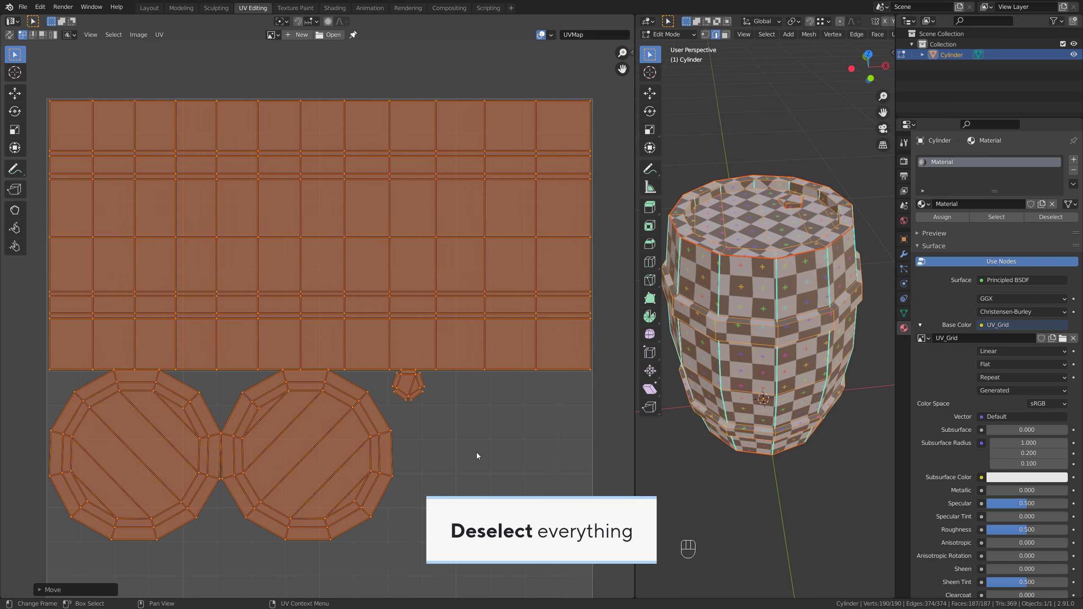
pyautogui.hotkey('alt', 'a')
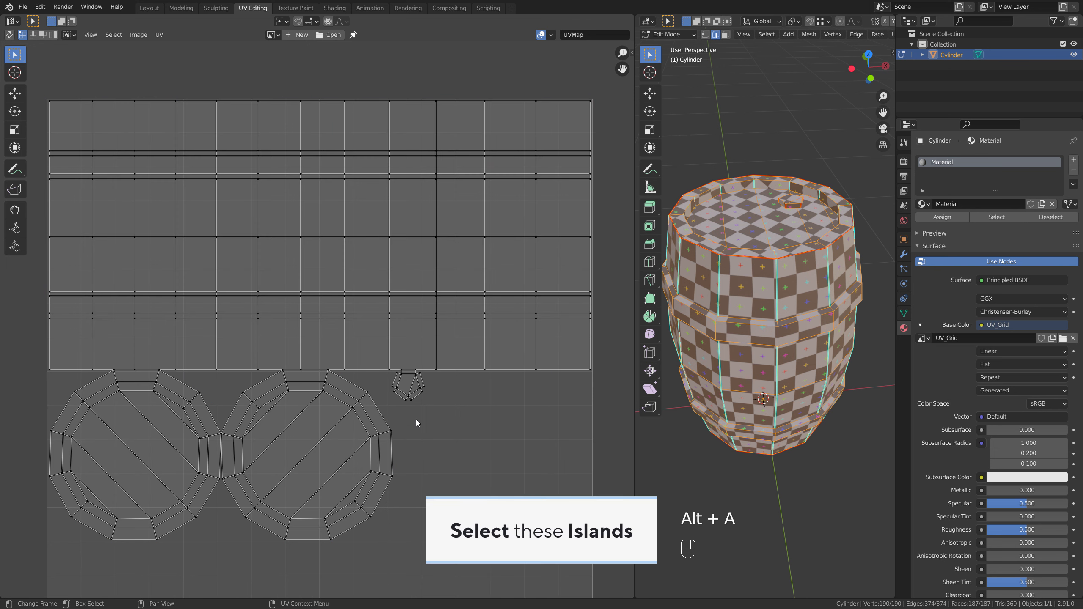
pyautogui.press('l')
pyautogui.press('l')
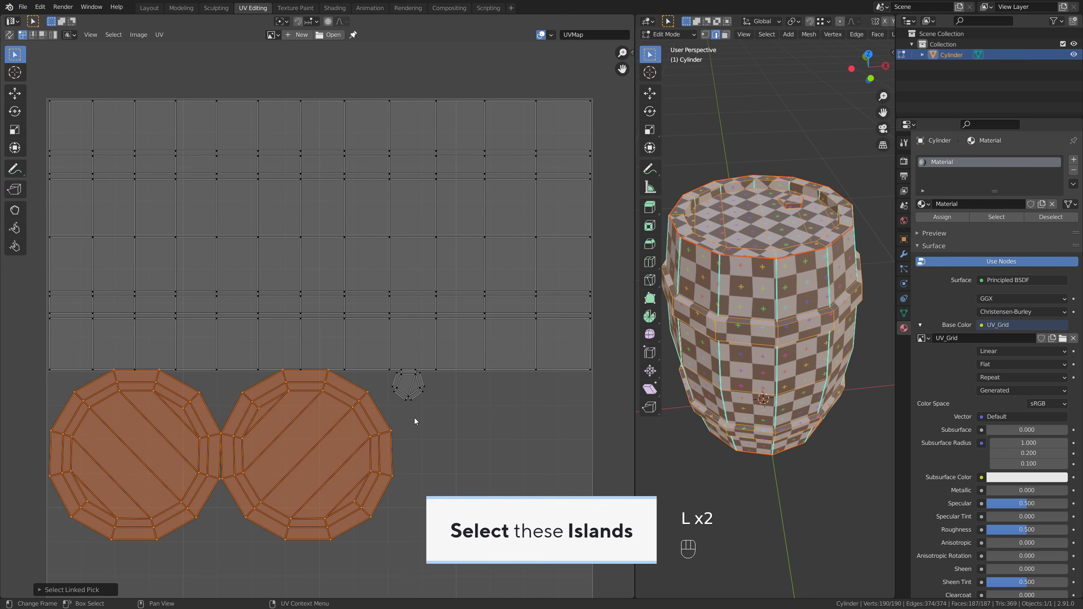
pyautogui.press('l')
pyautogui.press('g')
pyautogui.press('y')
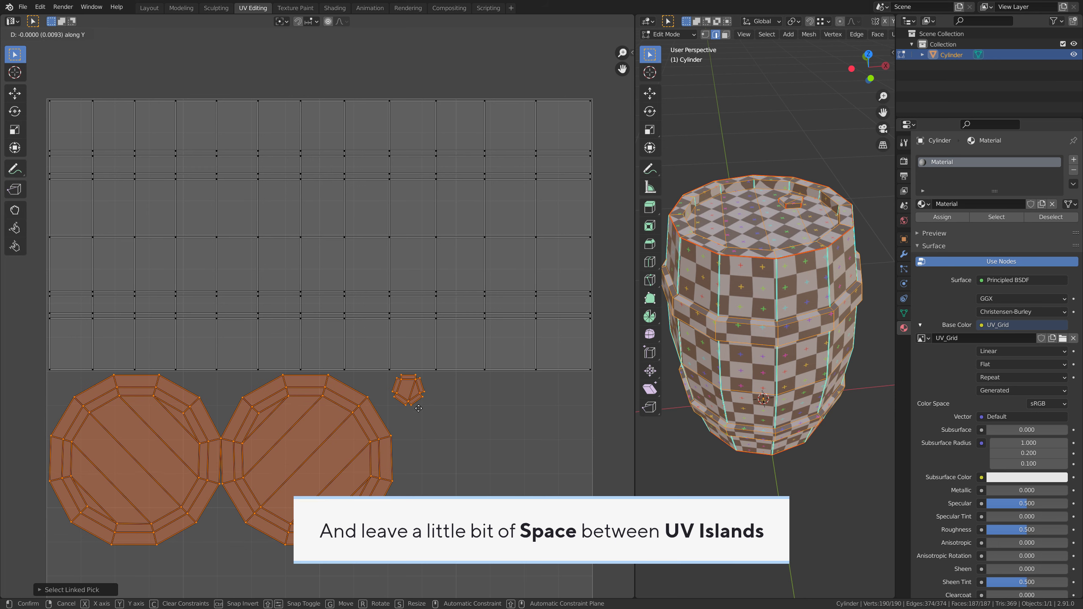
pyautogui.click(419, 409)
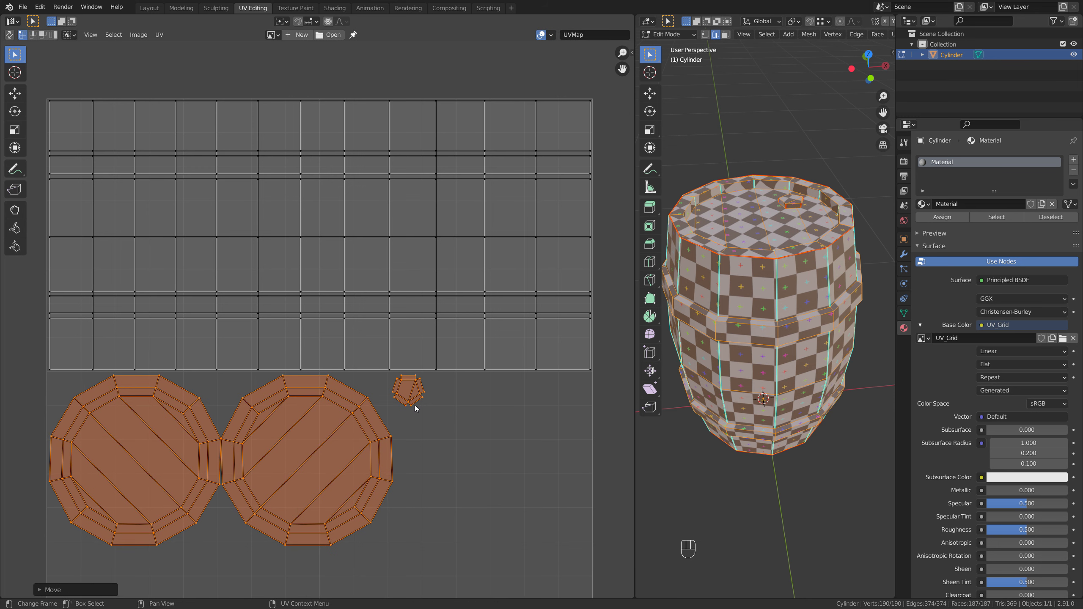
# Move the second round island about 0.0147 along X to leave a gap between the two round islands.
pyautogui.hotkey('alt', 'a')
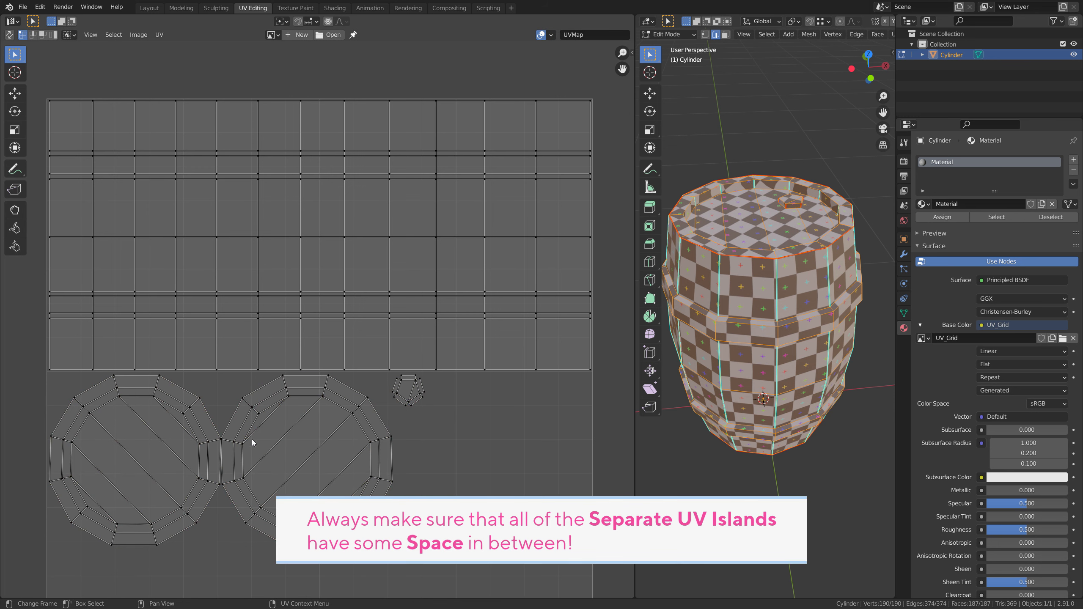
pyautogui.press('l')
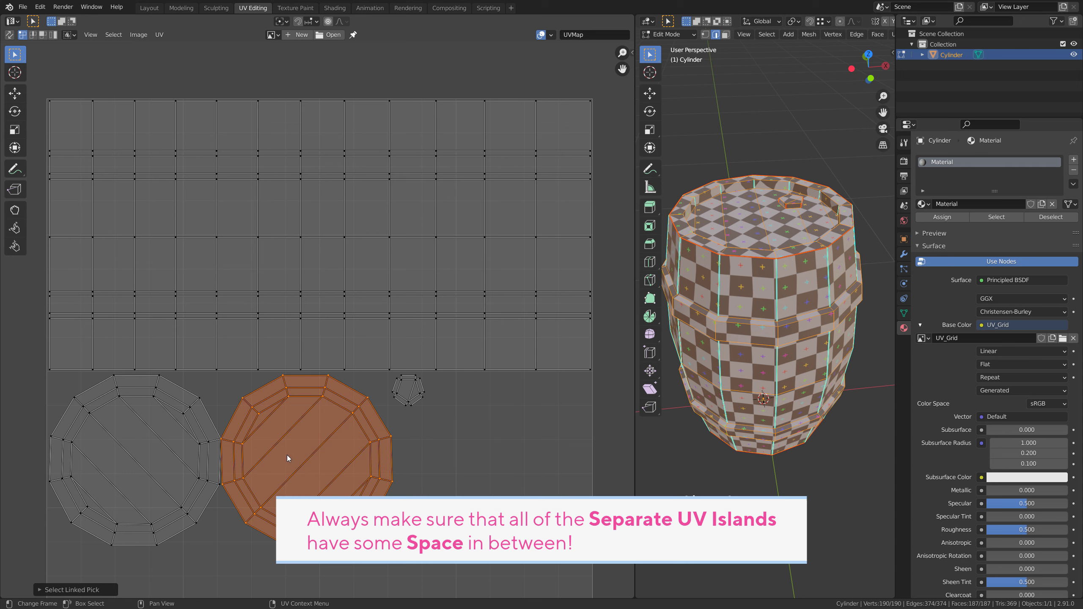
pyautogui.press('g')
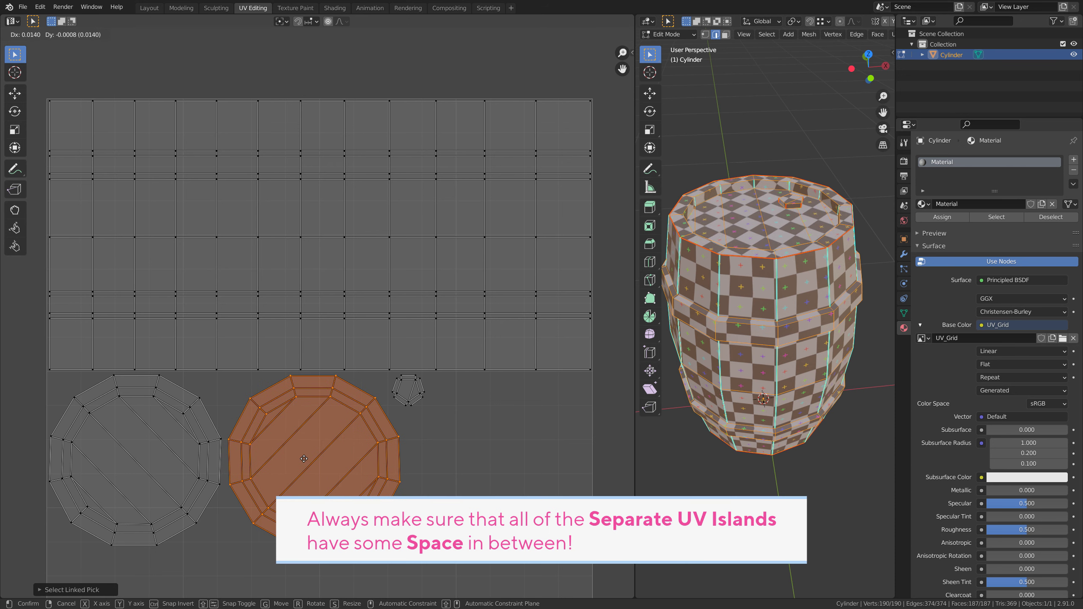
pyautogui.press('x')
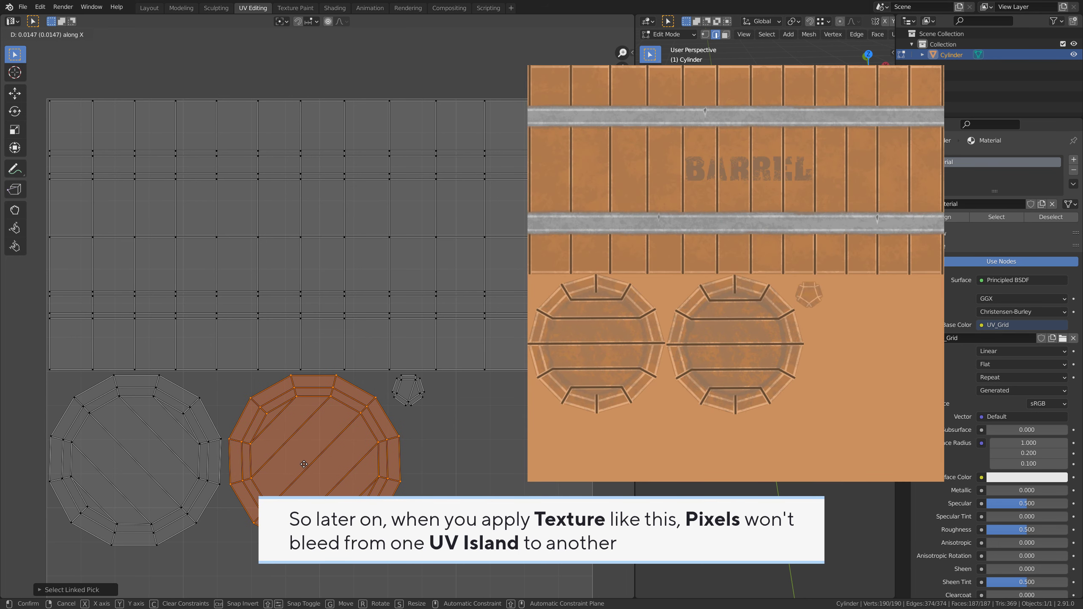
pyautogui.click(304, 464)
# Move the small pentagon island slightly farther from the second round island and the wall island.
pyautogui.hotkey('alt', 'a')
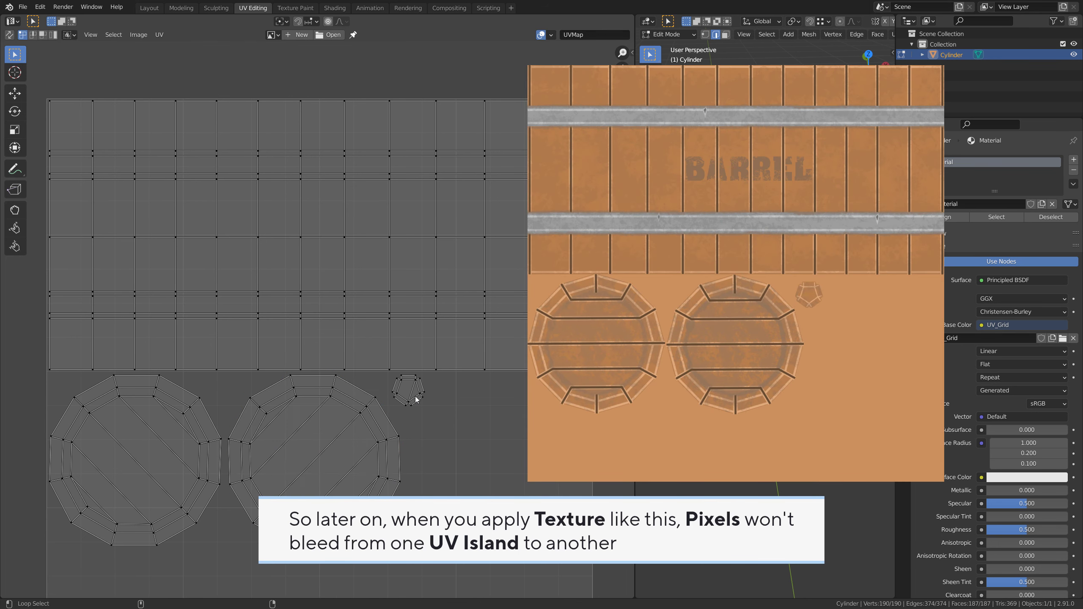
pyautogui.scroll(-1, 452, 442)
pyautogui.press('g')
pyautogui.press('g')
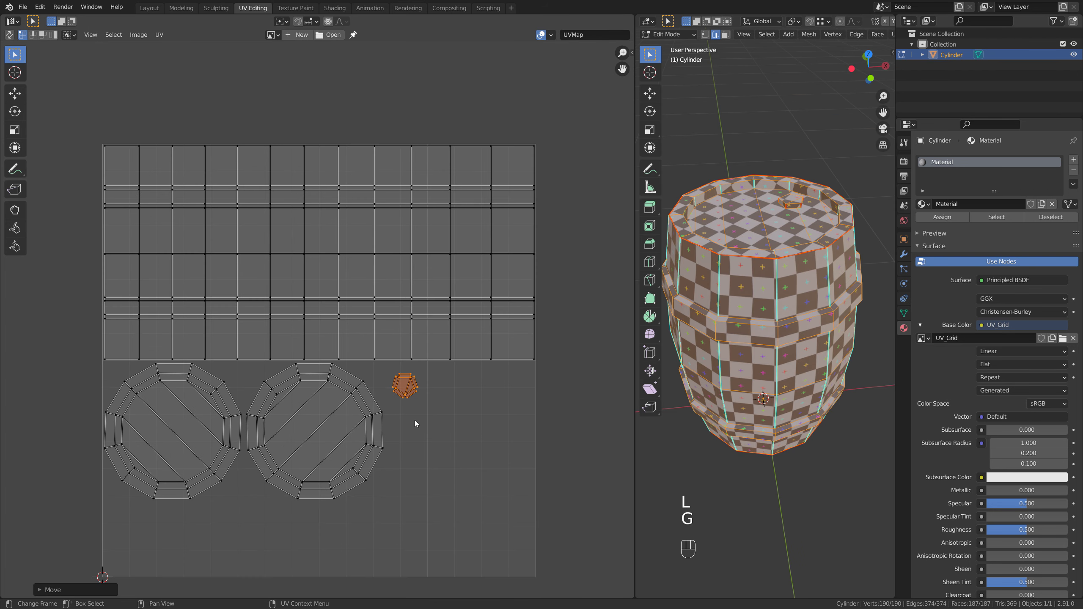
pyautogui.click(410, 412)
# Narrow the UV editor and test-move the first round island, viewing both barrel ends to identify which one it textures.
pyautogui.scroll(-6, 391, 424)
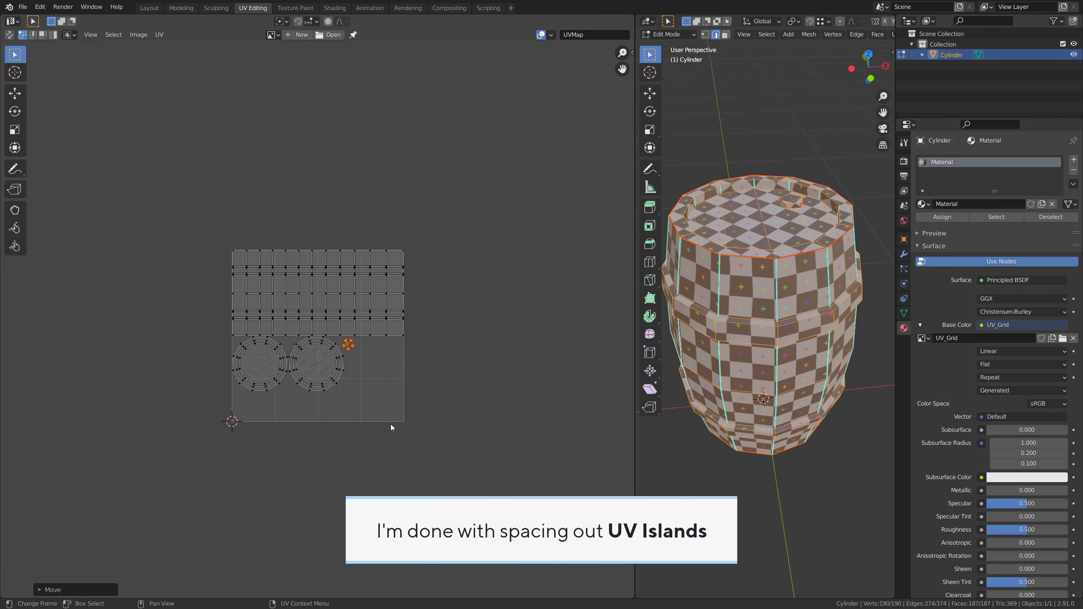
pyautogui.scroll(6, 391, 424)
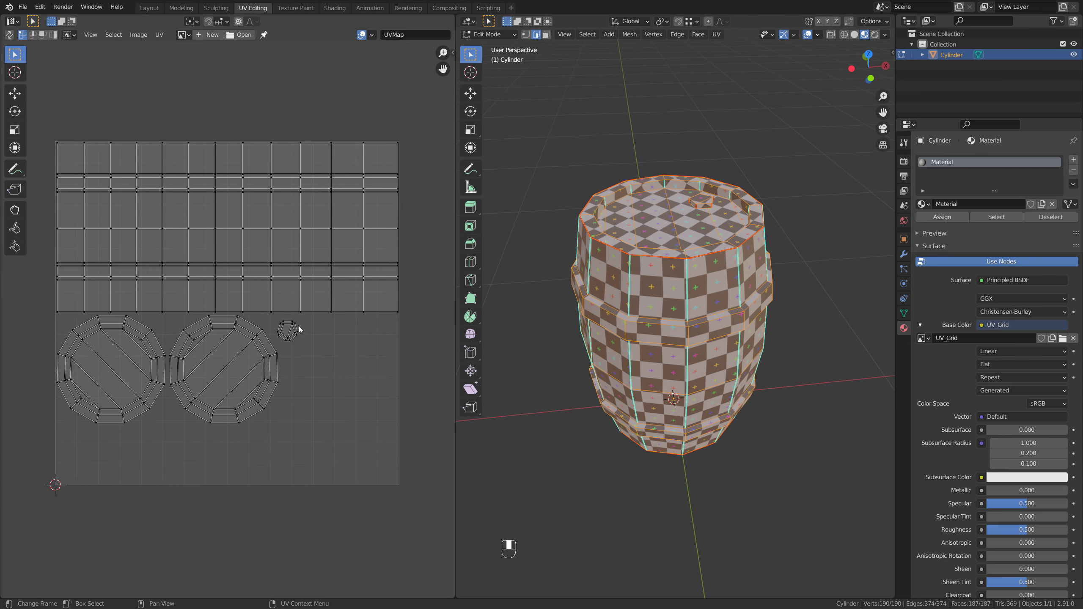
pyautogui.moveTo(299, 326); pyautogui.dragTo(303, 327, button='middle')
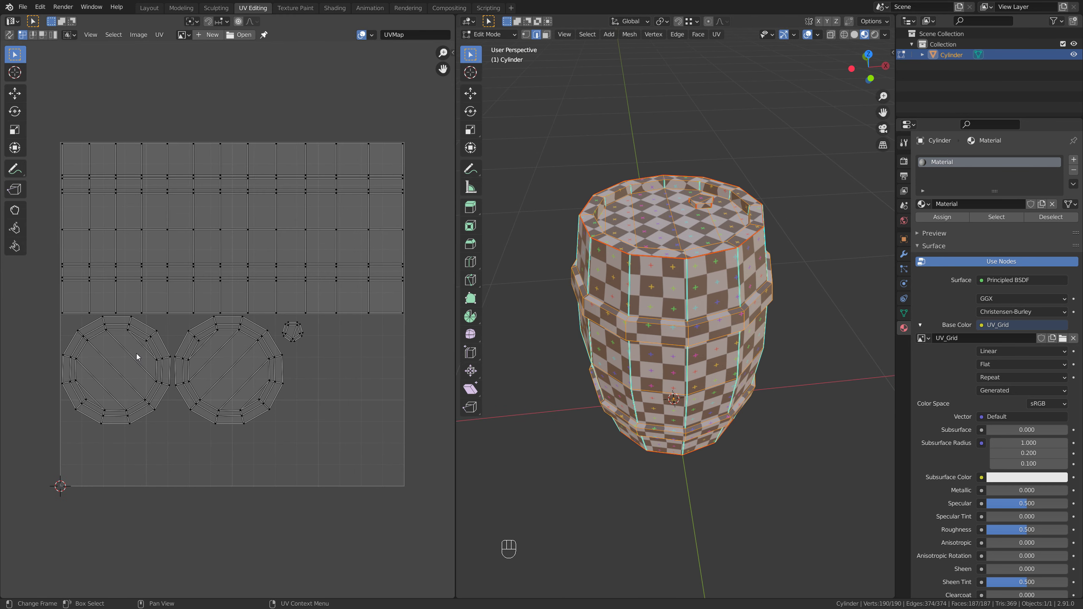
pyautogui.press('l')
pyautogui.press('g')
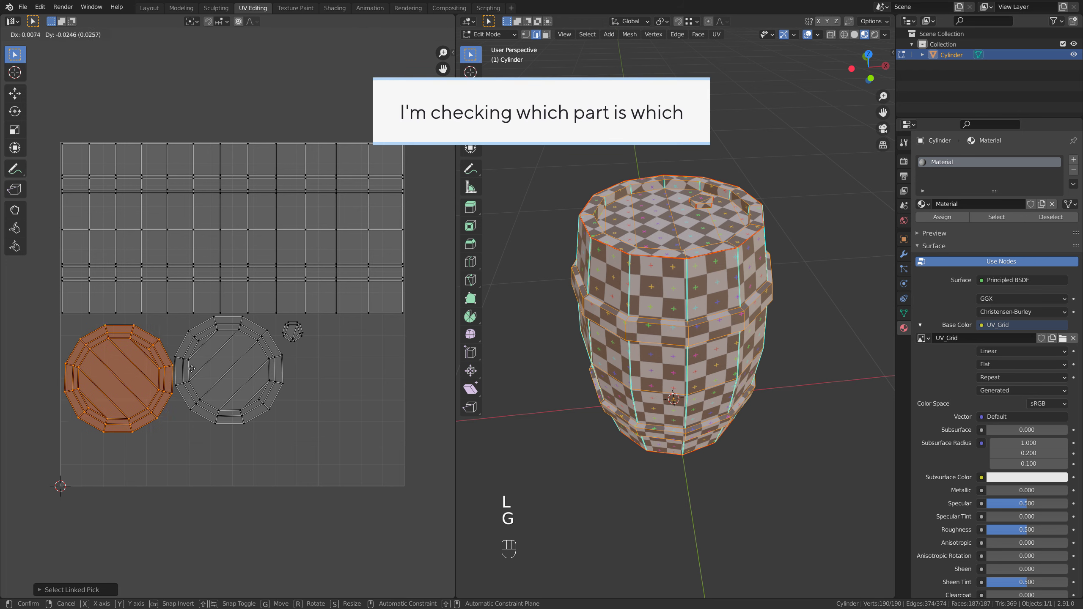
pyautogui.rightClick(171, 370)
pyautogui.moveTo(813, 387); pyautogui.dragTo(811, 252, button='middle')
pyautogui.press('g')
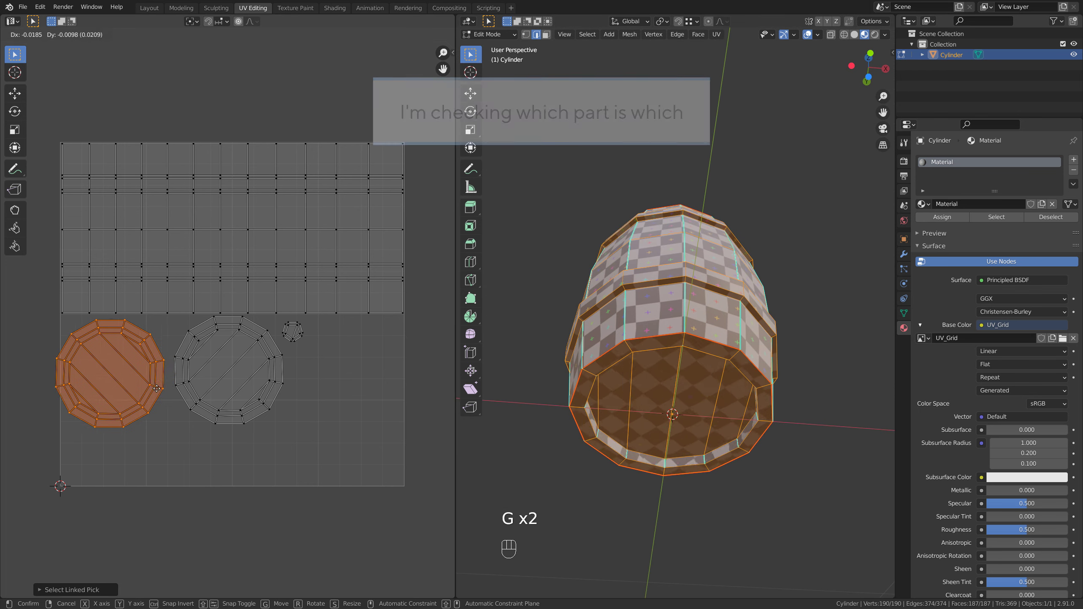
pyautogui.rightClick(166, 378)
pyautogui.scroll(1, 166, 378)
# Swap the two round islands so the barrel top's island sits at the left of the UV square.
pyautogui.press('g')
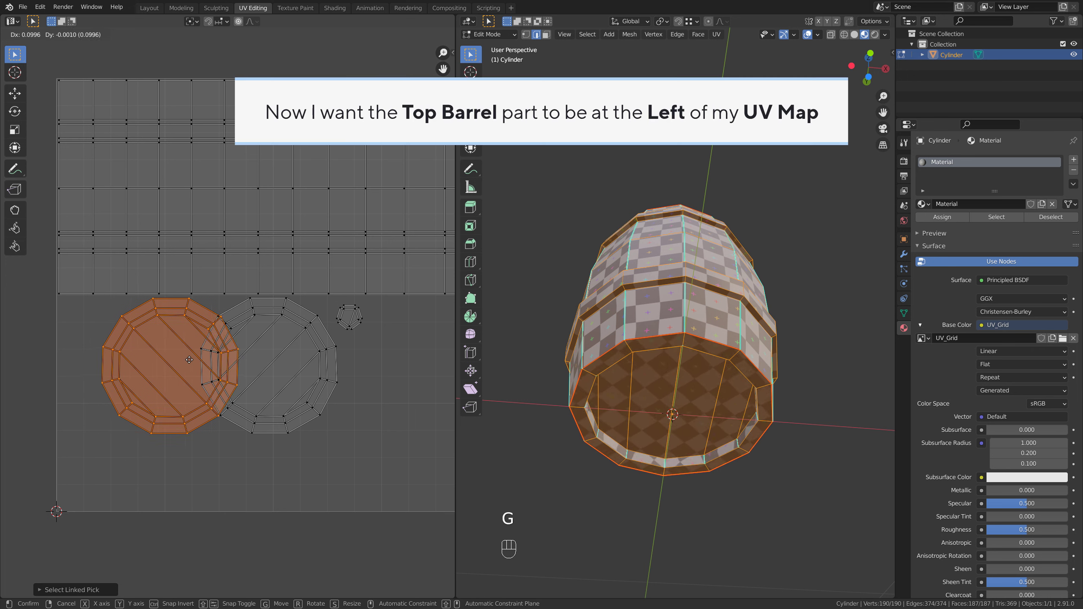
pyautogui.click(284, 371)
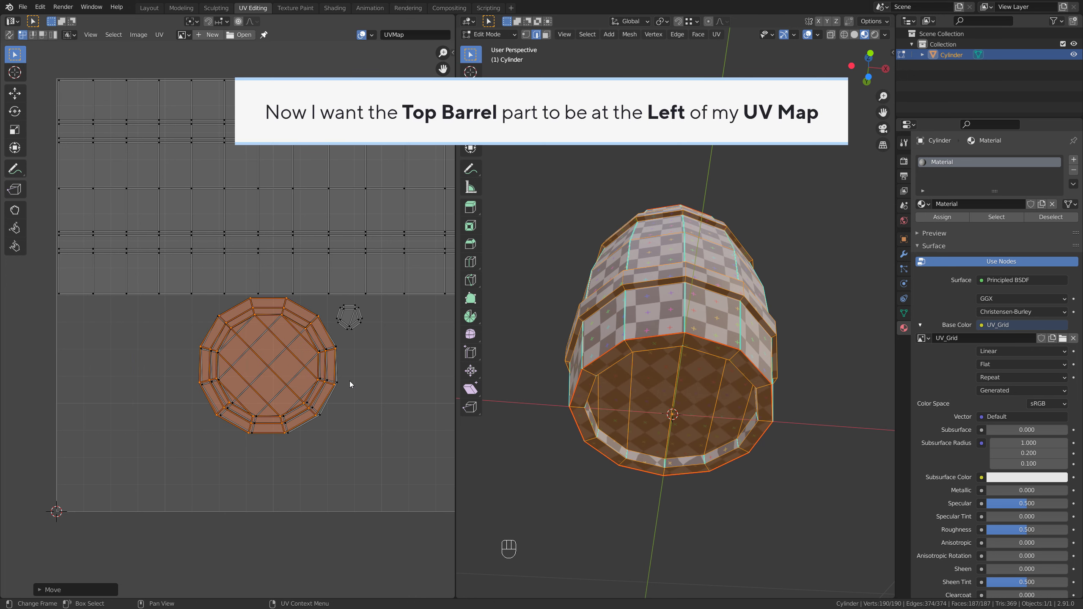
pyautogui.press('l')
pyautogui.scroll(1, 368, 387)
pyautogui.press('g')
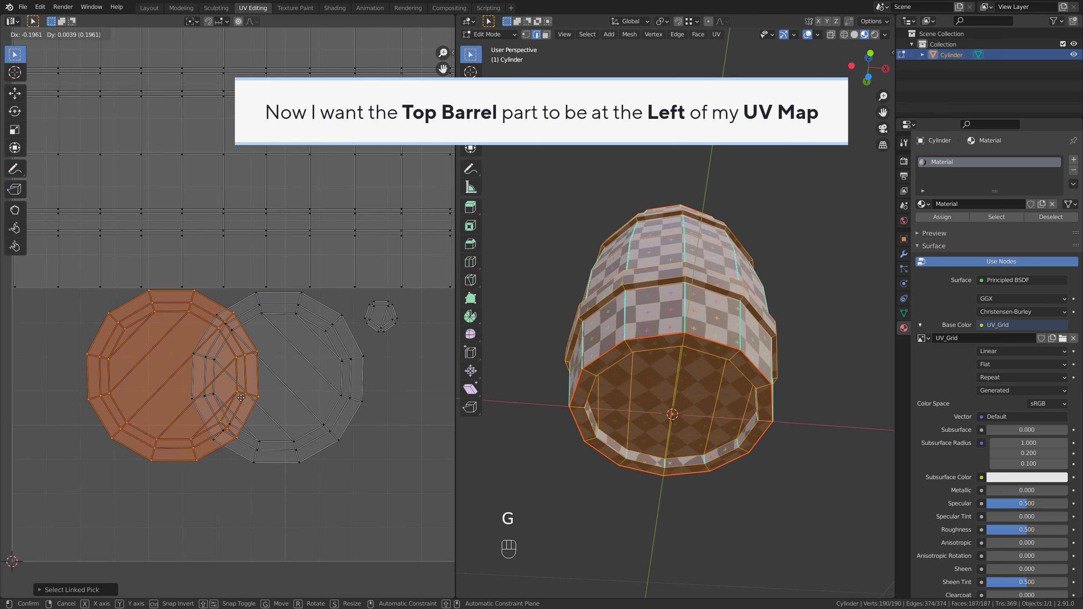
pyautogui.click(170, 400)
# Test-move each swapped round island and view both ends of the barrel to verify which part it textures.
pyautogui.moveTo(666, 275); pyautogui.dragTo(660, 404, button='middle')
pyautogui.press('g')
pyautogui.rightClick(114, 348)
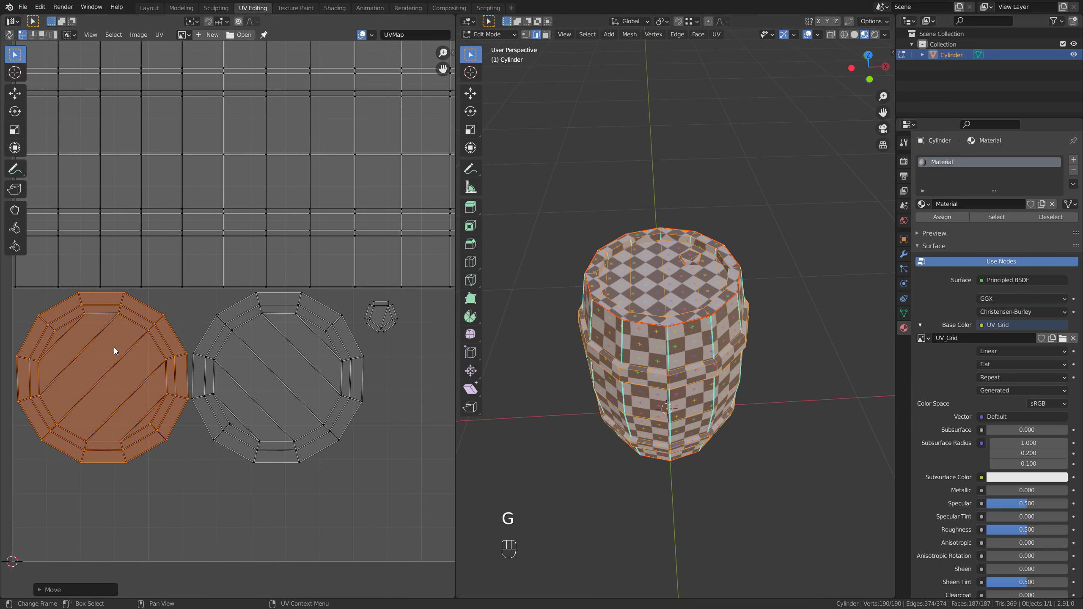
pyautogui.hotkey('alt', 'a')
pyautogui.press('l')
pyautogui.press('g')
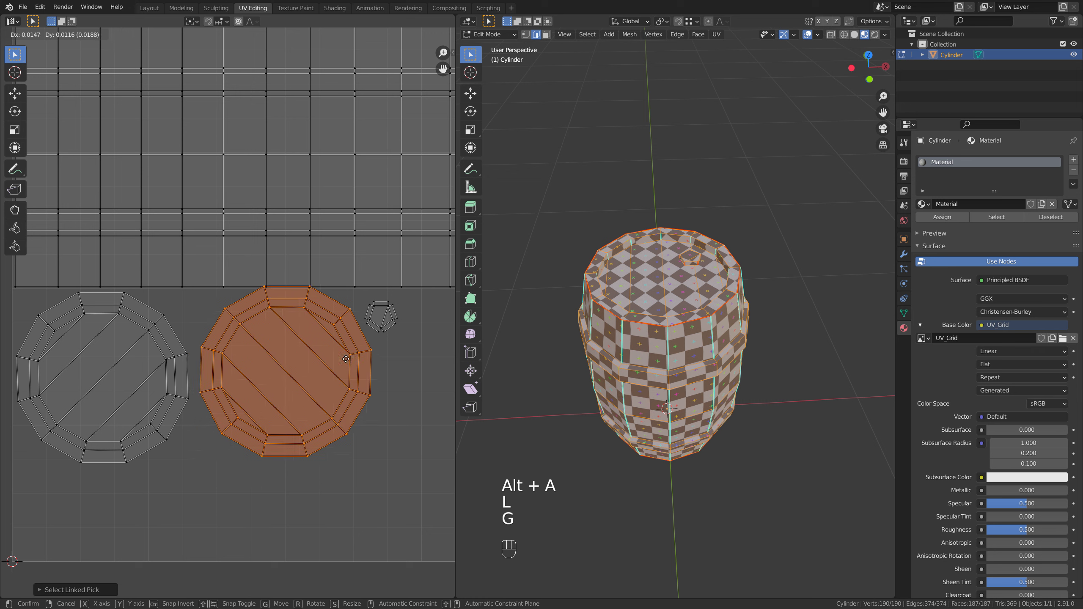
pyautogui.rightClick(313, 353)
pyautogui.moveTo(678, 395); pyautogui.dragTo(693, 273, button='middle')
pyautogui.press('g')
pyautogui.rightClick(388, 332)
pyautogui.hotkey('alt', 'a')
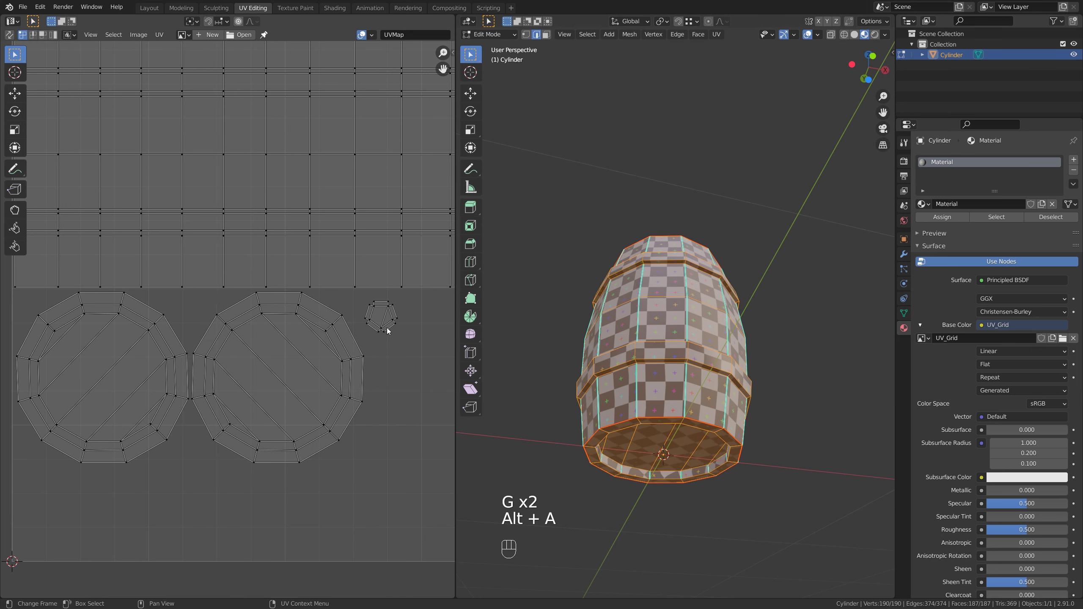
# Select the wall island and test-move it downward to check which way the texture travels on the barrel's side.
pyautogui.scroll(-1, 378, 315)
pyautogui.press('l')
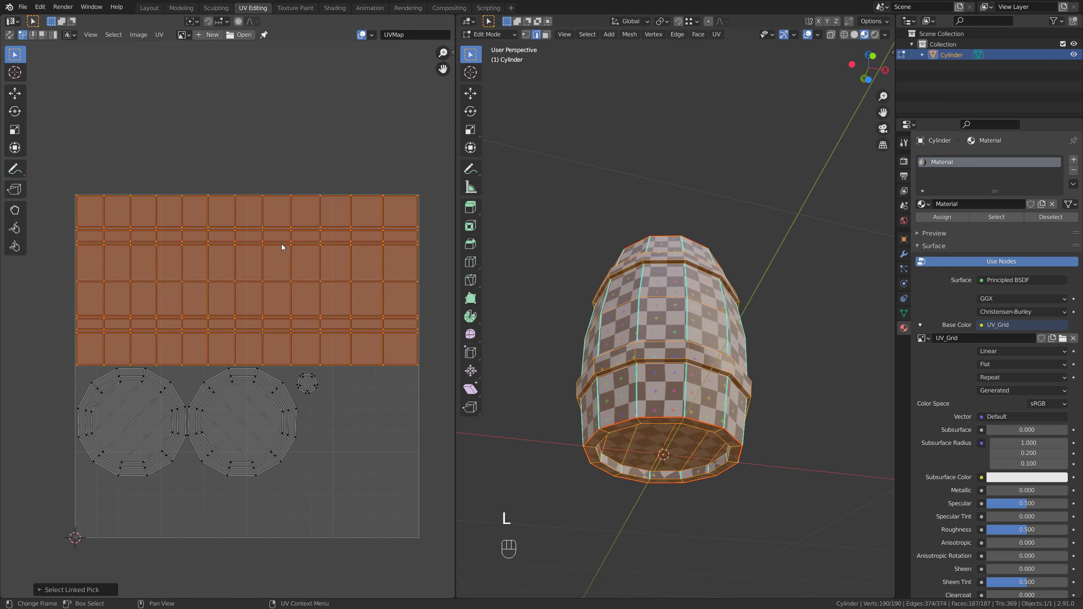
pyautogui.moveTo(505, 272); pyautogui.dragTo(550, 333, button='middle')
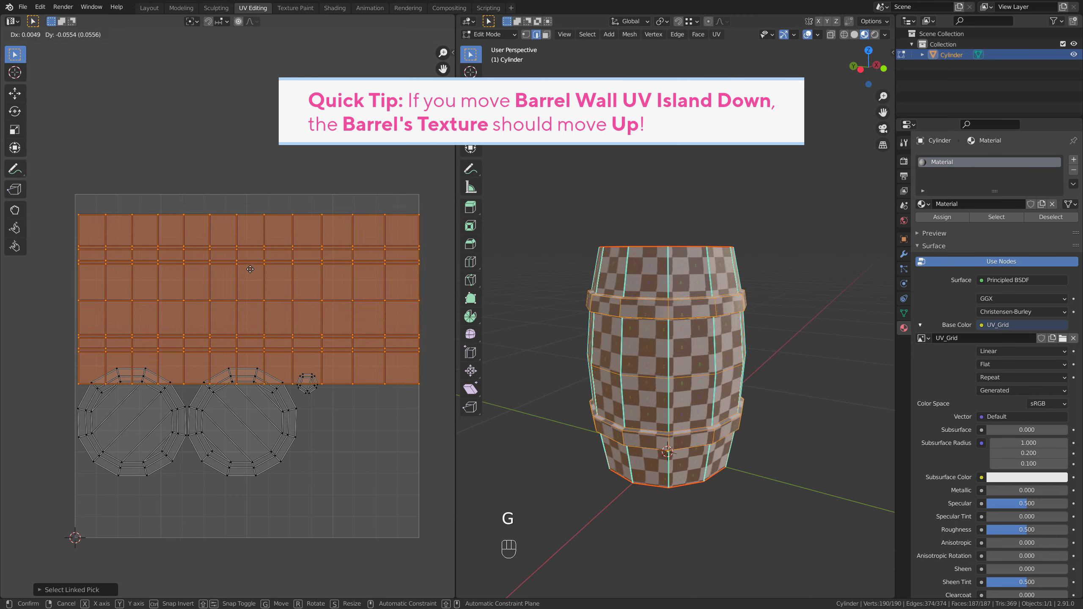
pyautogui.moveTo(249, 284)
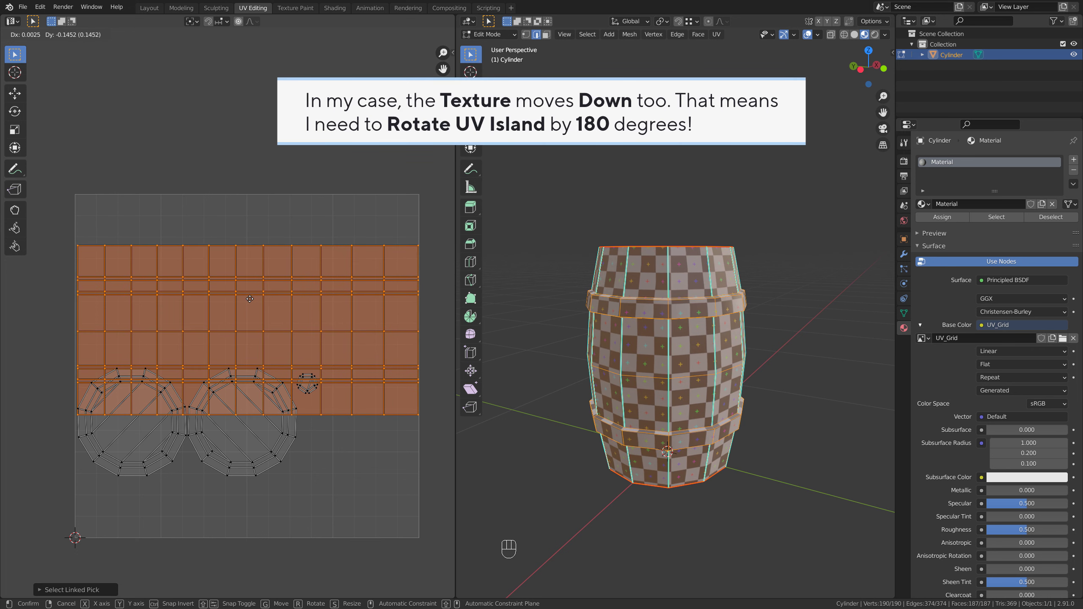
pyautogui.press('Escape')
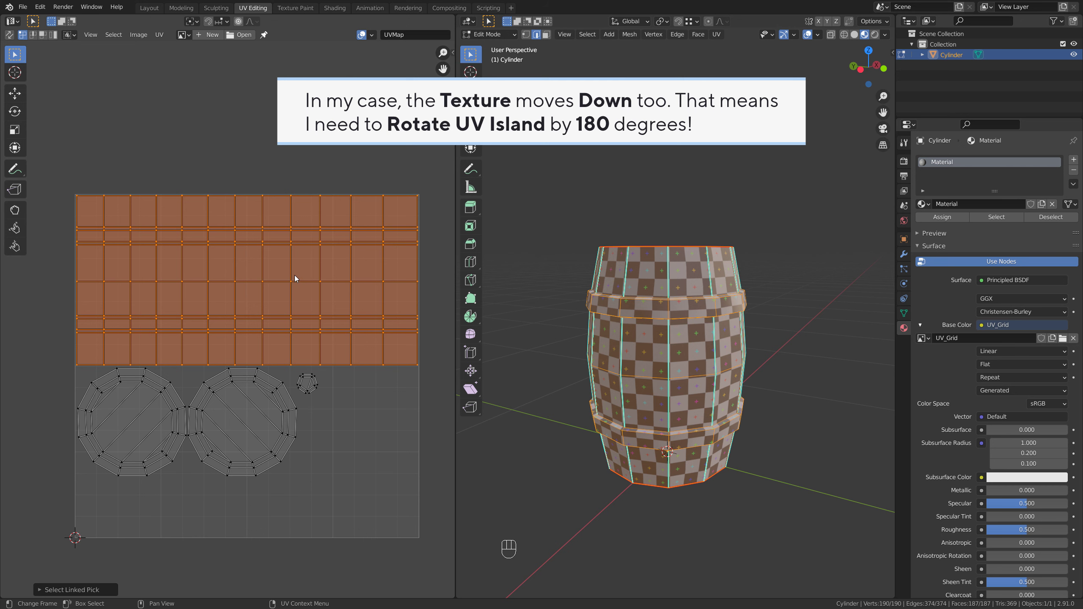
# Rotate the wall island by 180 degrees and recheck the texture's direction with temporary moves.
pyautogui.press('r')
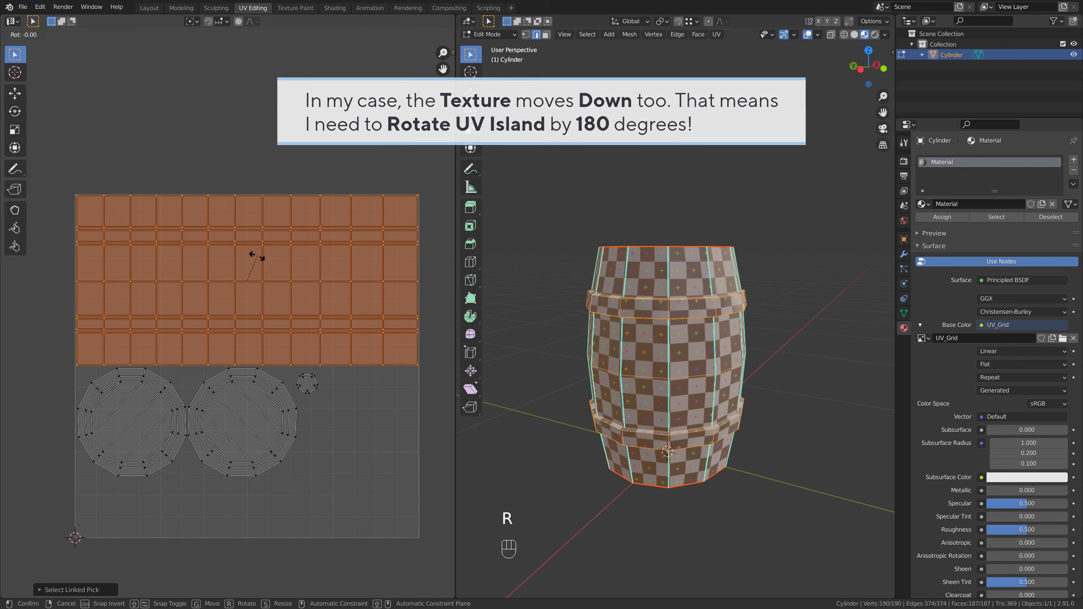
pyautogui.write('180')
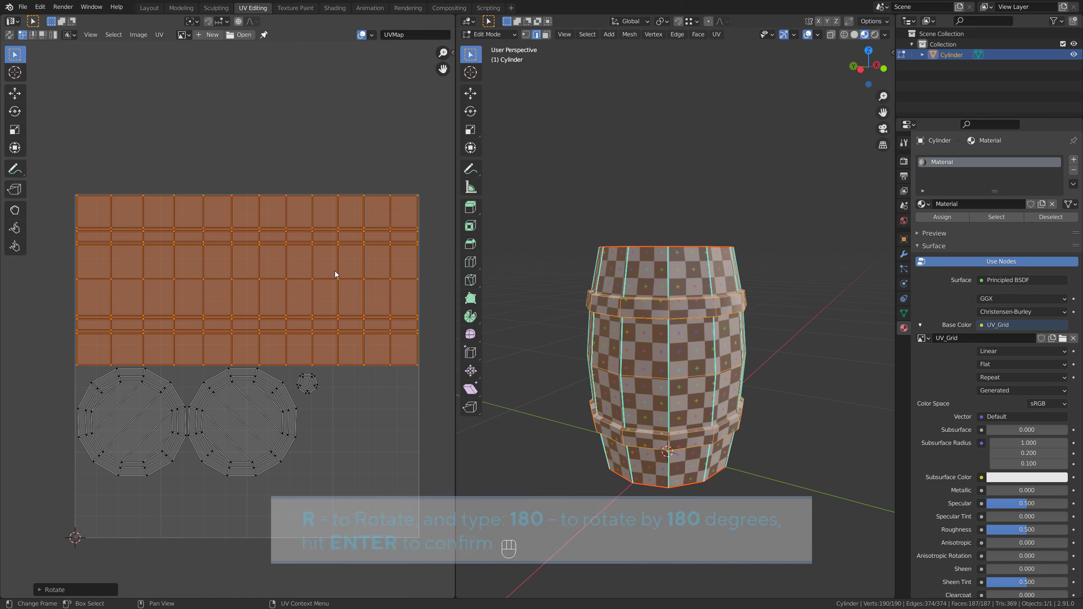
pyautogui.write('g')
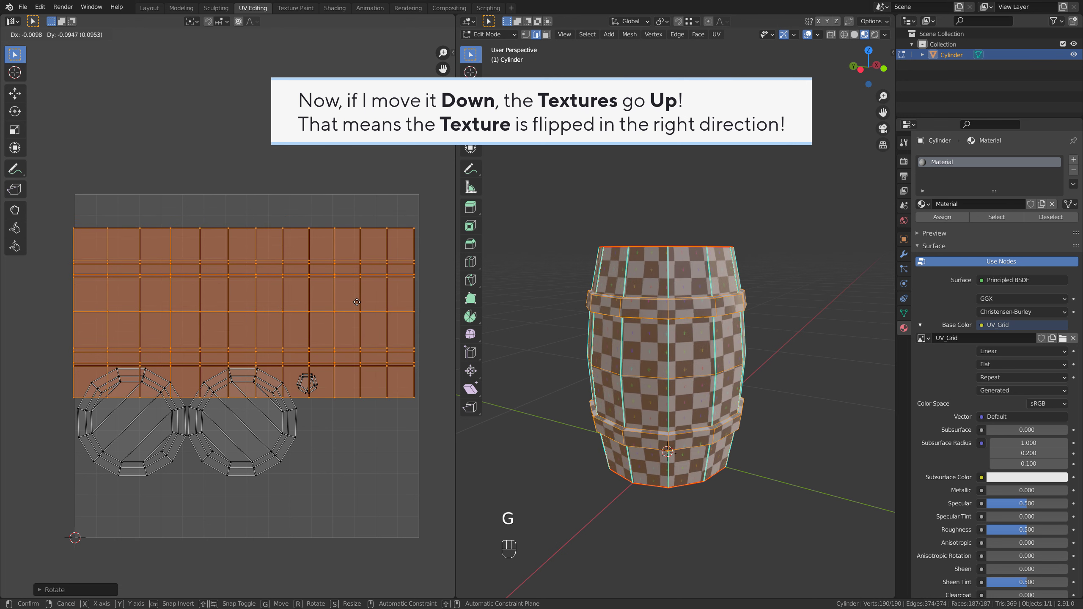
pyautogui.rightClick(357, 305)
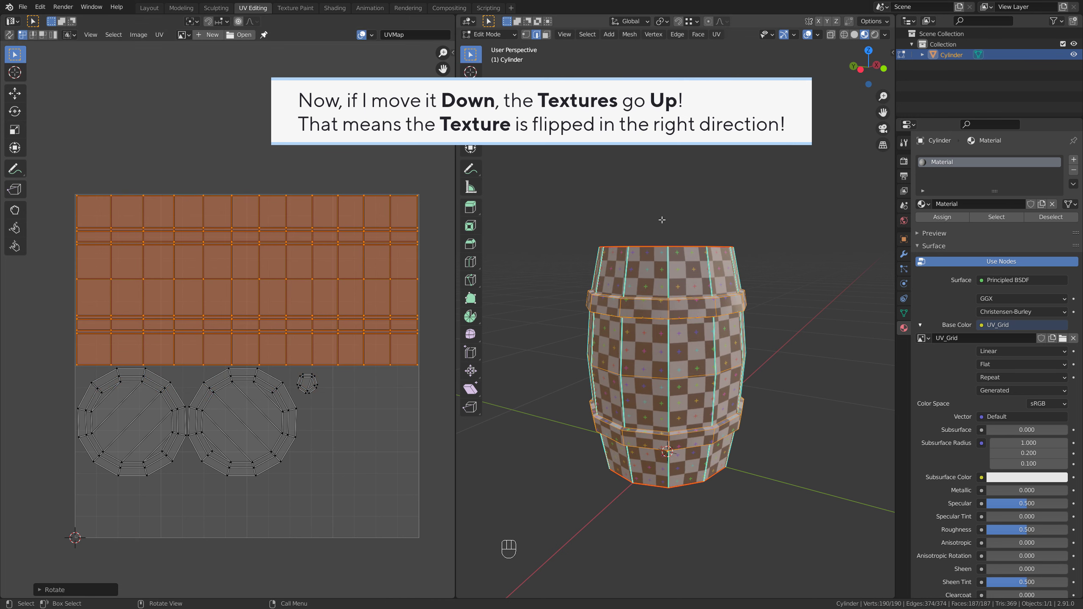
pyautogui.press('g')
pyautogui.rightClick(285, 295)
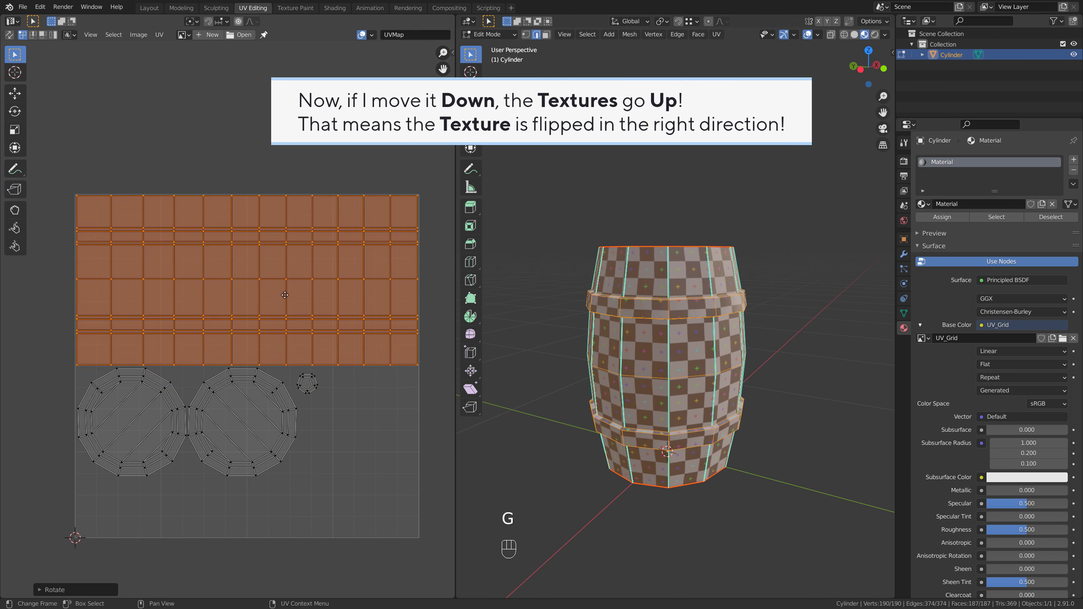
pyautogui.press('g')
pyautogui.rightClick(316, 279)
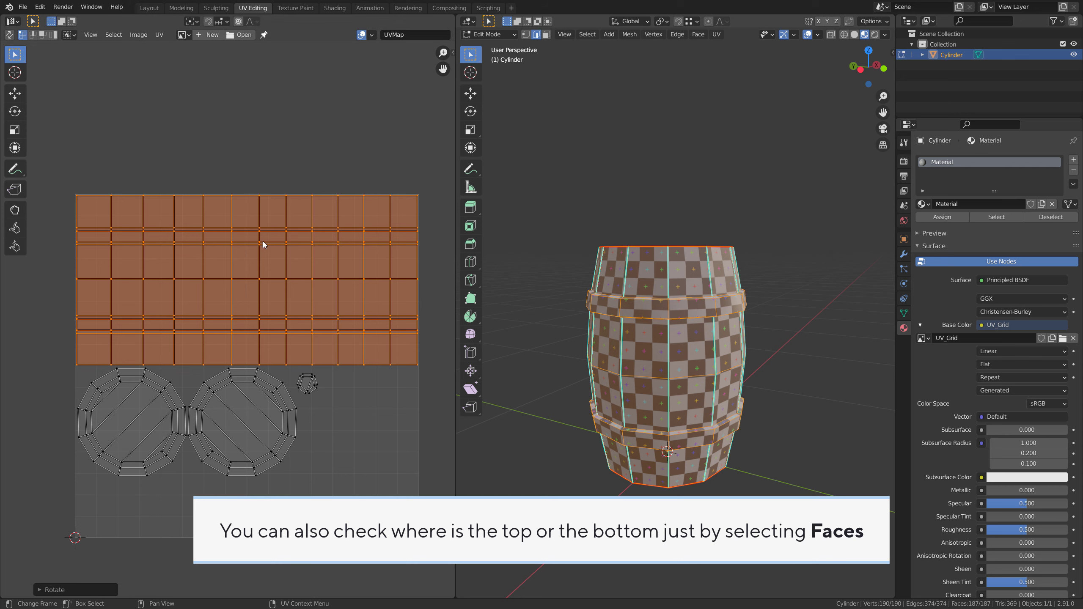
# Turn on UV sync selection, try selecting on the wall's upper band, and switch to face selection.
pyautogui.click(9, 36)
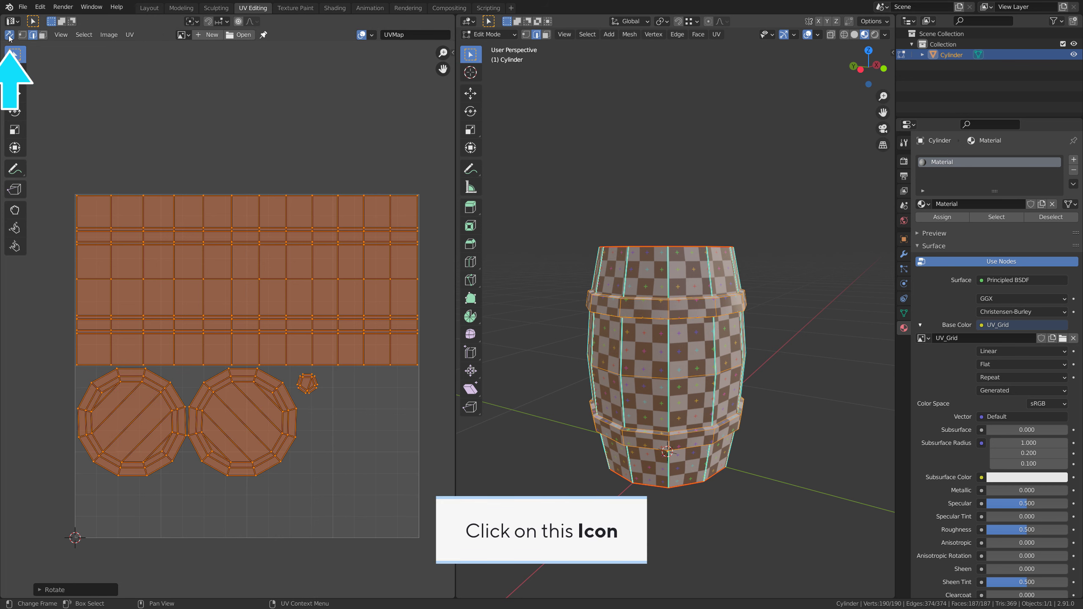
pyautogui.click(225, 242)
pyautogui.keyDown('shift'); pyautogui.click(229, 234); pyautogui.keyUp('shift')
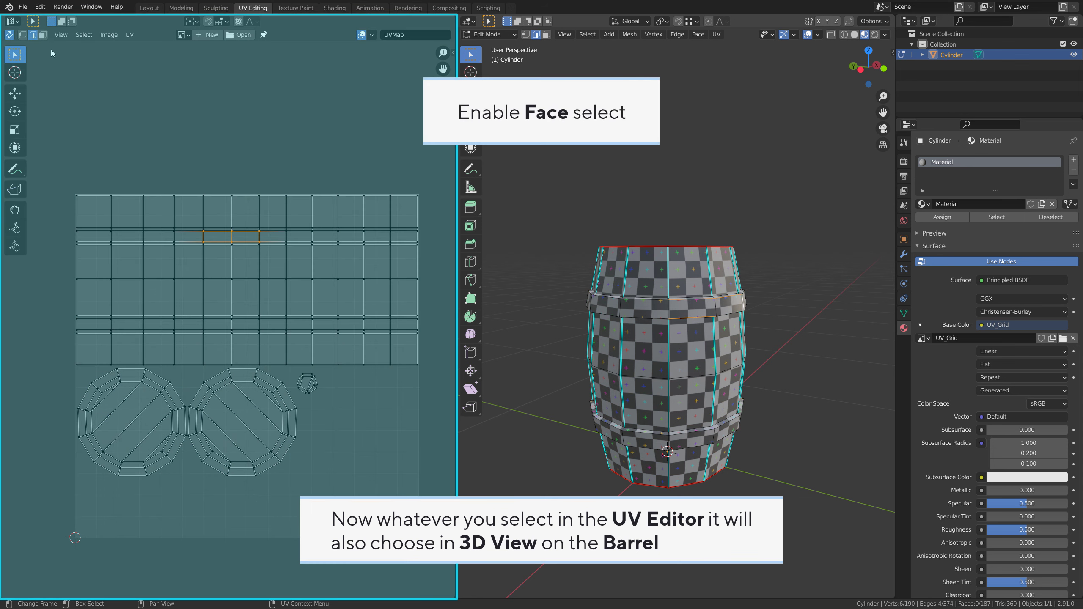
pyautogui.click(43, 35)
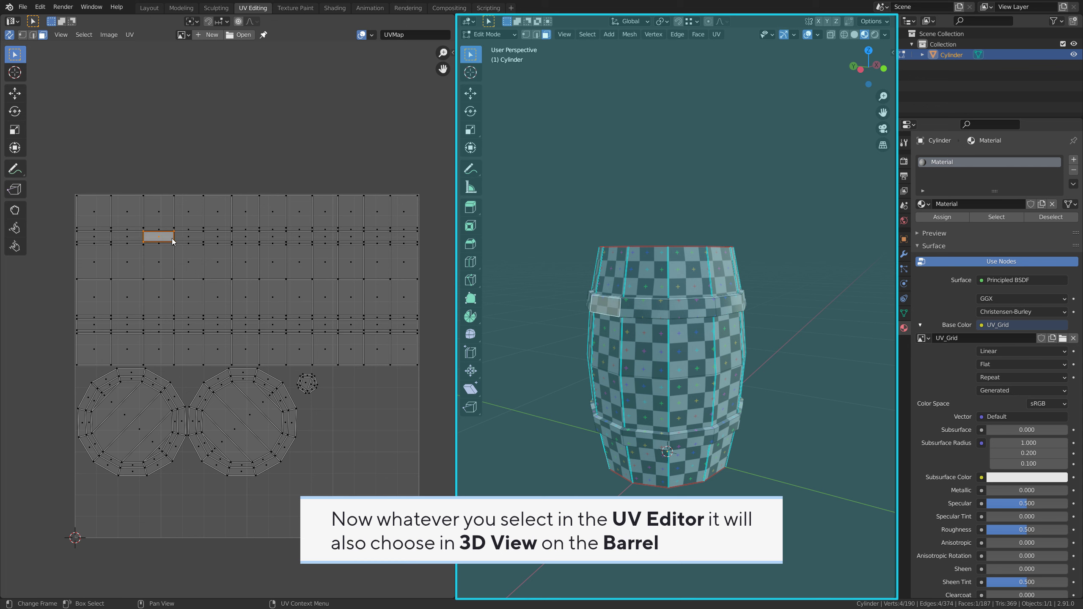
# Select faces along the wall island's upper and lower bands to check which barrel parts they match.
pyautogui.press('shift')
pyautogui.keyDown('shift'); pyautogui.click(188, 237); pyautogui.keyUp('shift')
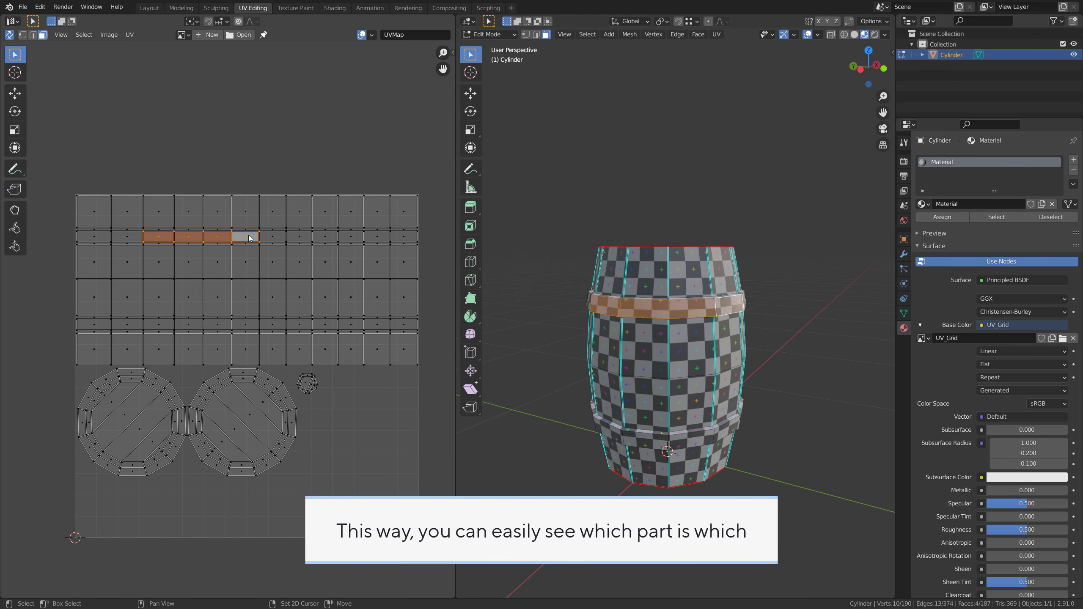
pyautogui.click(215, 325)
pyautogui.keyDown('shift'); pyautogui.click(246, 325); pyautogui.keyUp('shift')
pyautogui.keyDown('shift'); pyautogui.click(273, 325); pyautogui.keyUp('shift')
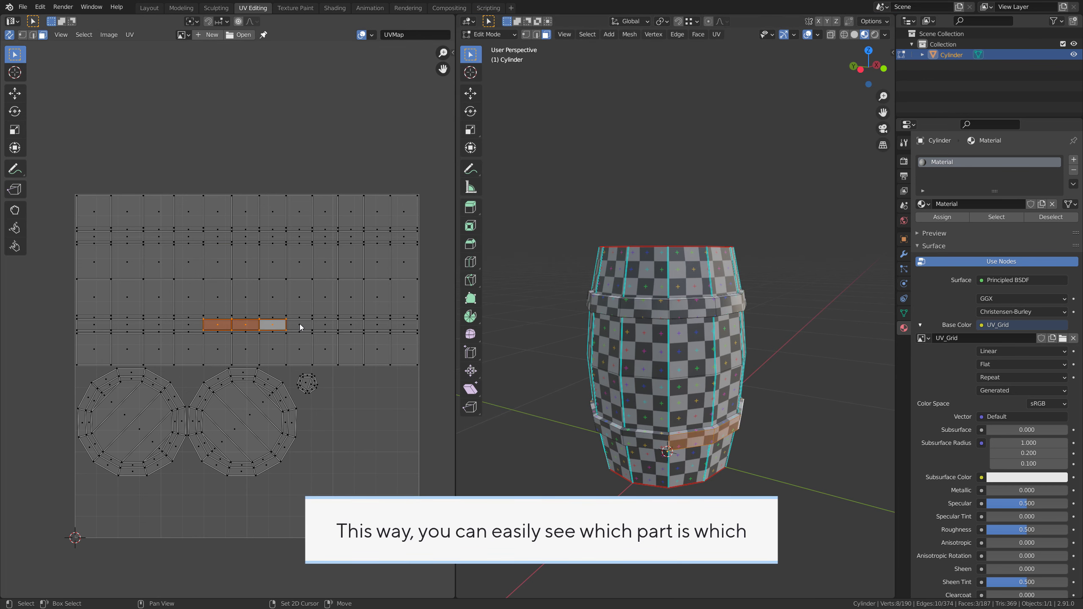
pyautogui.keyDown('shift'); pyautogui.click(301, 325); pyautogui.keyUp('shift')
pyautogui.moveTo(720, 444); pyautogui.dragTo(703, 440, button='middle')
# Clear the selection, restore edge selection with UV sync off, and select the whole barrel mesh to bring its UV islands back.
pyautogui.hotkey('alt', 'a')
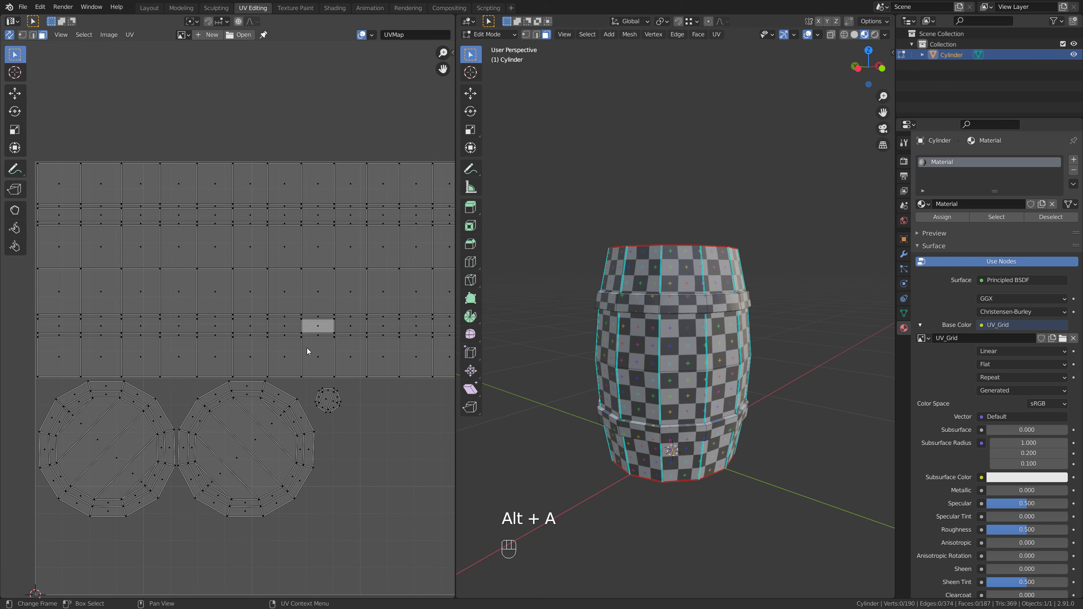
pyautogui.moveTo(307, 348); pyautogui.dragTo(282, 304, button='middle')
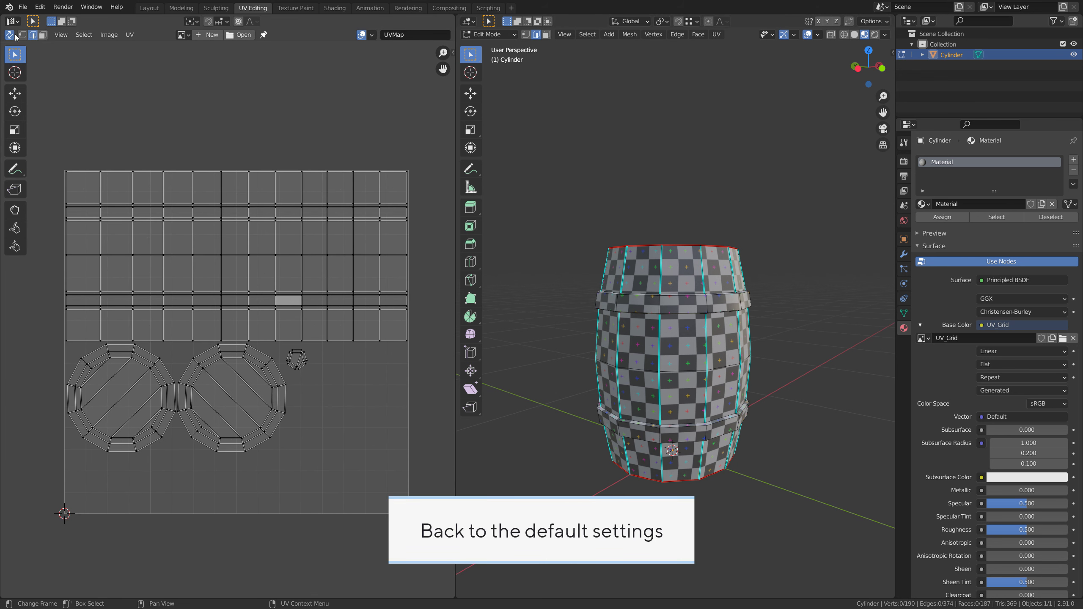
pyautogui.click(9, 35)
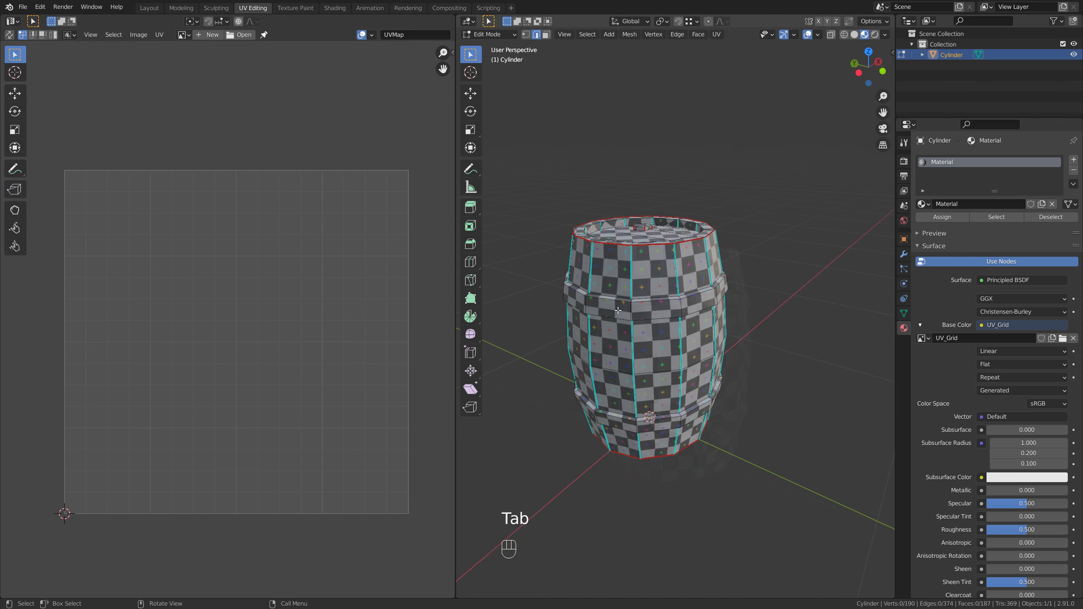
pyautogui.press('a')
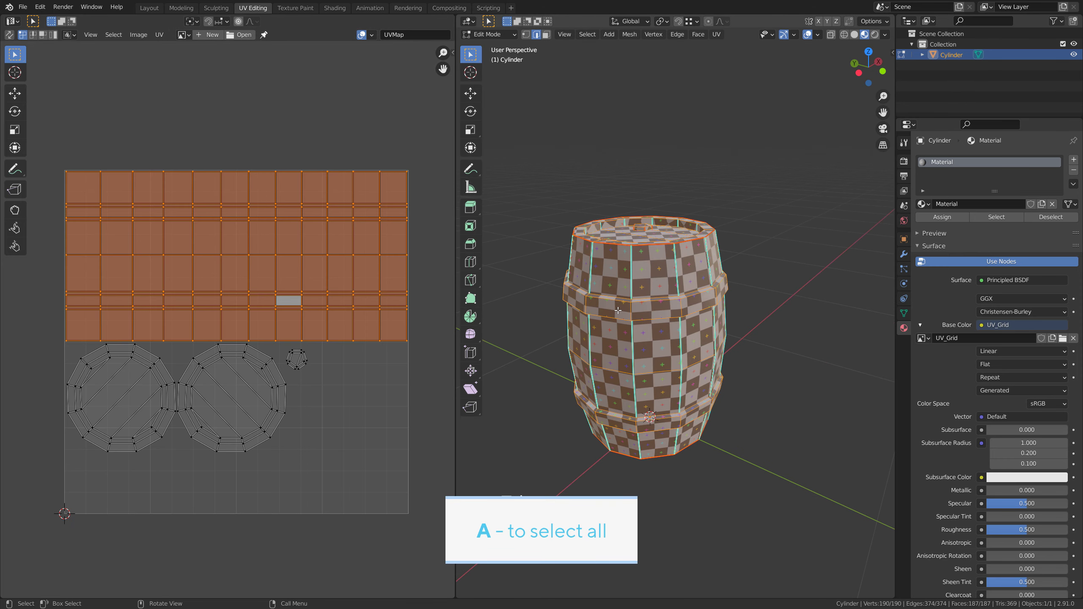
pyautogui.moveTo(622, 306); pyautogui.dragTo(624, 319, button='middle')
pyautogui.scroll(1, 210, 405)
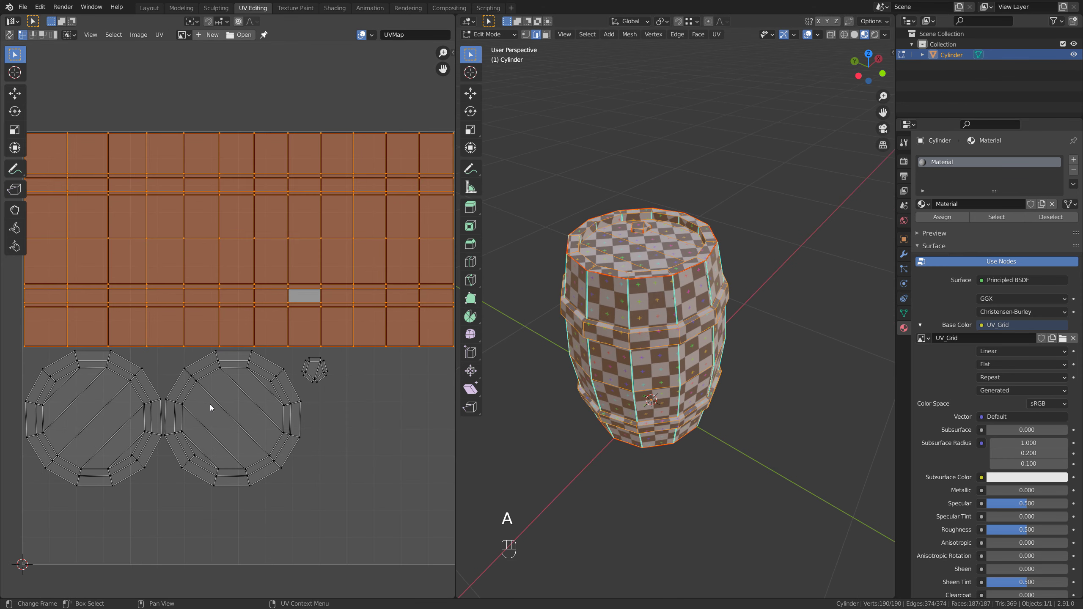
pyautogui.moveTo(209, 405); pyautogui.dragTo(218, 395, button='middle')
pyautogui.scroll(-1, 218, 395)
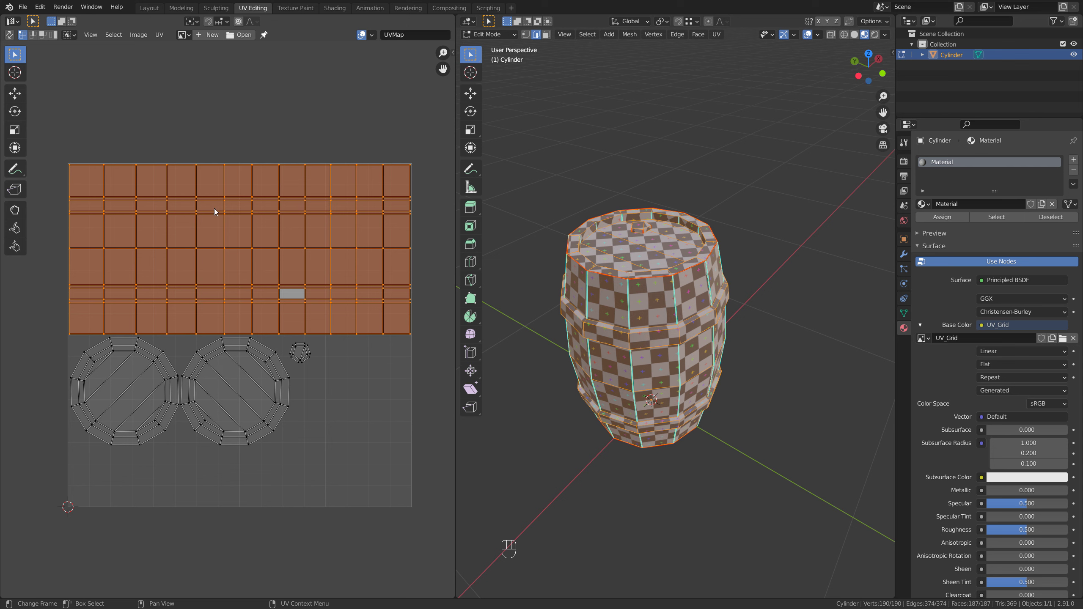
# Enable island selection mode and try it on several UV islands, finishing with the left round island selected.
pyautogui.click(53, 35)
pyautogui.click(112, 397)
pyautogui.click(275, 371)
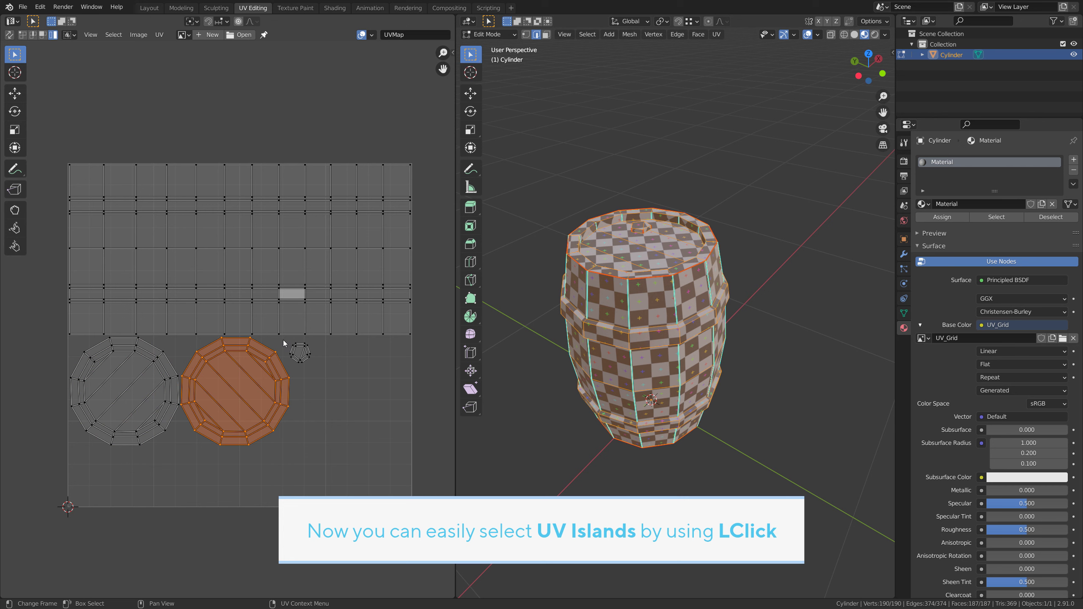
pyautogui.click(302, 353)
pyautogui.click(303, 324)
pyautogui.click(275, 397)
pyautogui.click(139, 377)
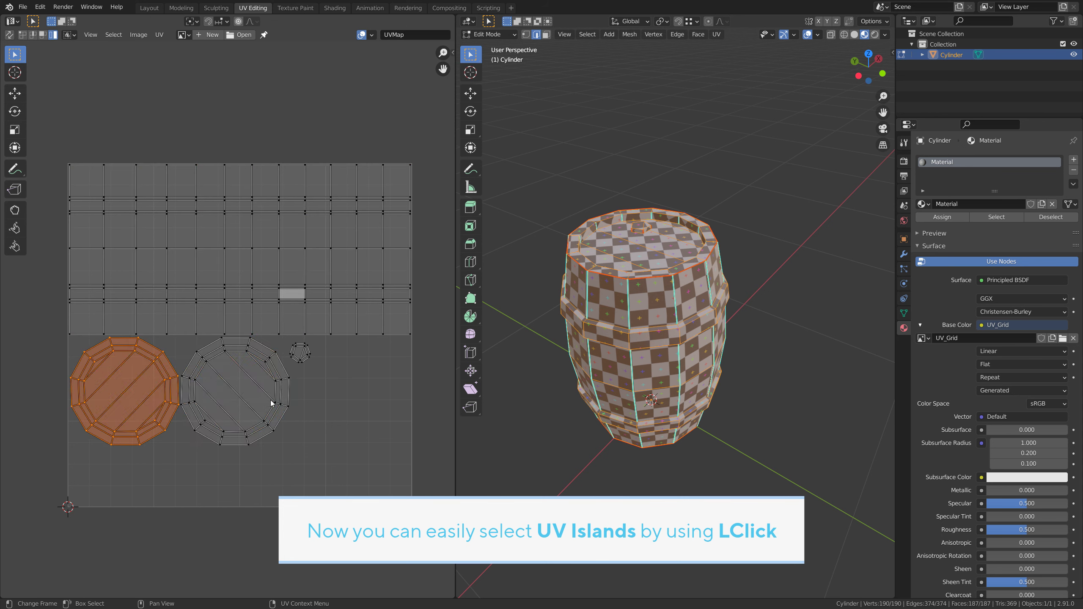
pyautogui.click(271, 400)
pyautogui.click(126, 385)
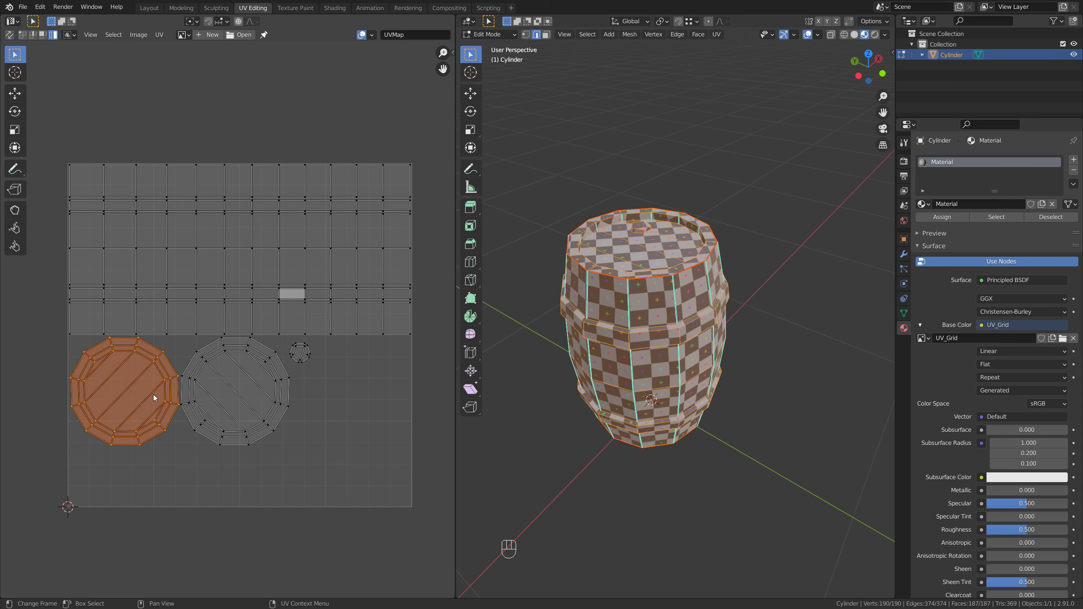
# Rotate the left round island about 45 degrees clockwise and fine-tune it until its middle edges run horizontally.
pyautogui.scroll(3, 177, 360)
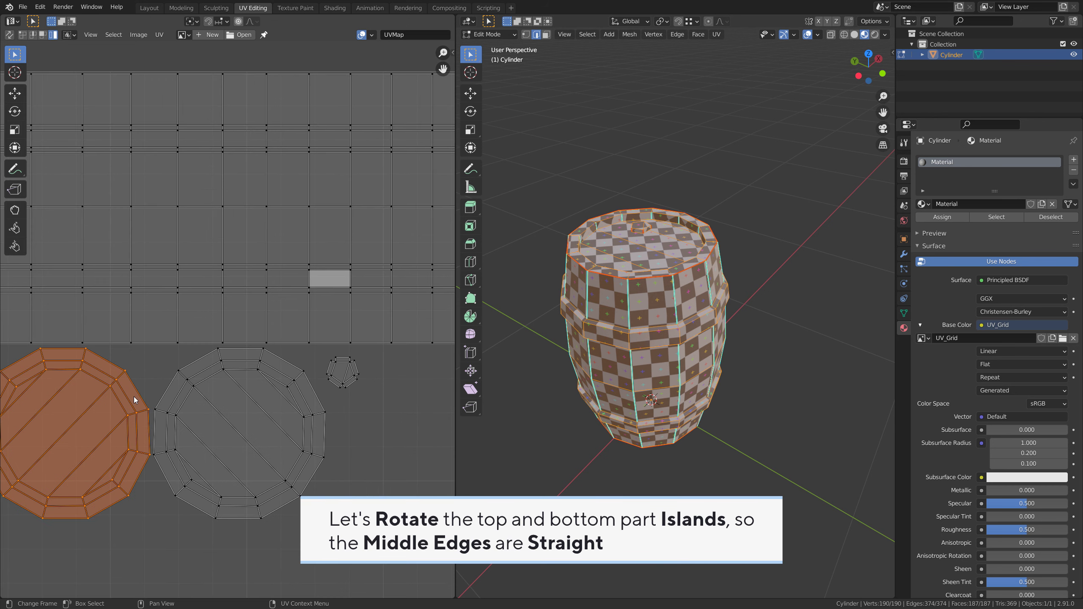
pyautogui.press('r')
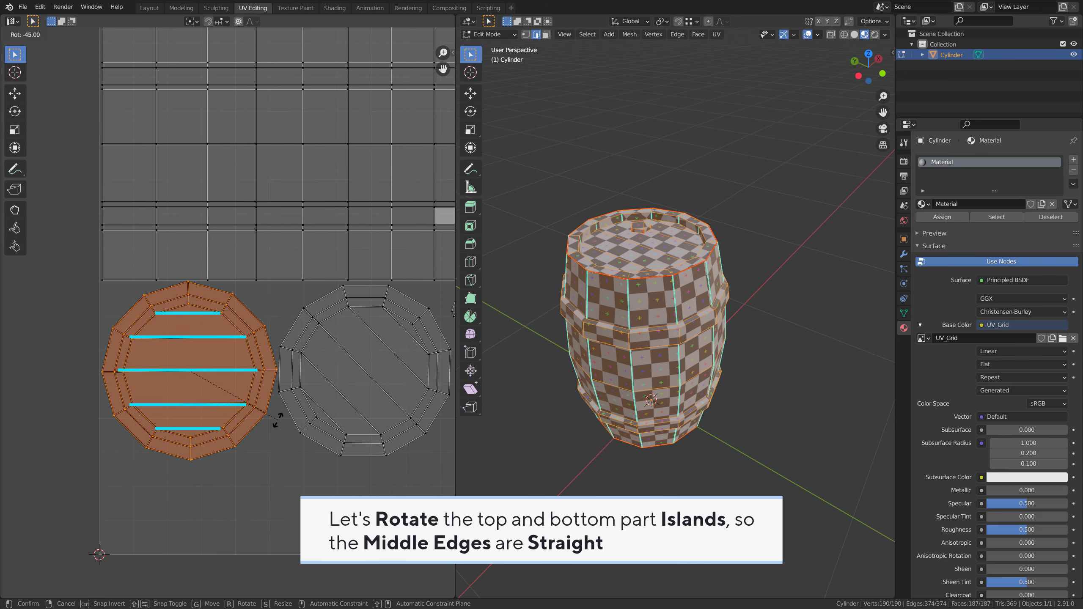
pyautogui.rightClick(277, 420)
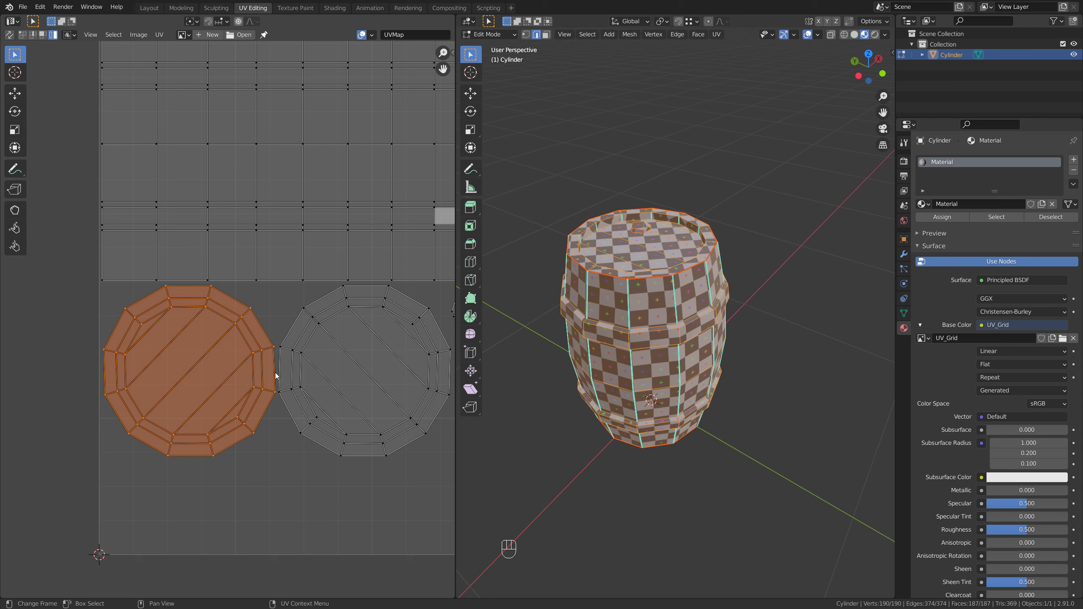
pyautogui.press('r')
pyautogui.keyDown('ctrl'); pyautogui.click(277, 416); pyautogui.keyUp('ctrl')
pyautogui.scroll(4, 158, 400)
pyautogui.press('r')
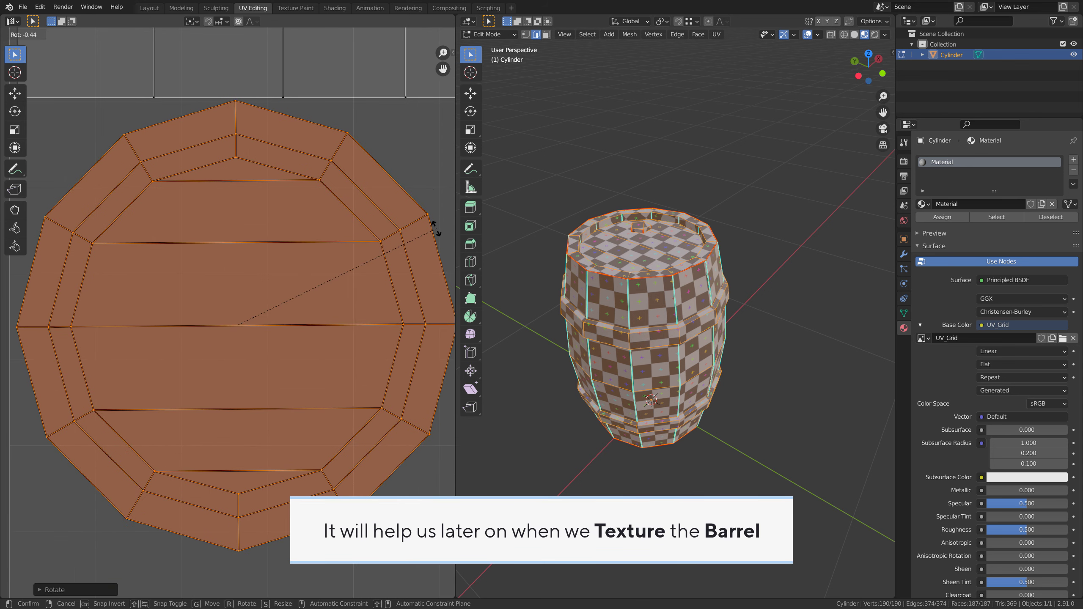
pyautogui.click(434, 226)
# Move the left round island slightly so it stays clear of the wall island above and the UV square's edge.
pyautogui.scroll(-2, 234, 347)
pyautogui.moveTo(291, 321); pyautogui.dragTo(244, 311, button='middle')
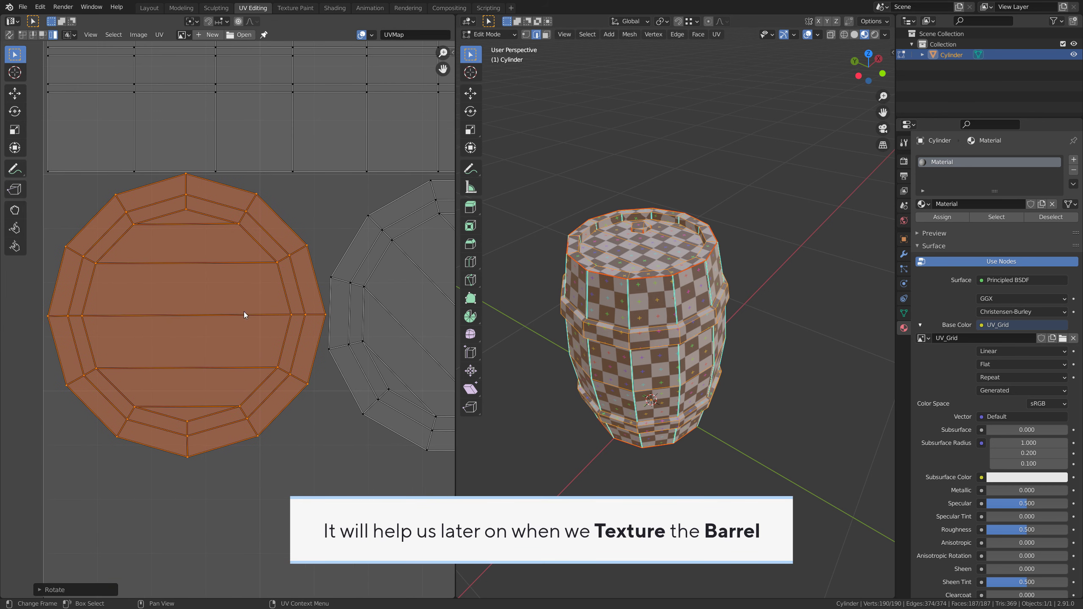
pyautogui.press('g')
pyautogui.click(188, 172)
# Select the right round island and rotate it so its middle edges run horizontally.
pyautogui.scroll(-1, 311, 331)
pyautogui.moveTo(313, 333); pyautogui.dragTo(200, 378, button='middle')
pyautogui.click(273, 352)
pyautogui.press('r')
pyautogui.click(416, 291)
# Shift the right round island slightly right and down to leave a gap to its neighbours, and fine-tune its rotation.
pyautogui.press('g')
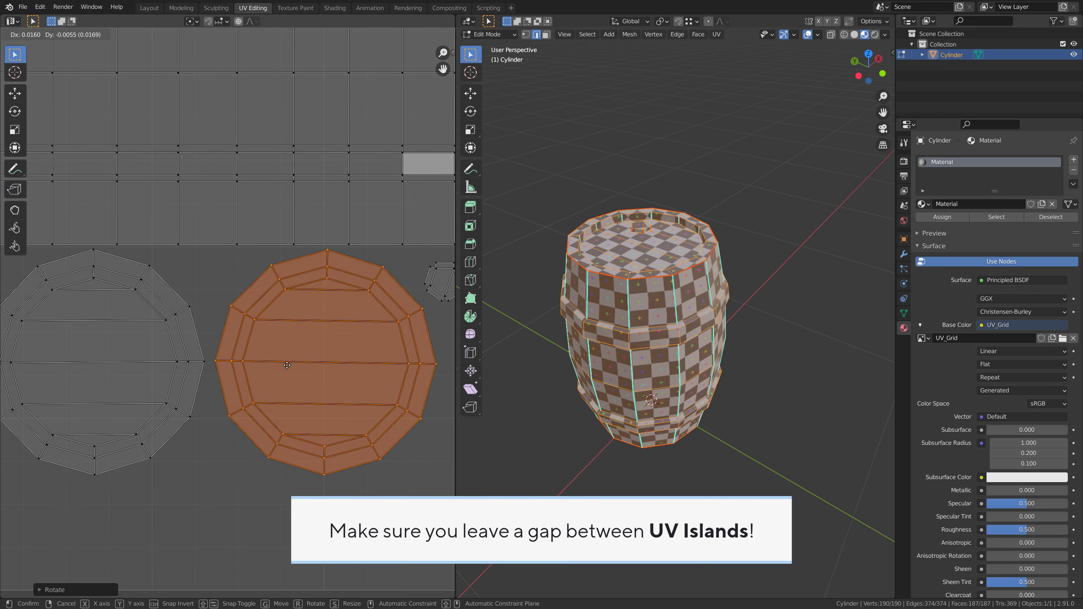
pyautogui.click(285, 362)
pyautogui.scroll(2, 284, 362)
pyautogui.moveTo(284, 362); pyautogui.dragTo(158, 356, button='middle')
pyautogui.press('r')
pyautogui.click(401, 336)
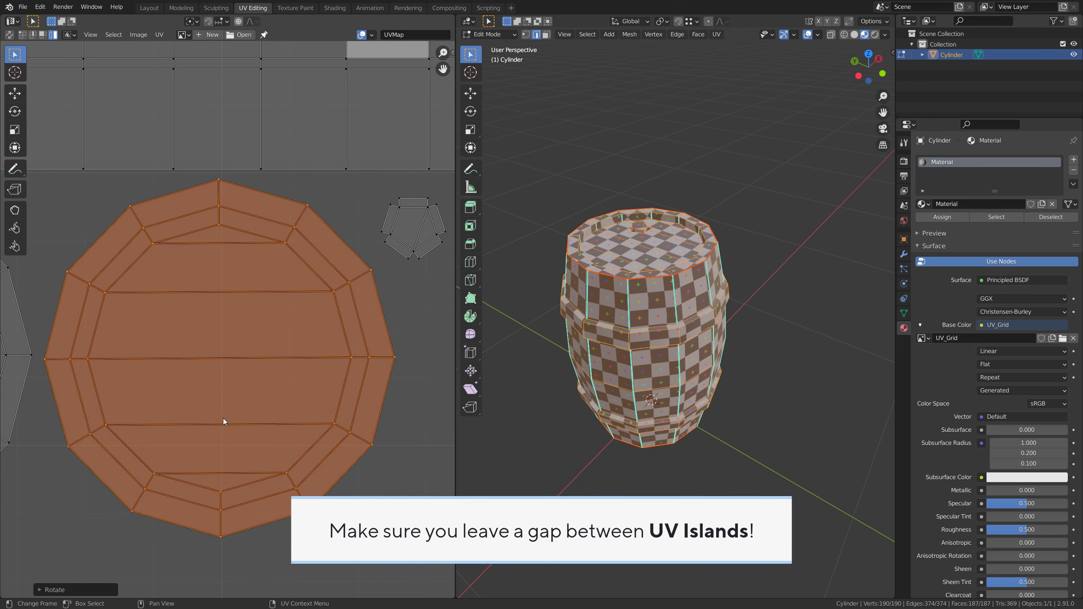
# Deselect all UV islands, return to Object Mode and clear the object selection.
pyautogui.scroll(-3, 223, 418)
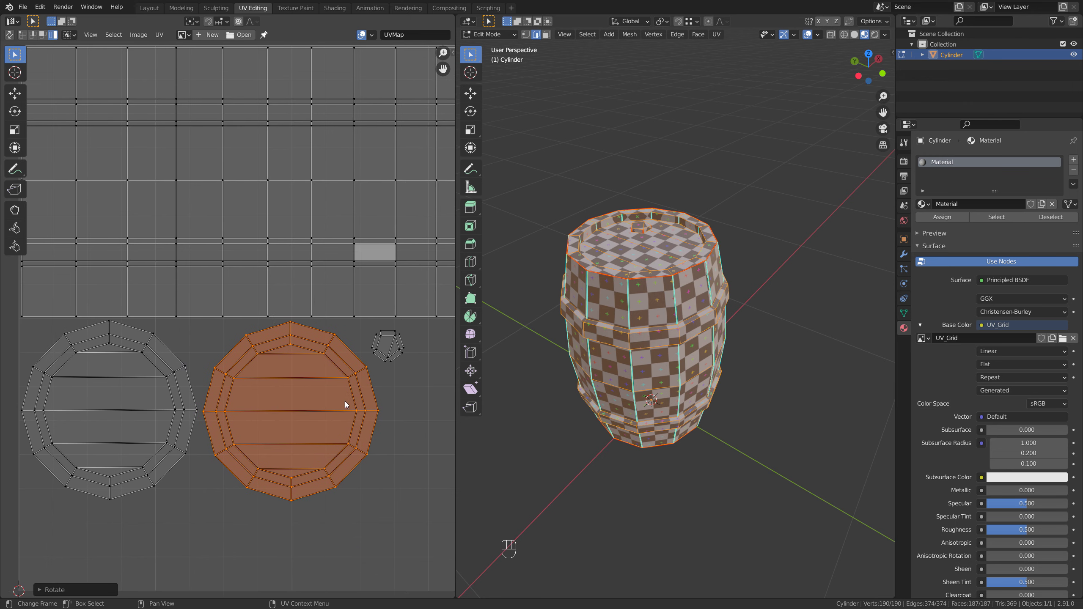
pyautogui.scroll(-2, 359, 397)
pyautogui.hotkey('alt', 'a')
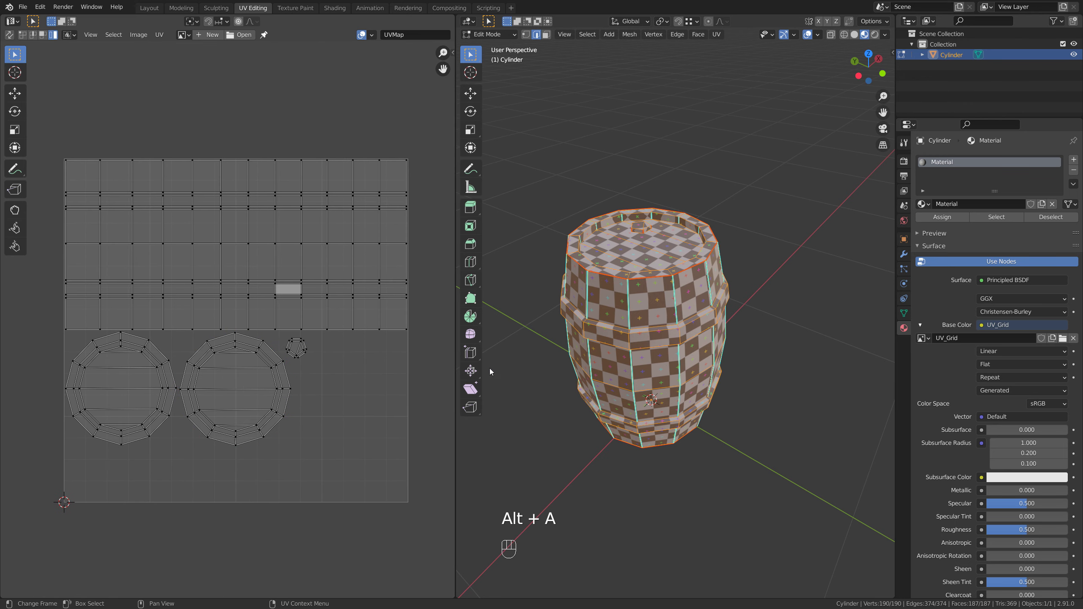
pyautogui.press('Tab')
pyautogui.hotkey('alt', 'a')
# Examine the checker texture on the barrel's top and sides from several angles, and select the barrel.
pyautogui.moveTo(733, 359); pyautogui.dragTo(787, 263, button='middle')
pyautogui.keyDown('shift'); pyautogui.moveTo(565, 382); pyautogui.dragTo(497, 406, button='middle'); pyautogui.keyUp('shift')
pyautogui.click(648, 364)
pyautogui.scroll(-2, 648, 365)
pyautogui.press('KP_1')
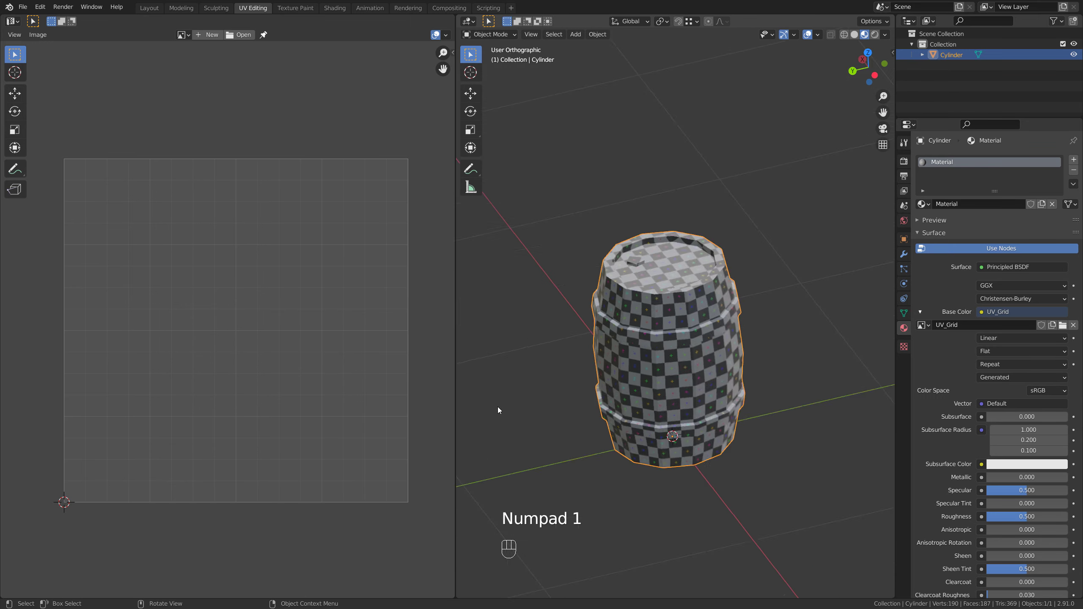